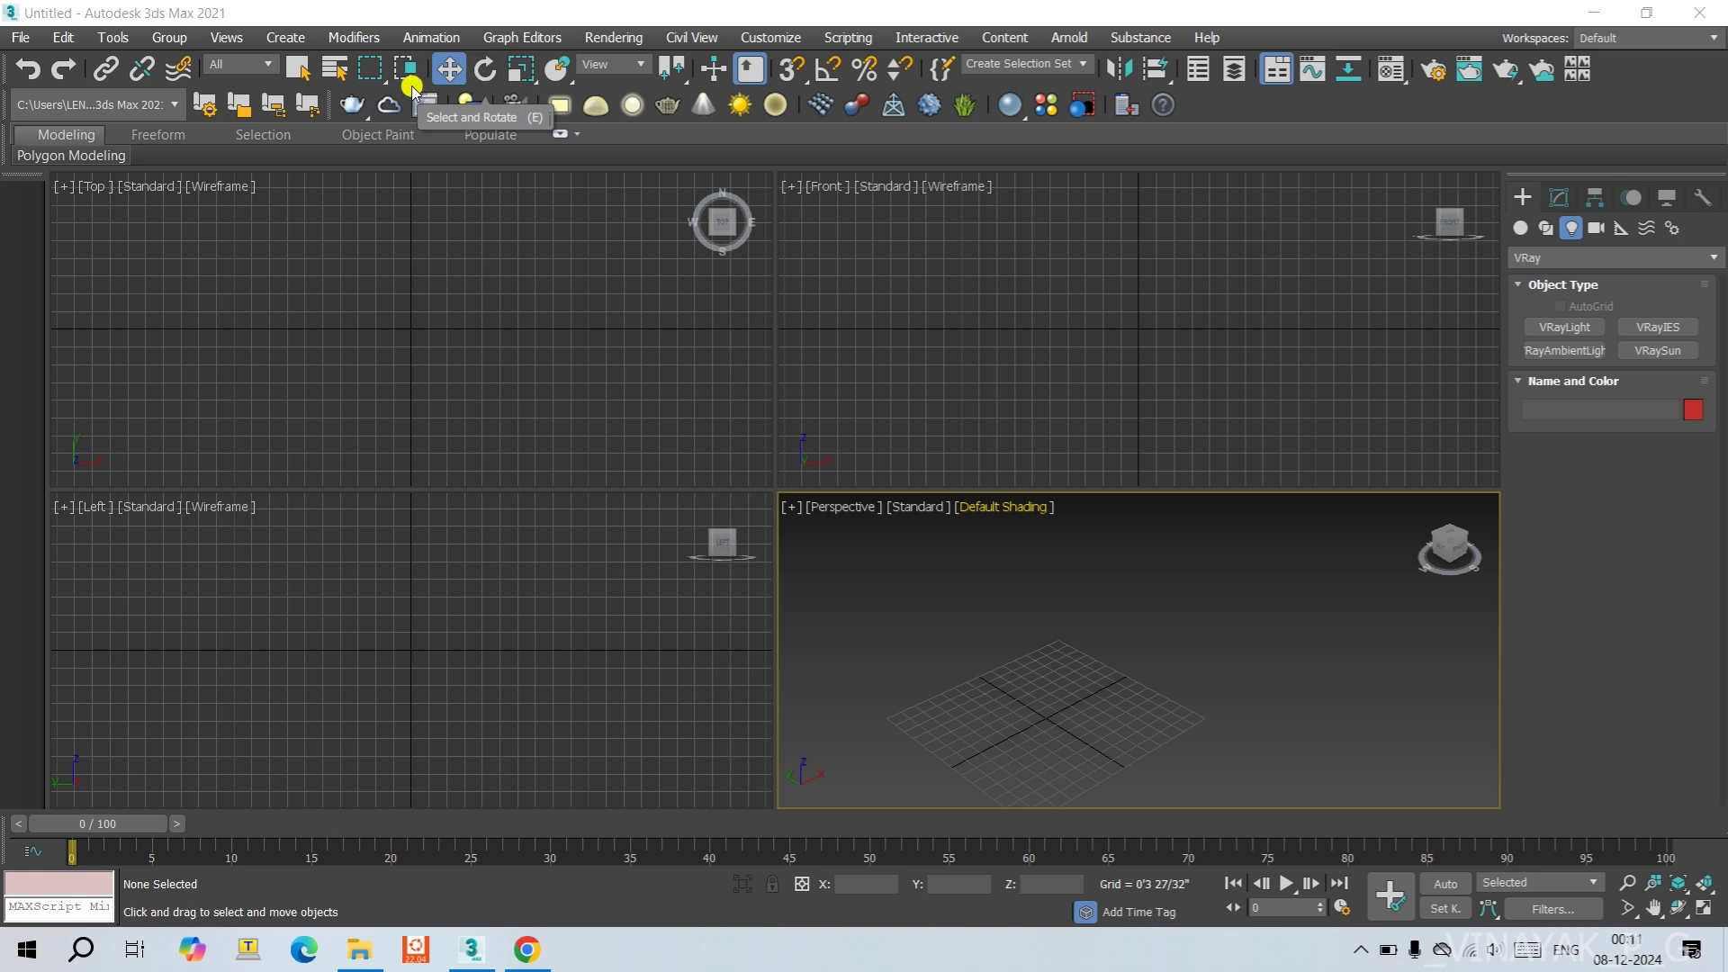
Hide the Main Toolbar and restore it.
right_click(1228, 99)
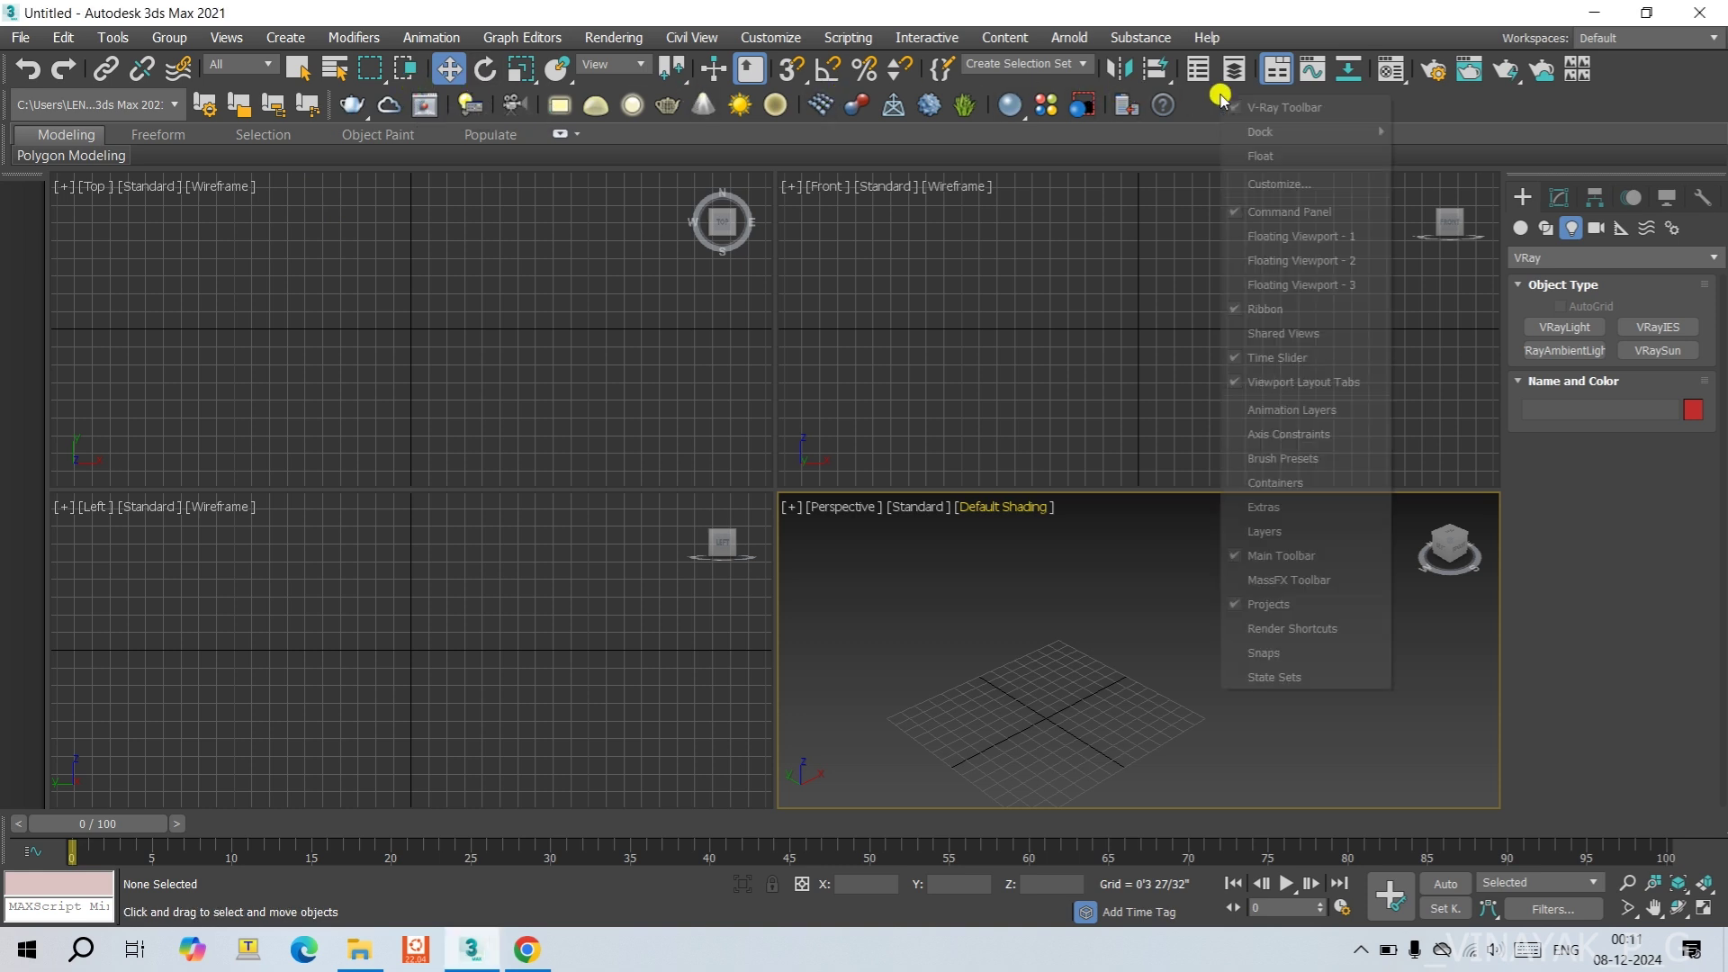
left_click(1238, 558)
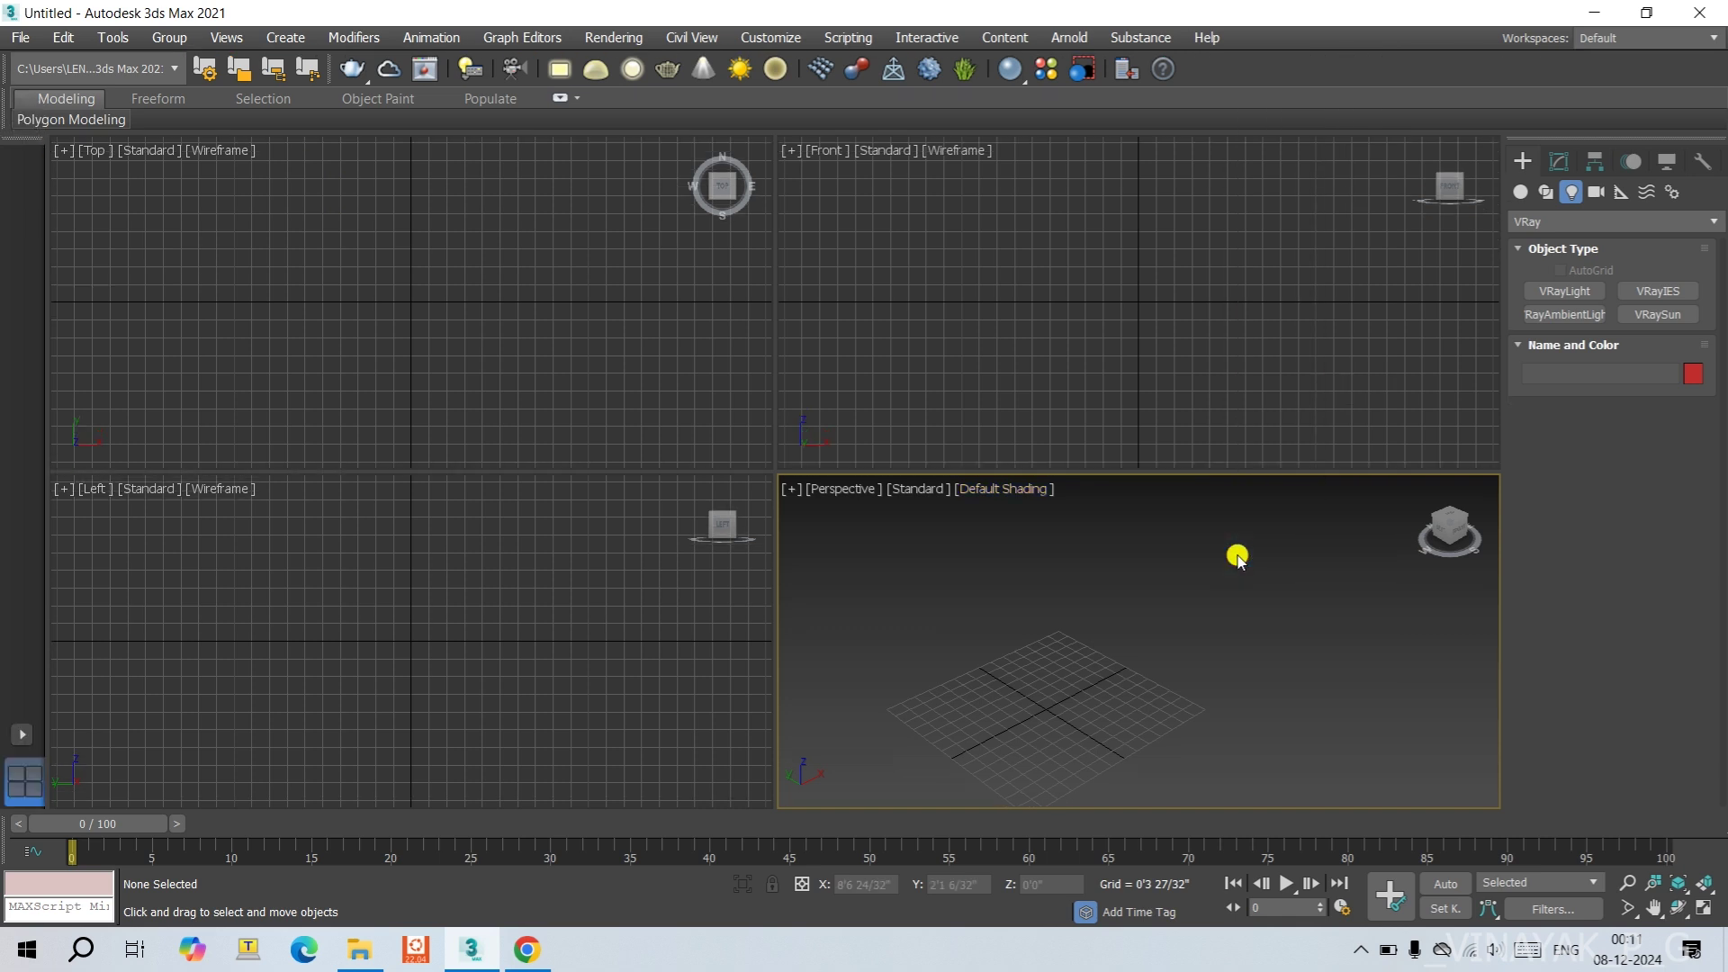
right_click(1225, 65)
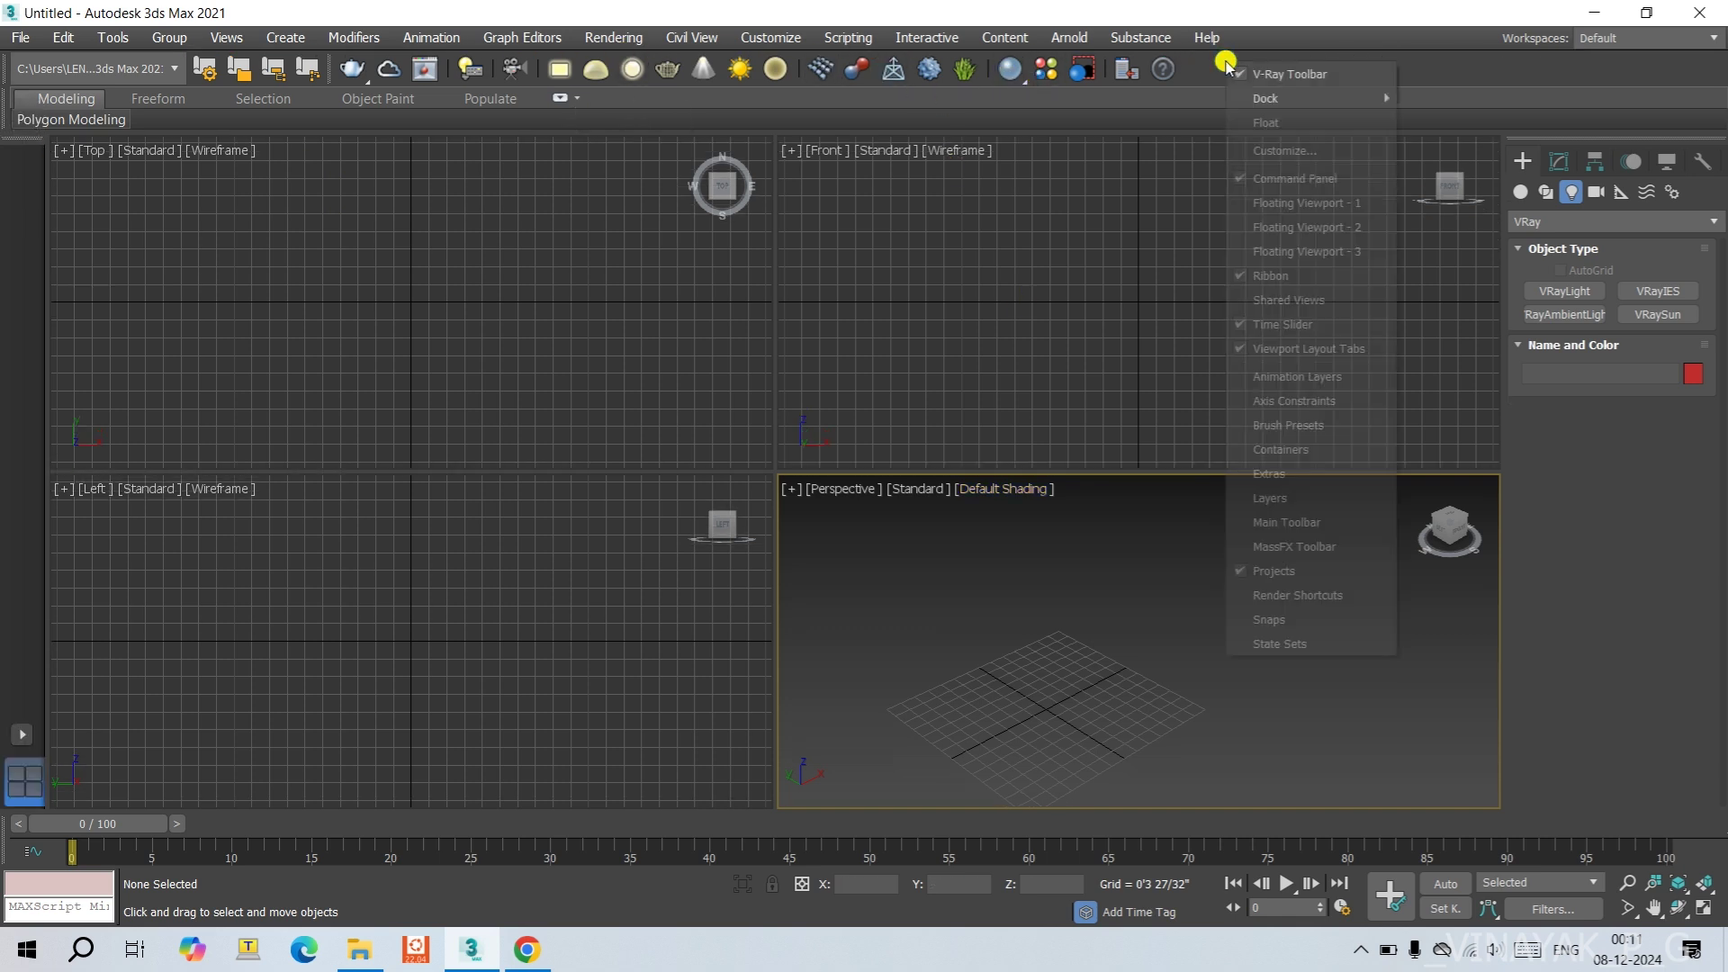
left_click(1242, 529)
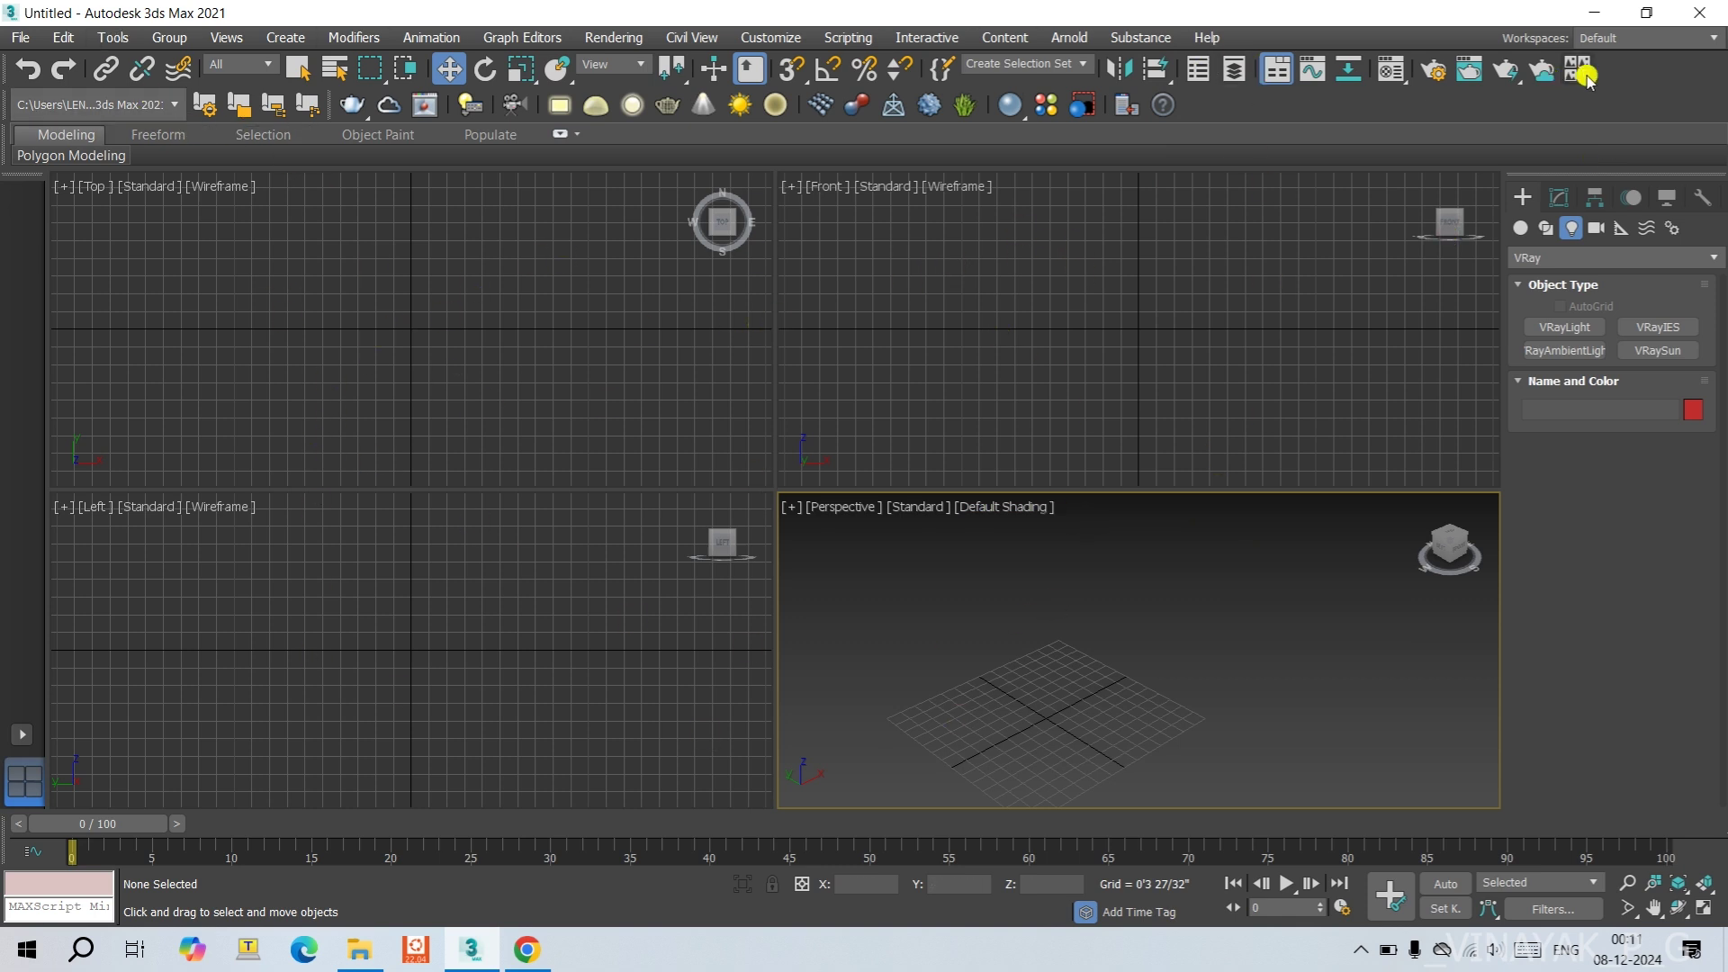
Switch the workspace to Alt Menu and Toolbar, to Design Standard, and back to Default.
left_click(1705, 42)
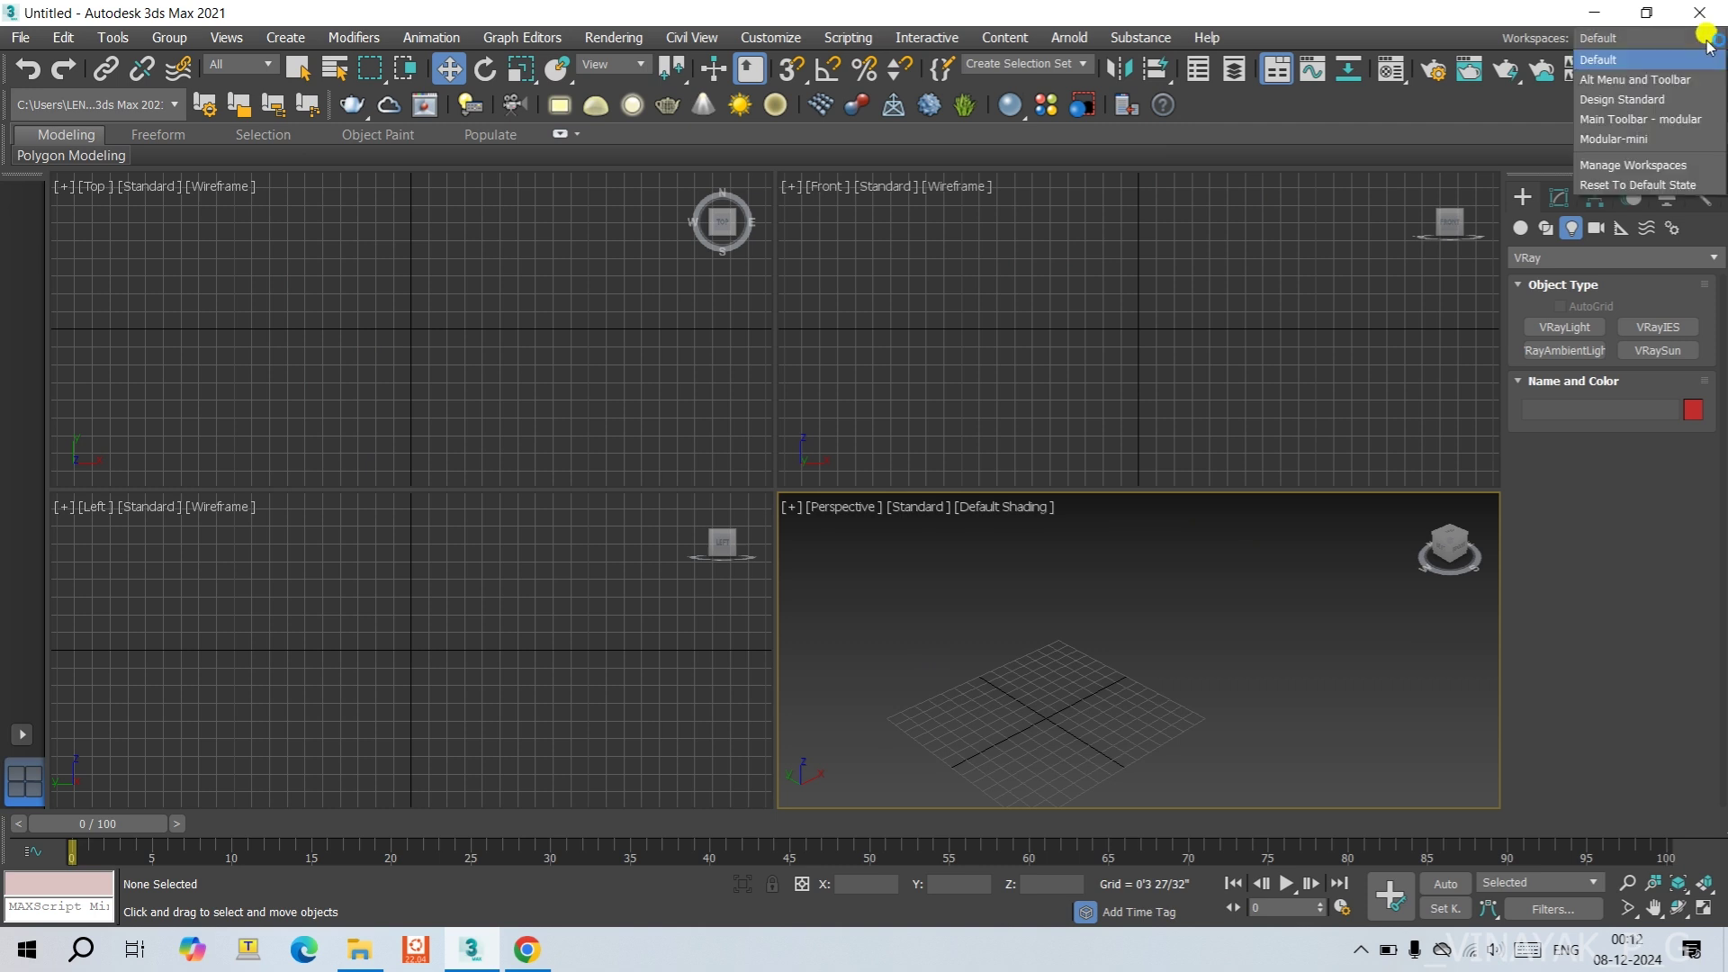
left_click(1685, 83)
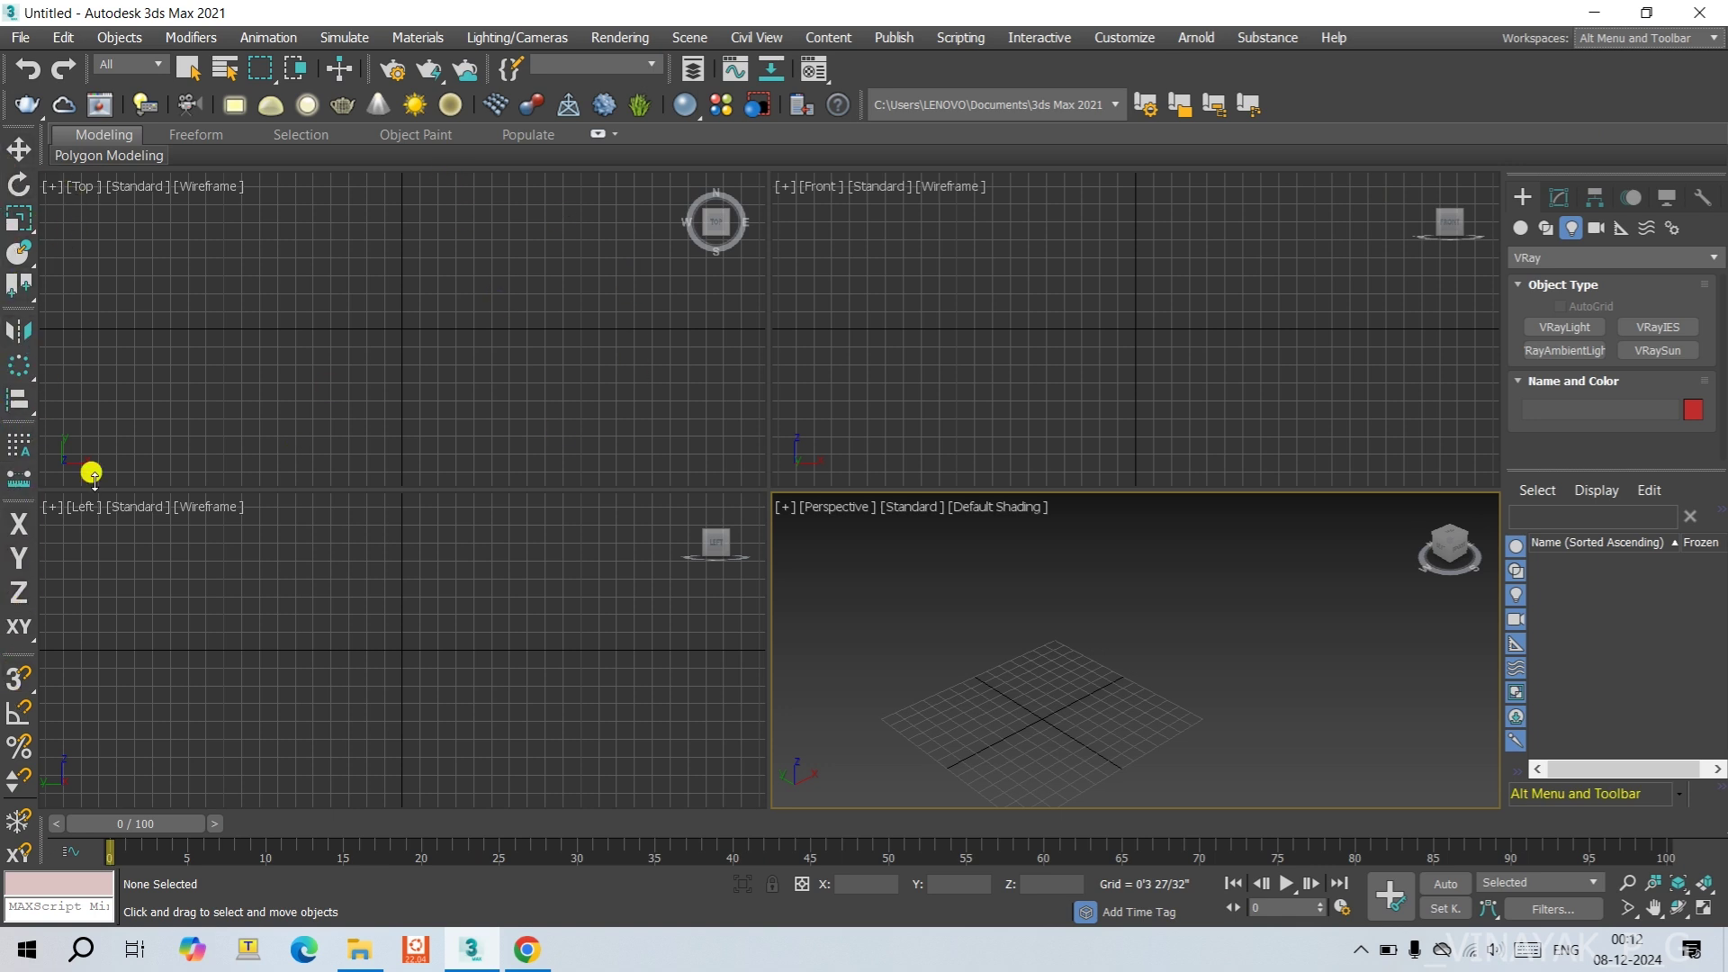
left_click(1679, 38)
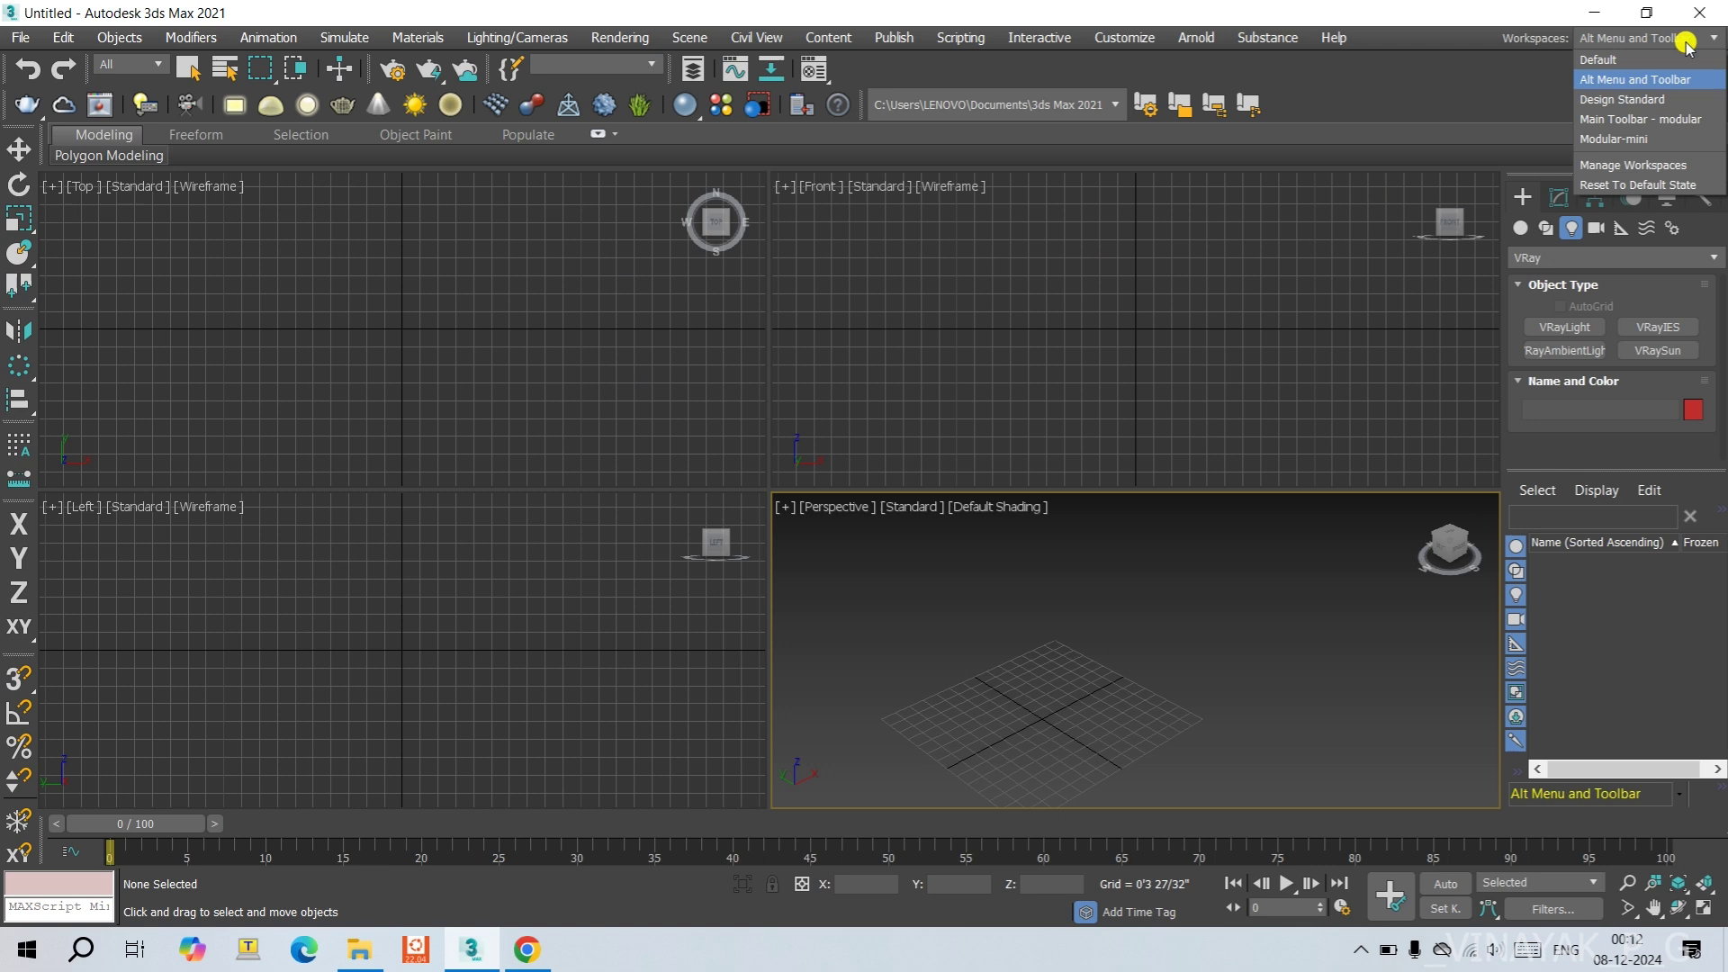
left_click(1639, 97)
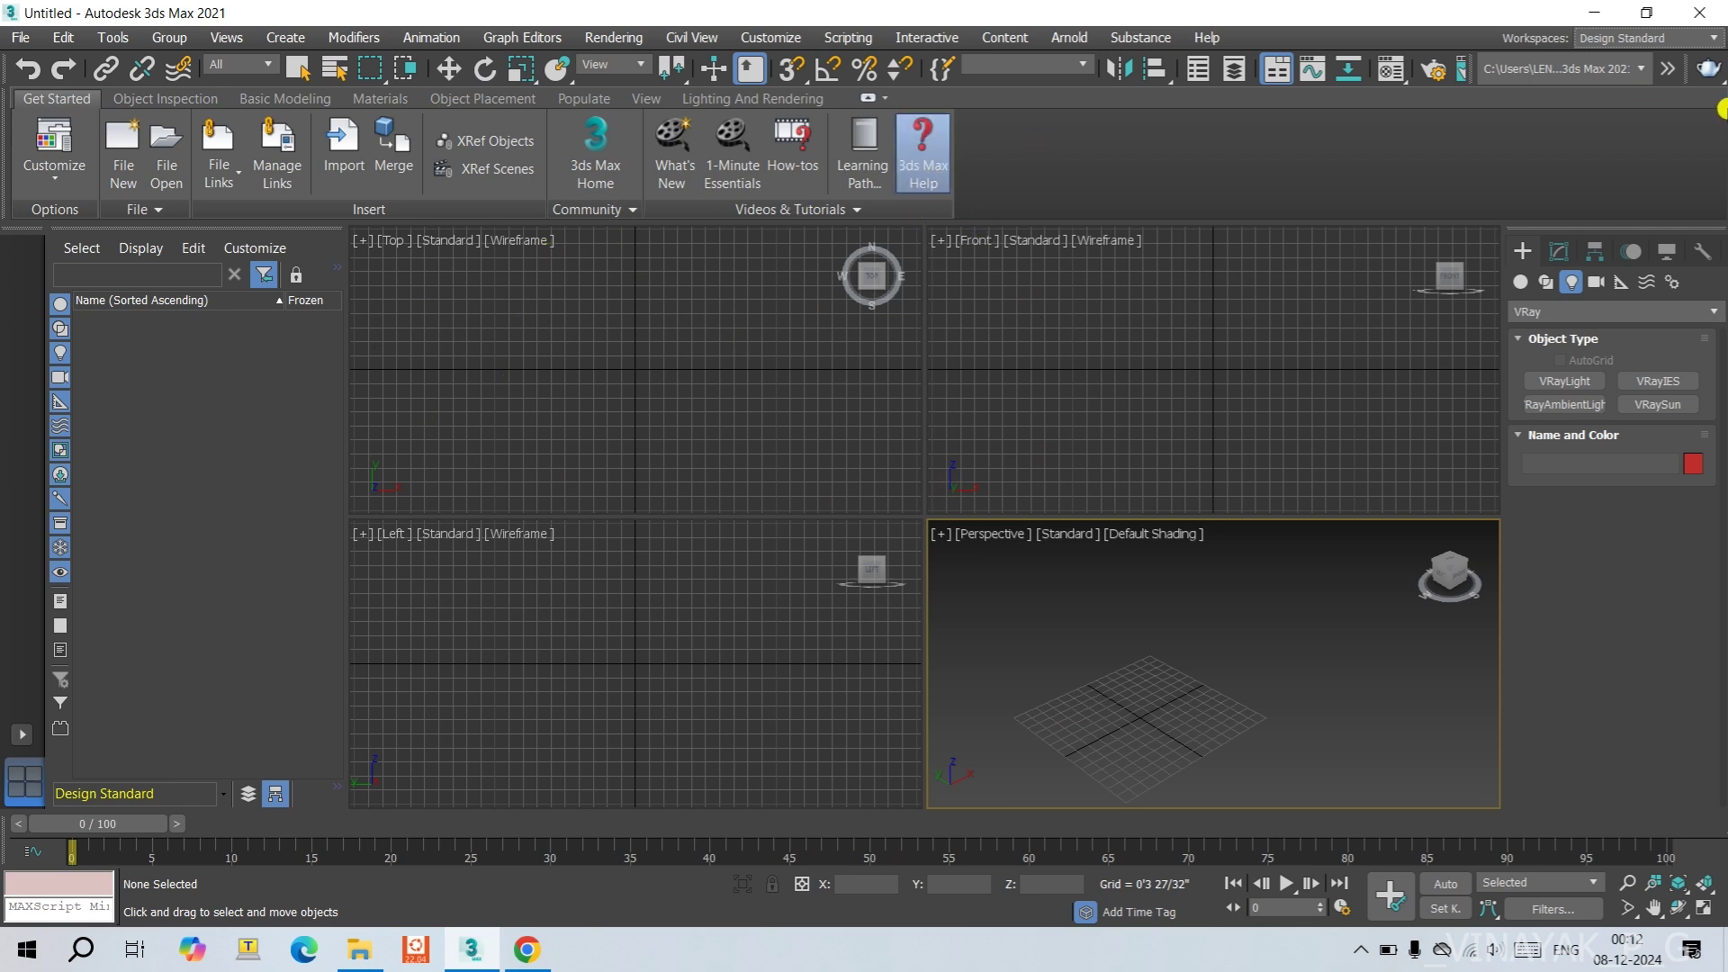
left_click(1714, 40)
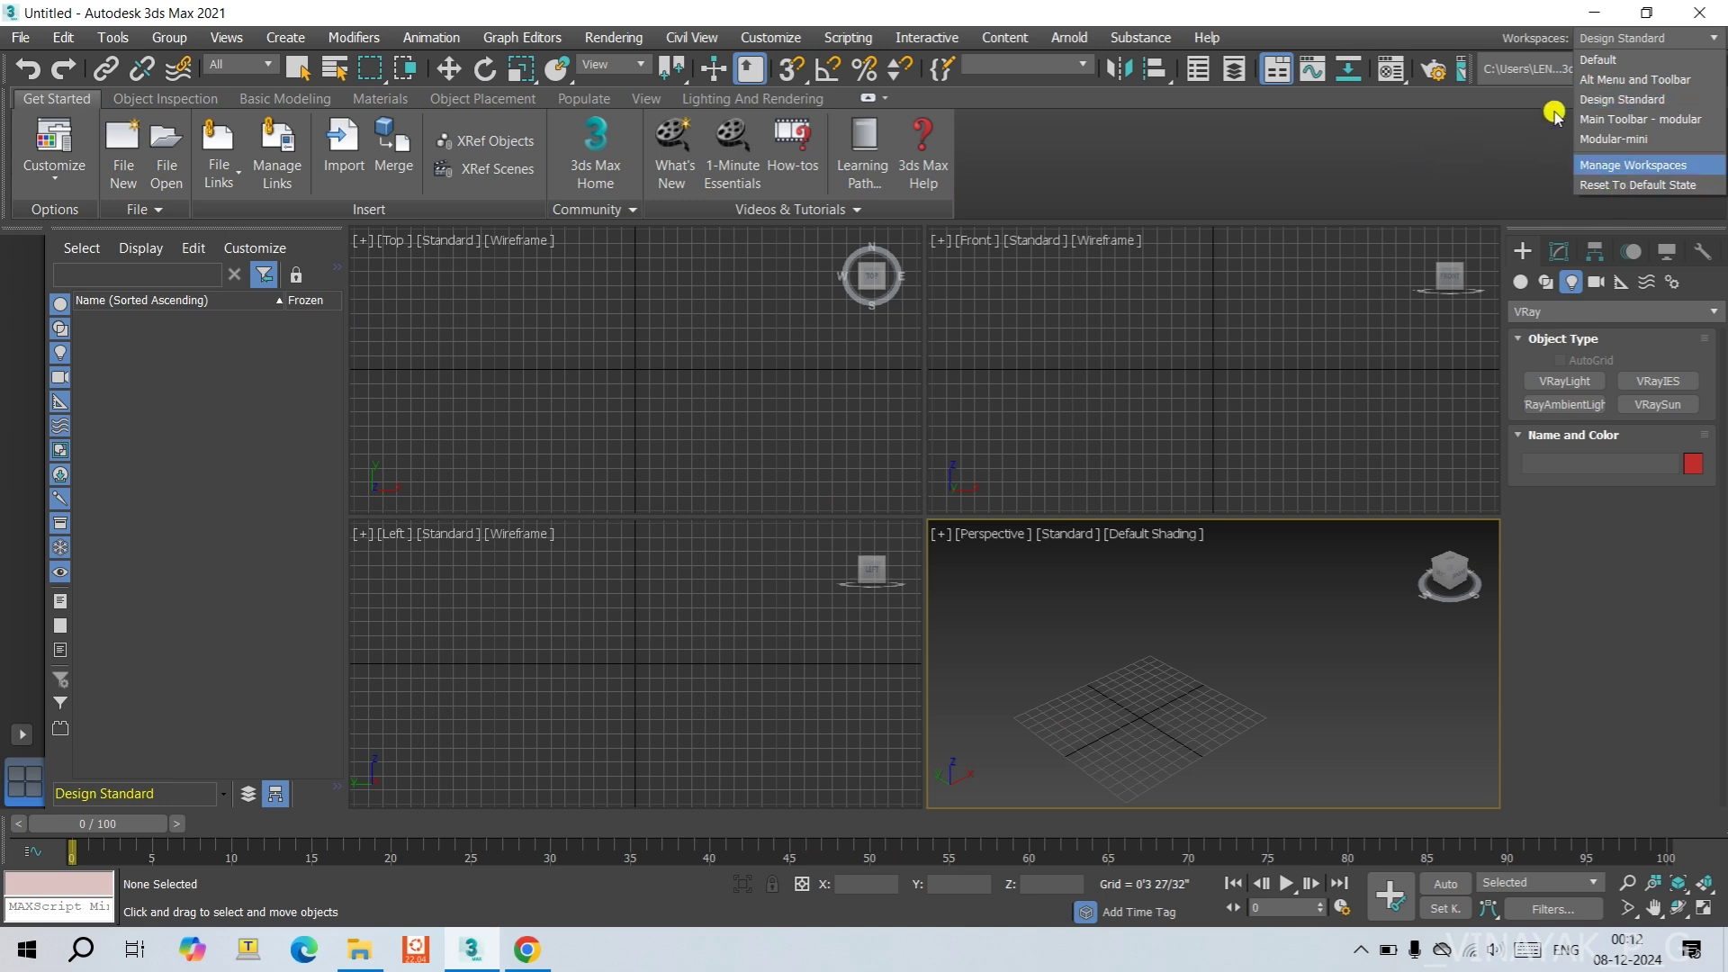
left_click(1586, 60)
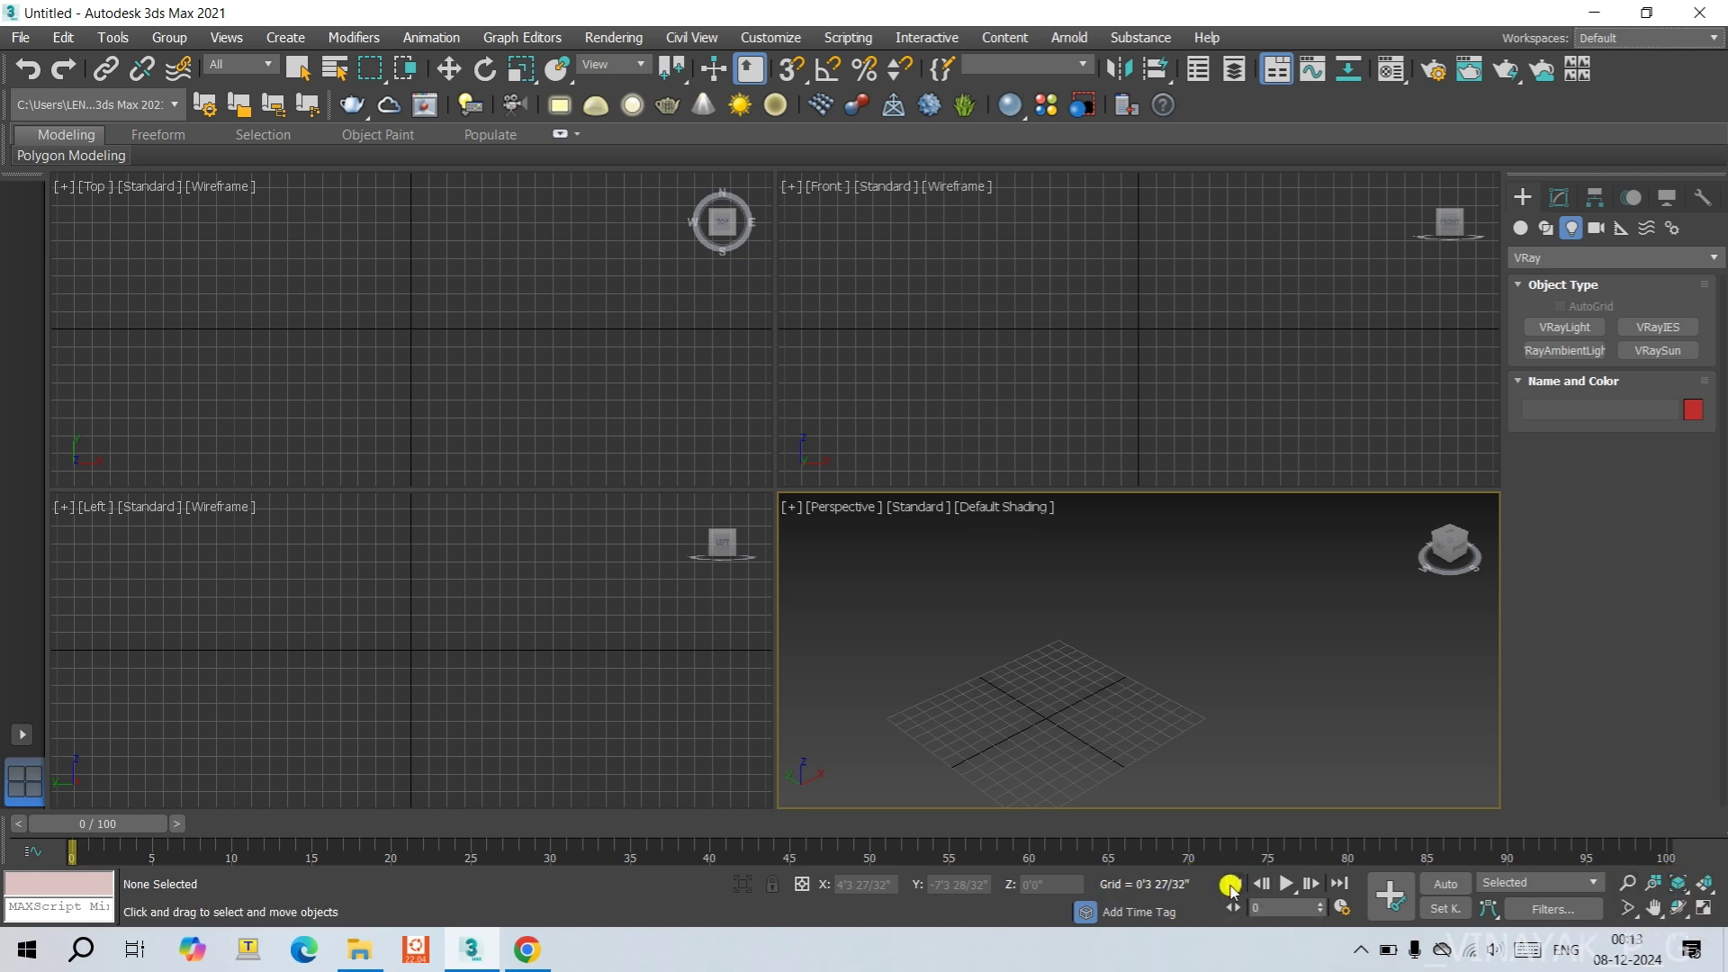
Create a box about 3'7" long, 6'1" wide and 8" deep downward in the Perspective viewport, with a sphere beside it.
left_click(1520, 228)
left_click(1564, 326)
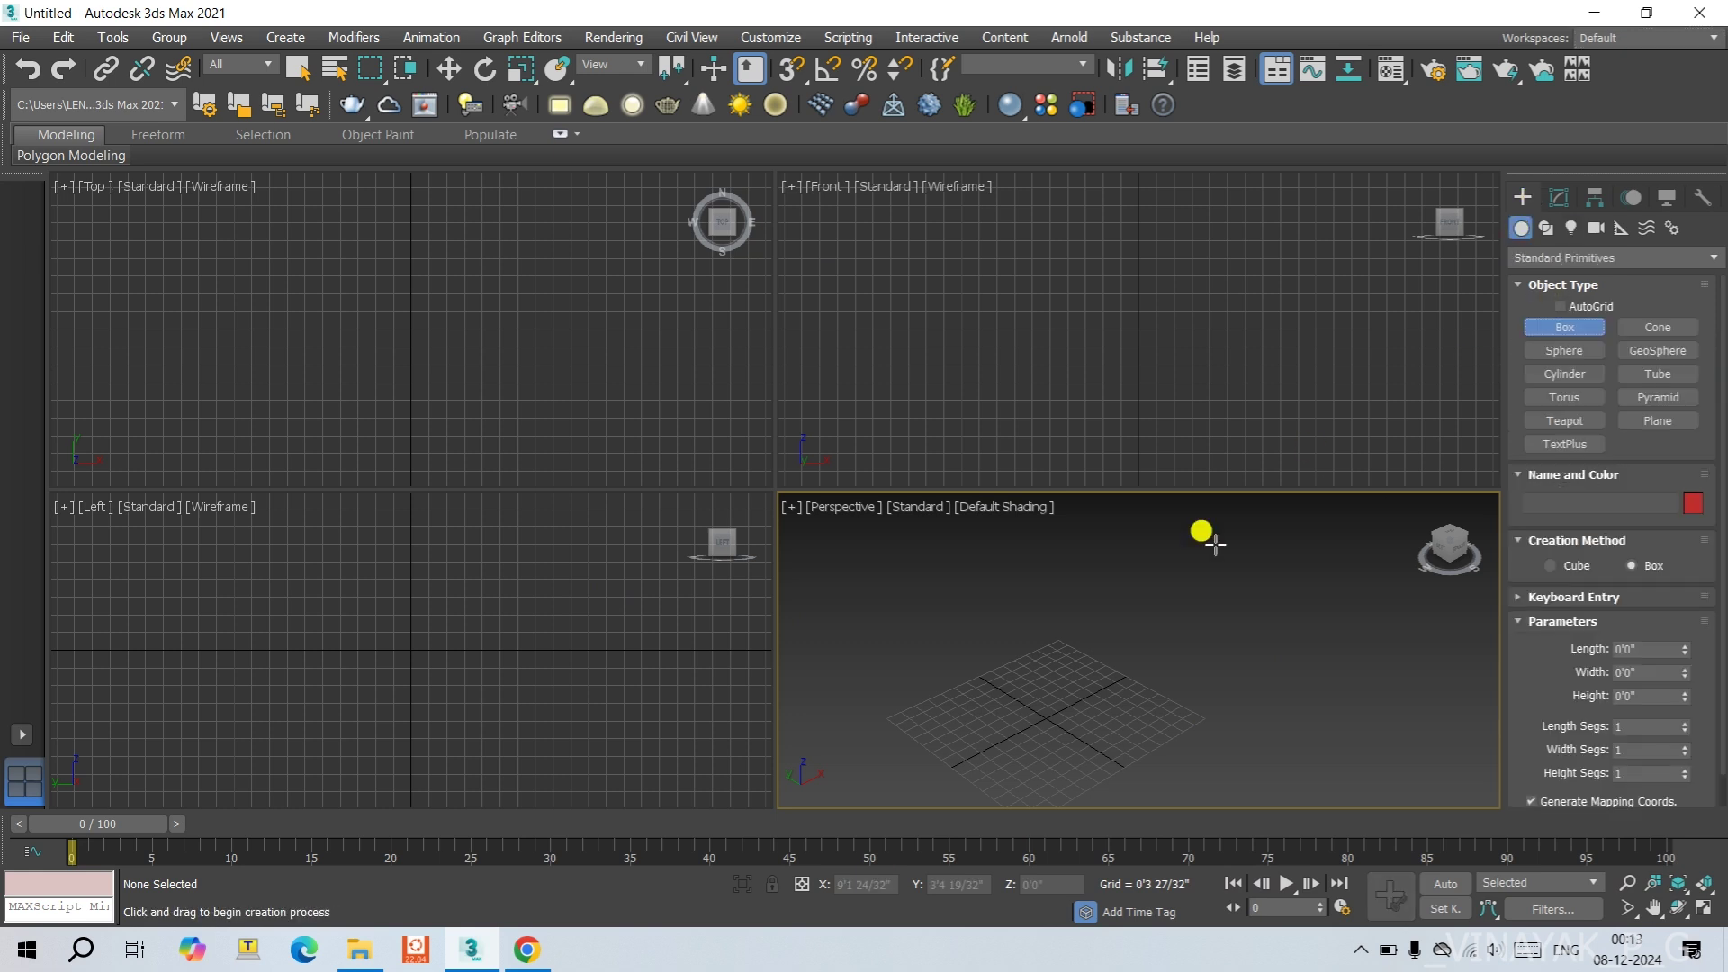
left_click_drag(1001, 705, 1101, 565)
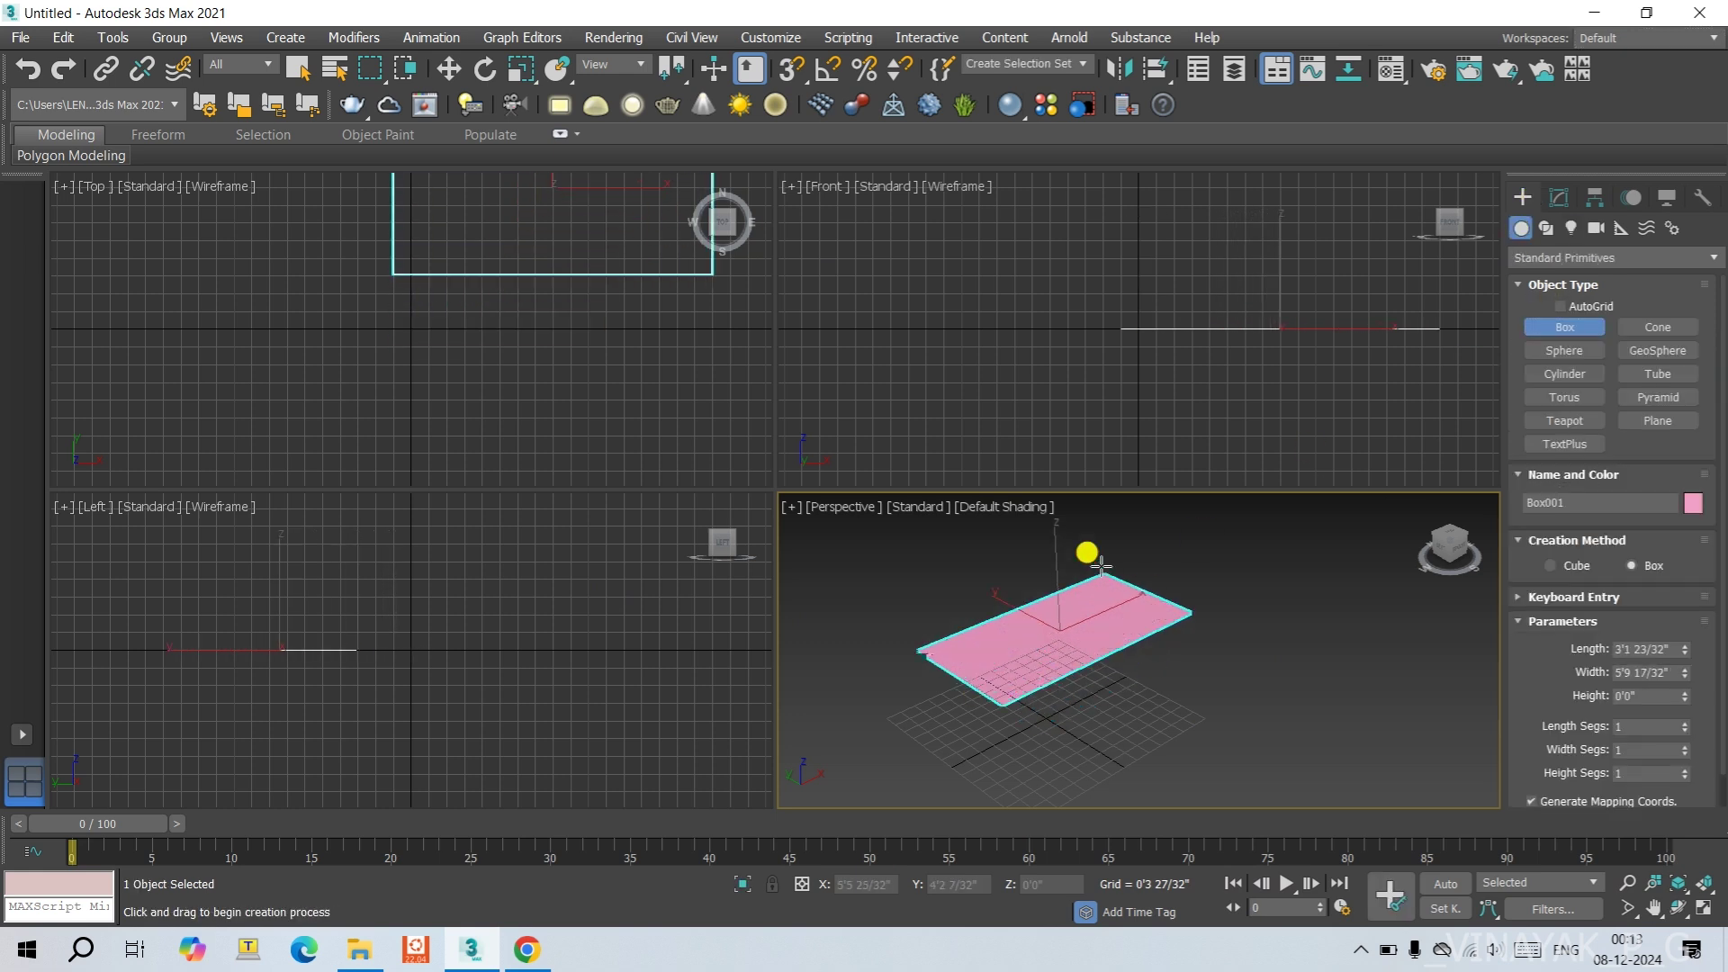
left_click(1010, 605)
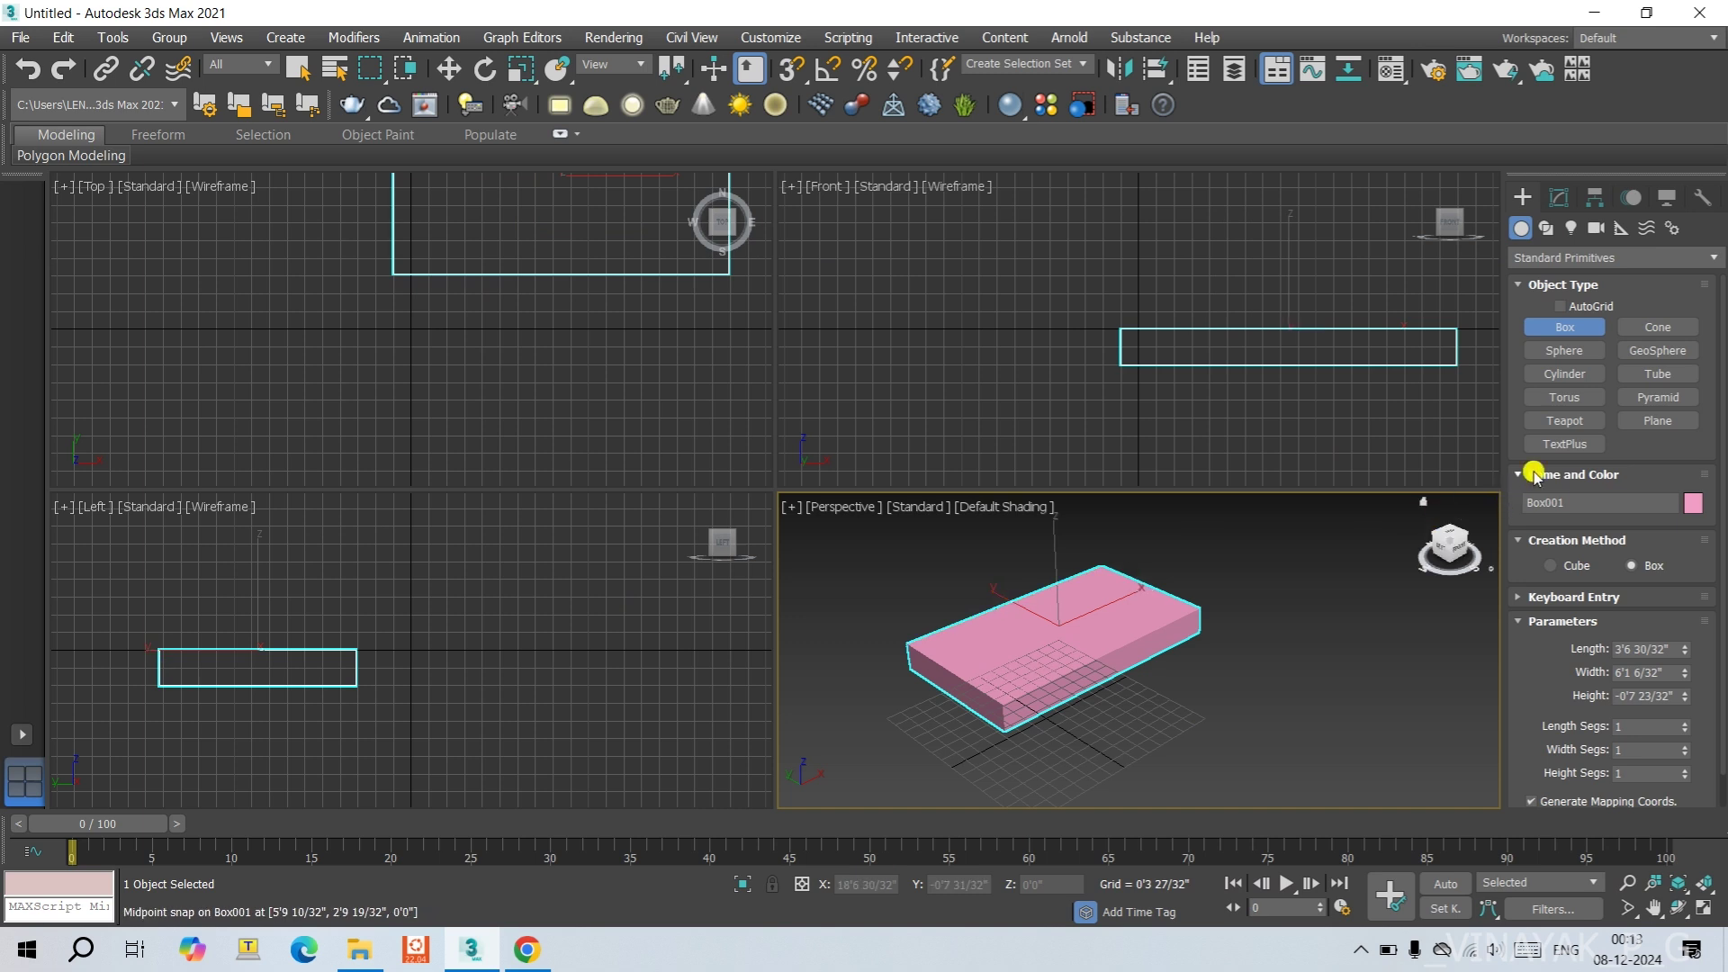
left_click(1566, 350)
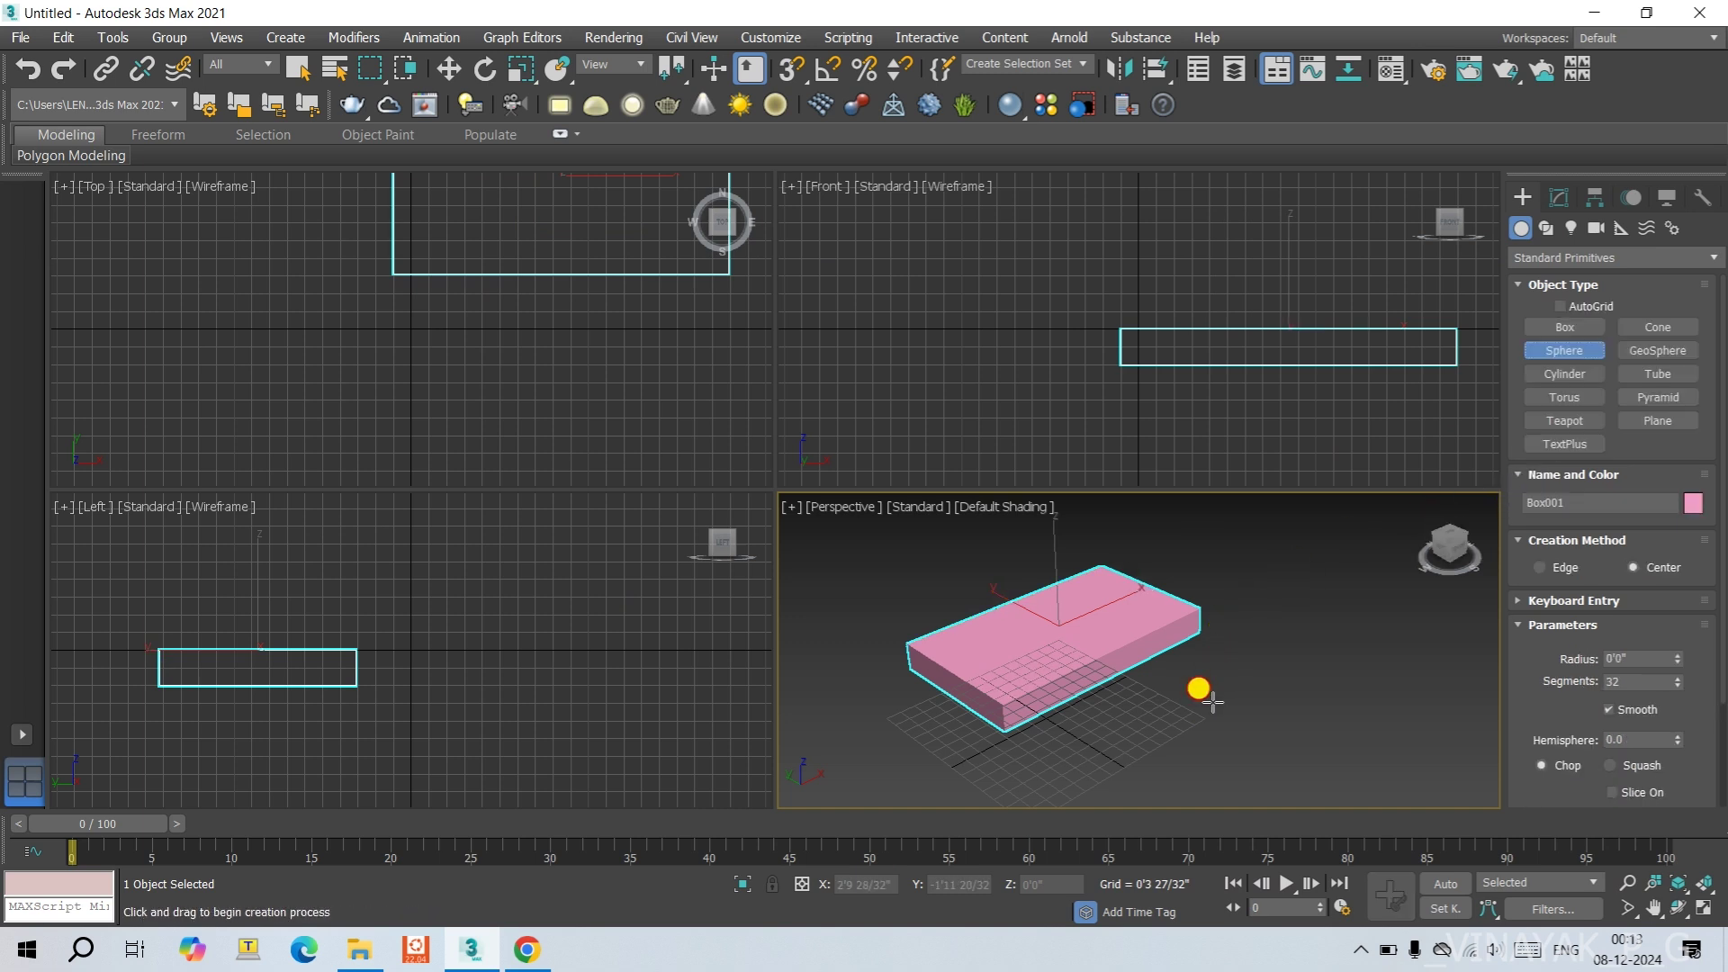
left_click_drag(1206, 700, 1333, 643)
Create a cylinder about 6" in radius and 1'7" high beside the sphere in the Perspective viewport, and deselect it.
left_click(1564, 373)
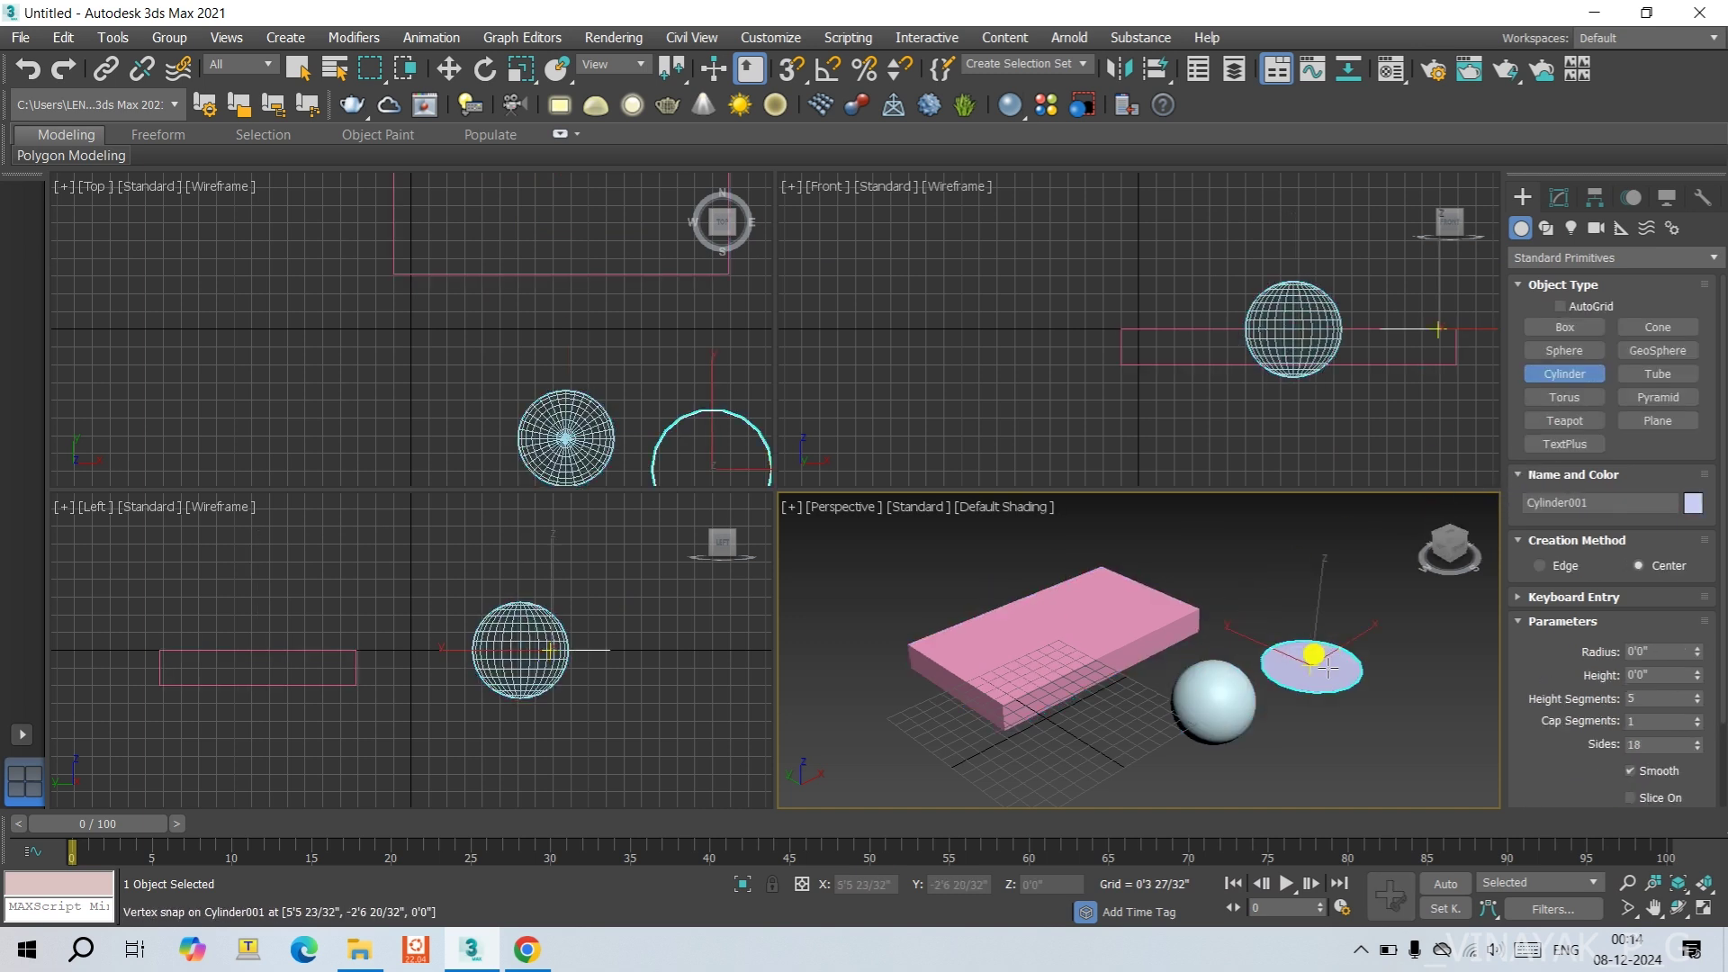
right_click(1328, 667)
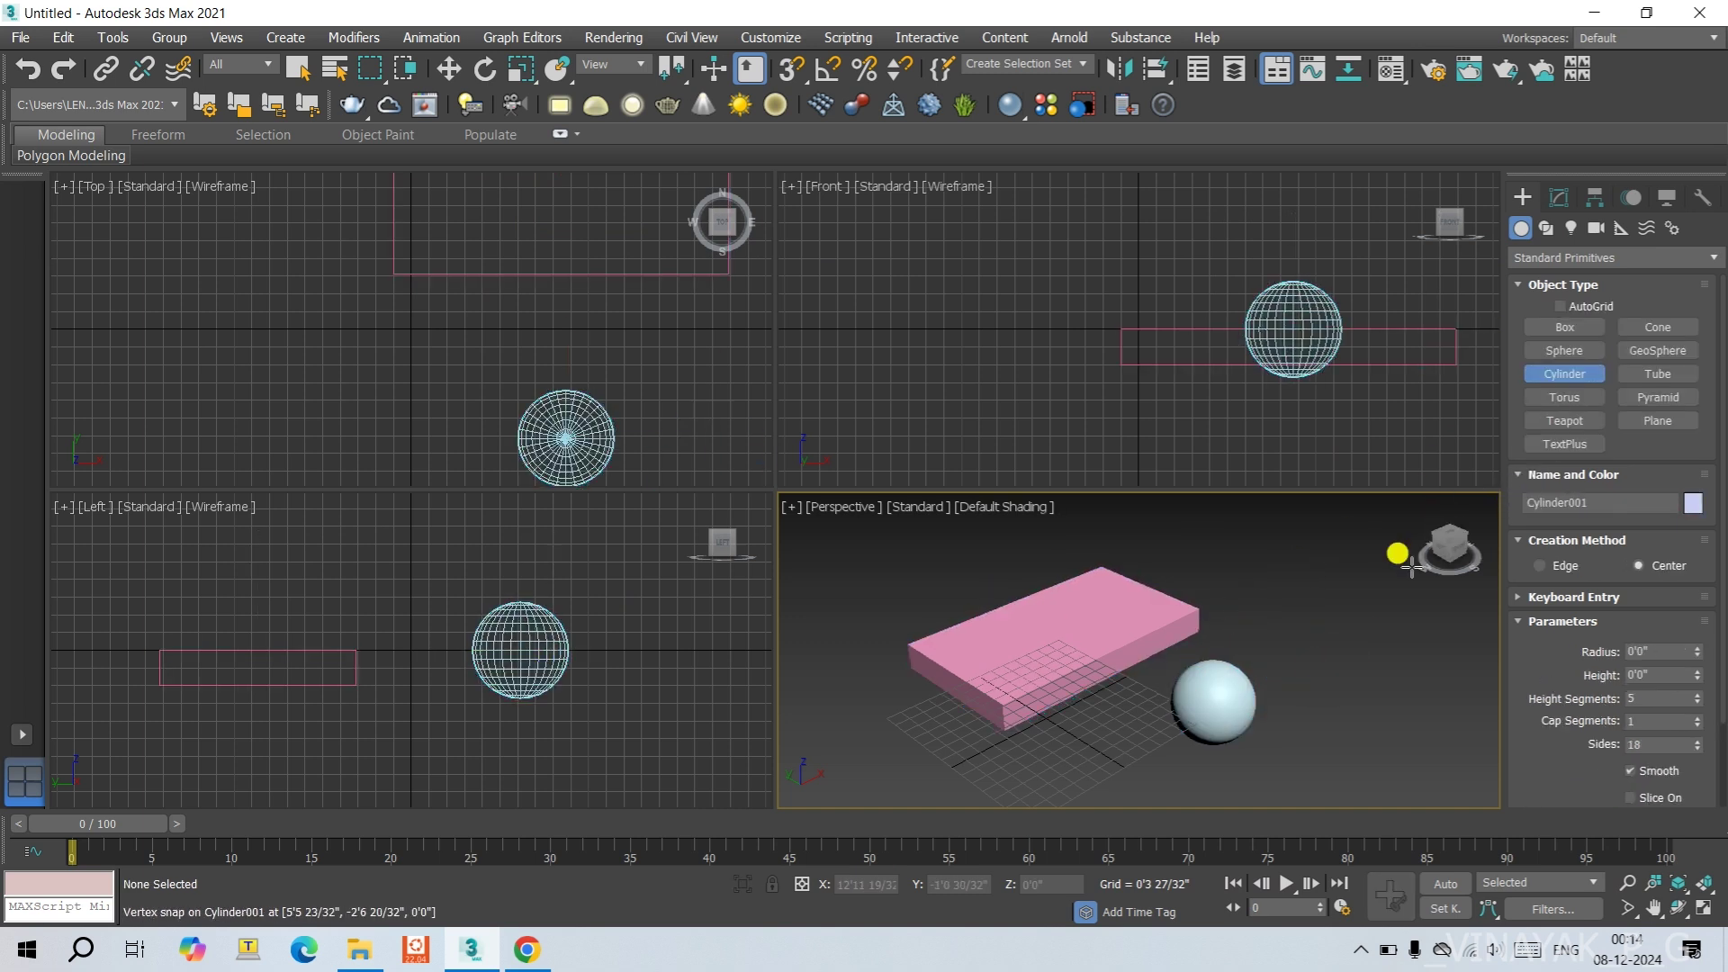
left_click(1581, 373)
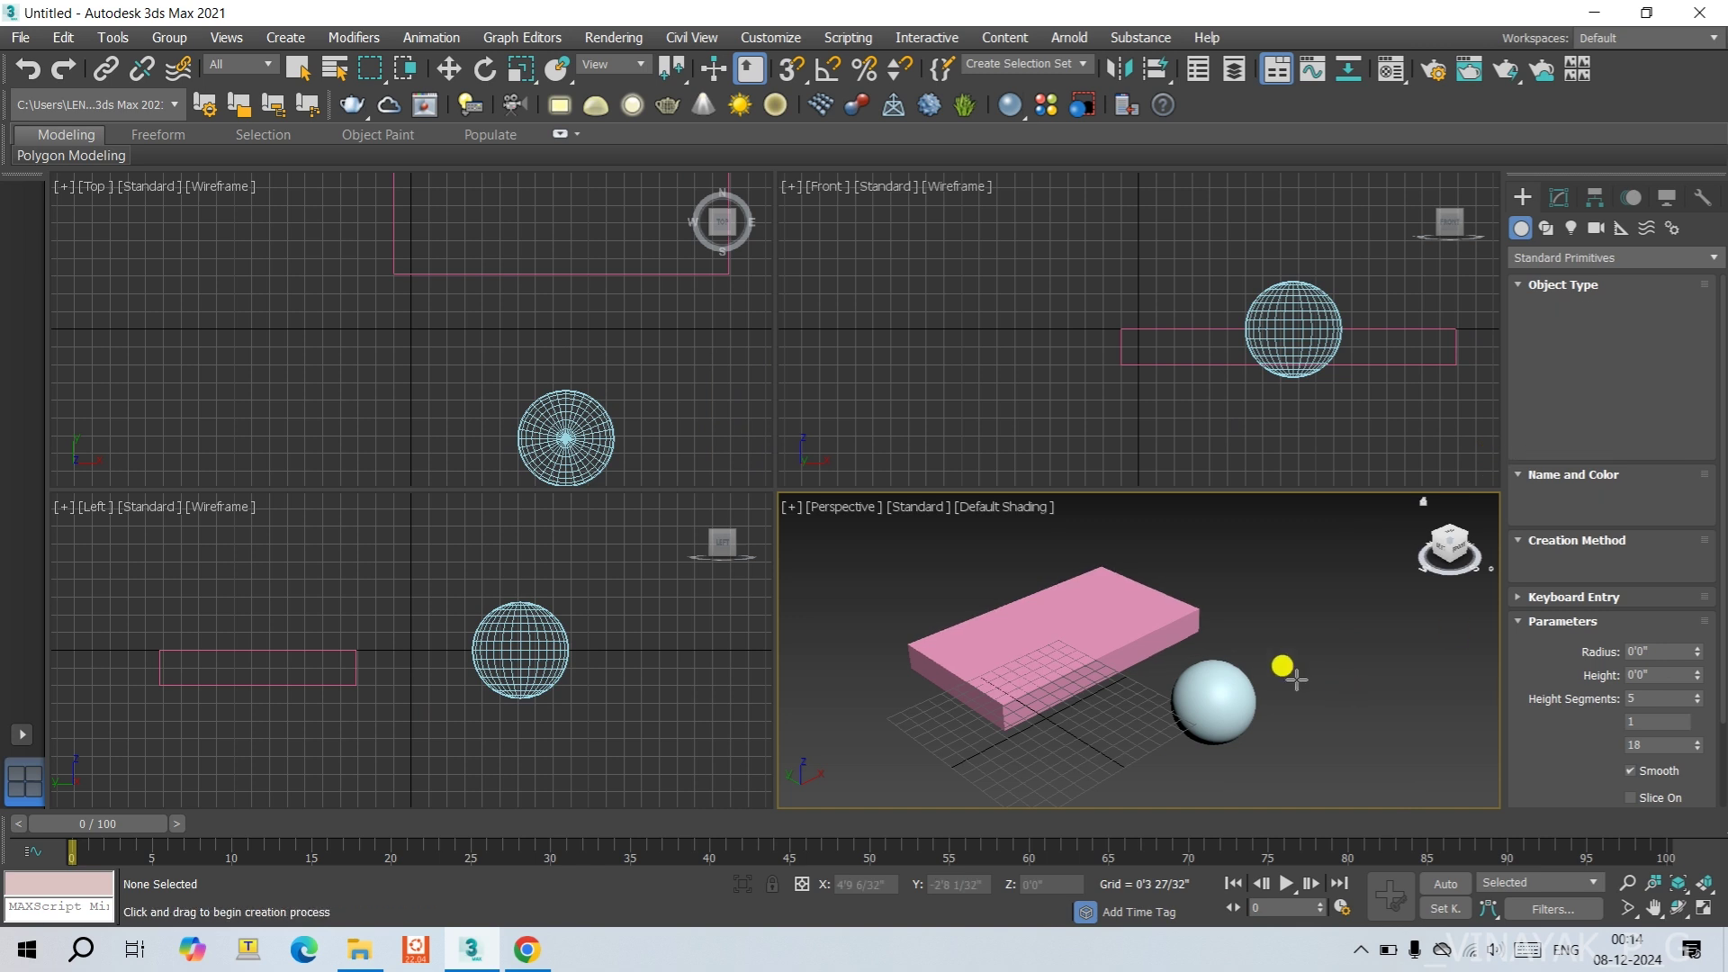
left_click_drag(1296, 677, 1315, 689)
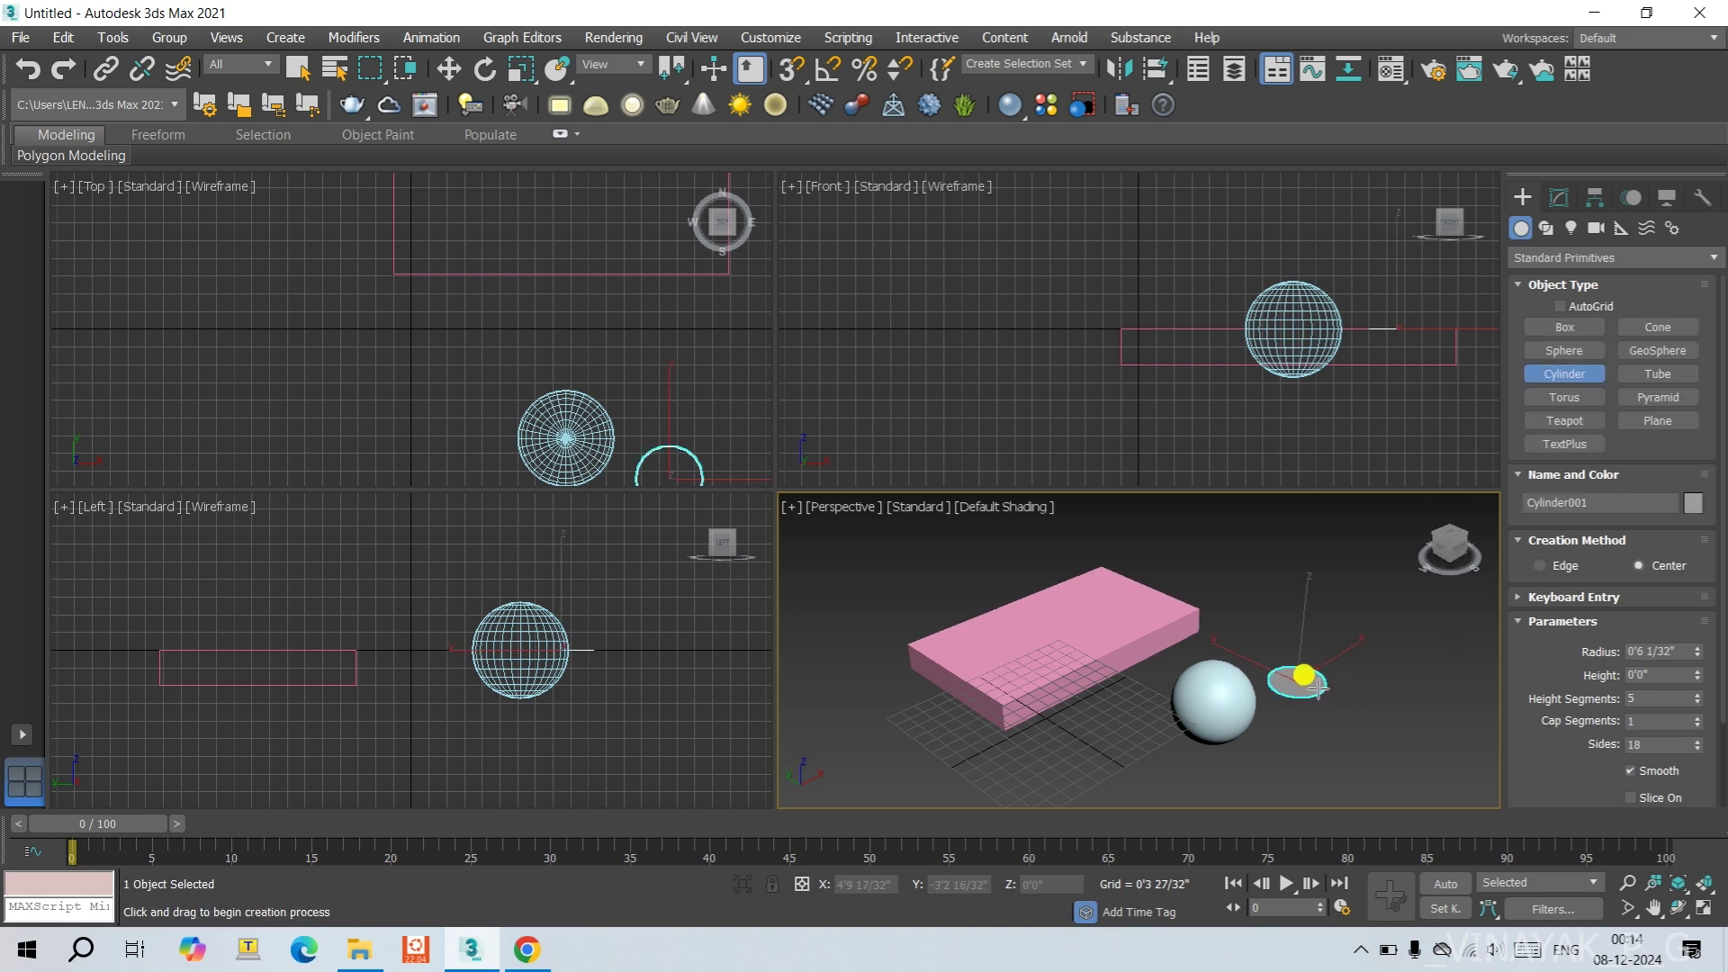
left_click(1330, 679)
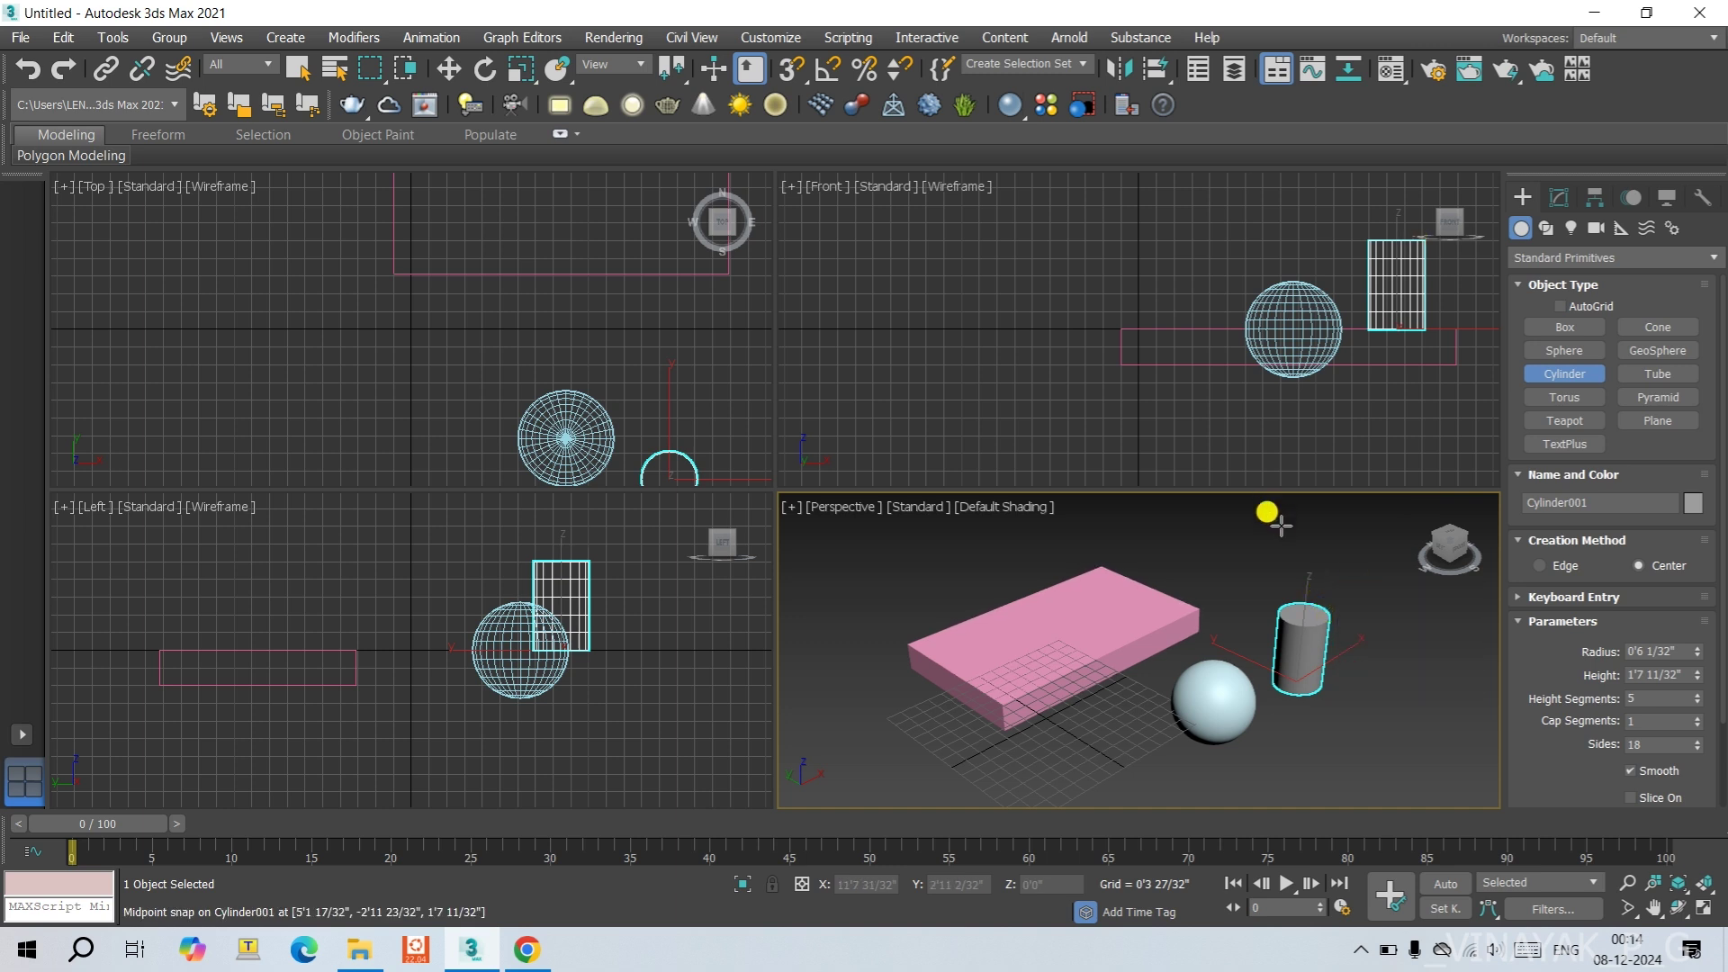
key("w")
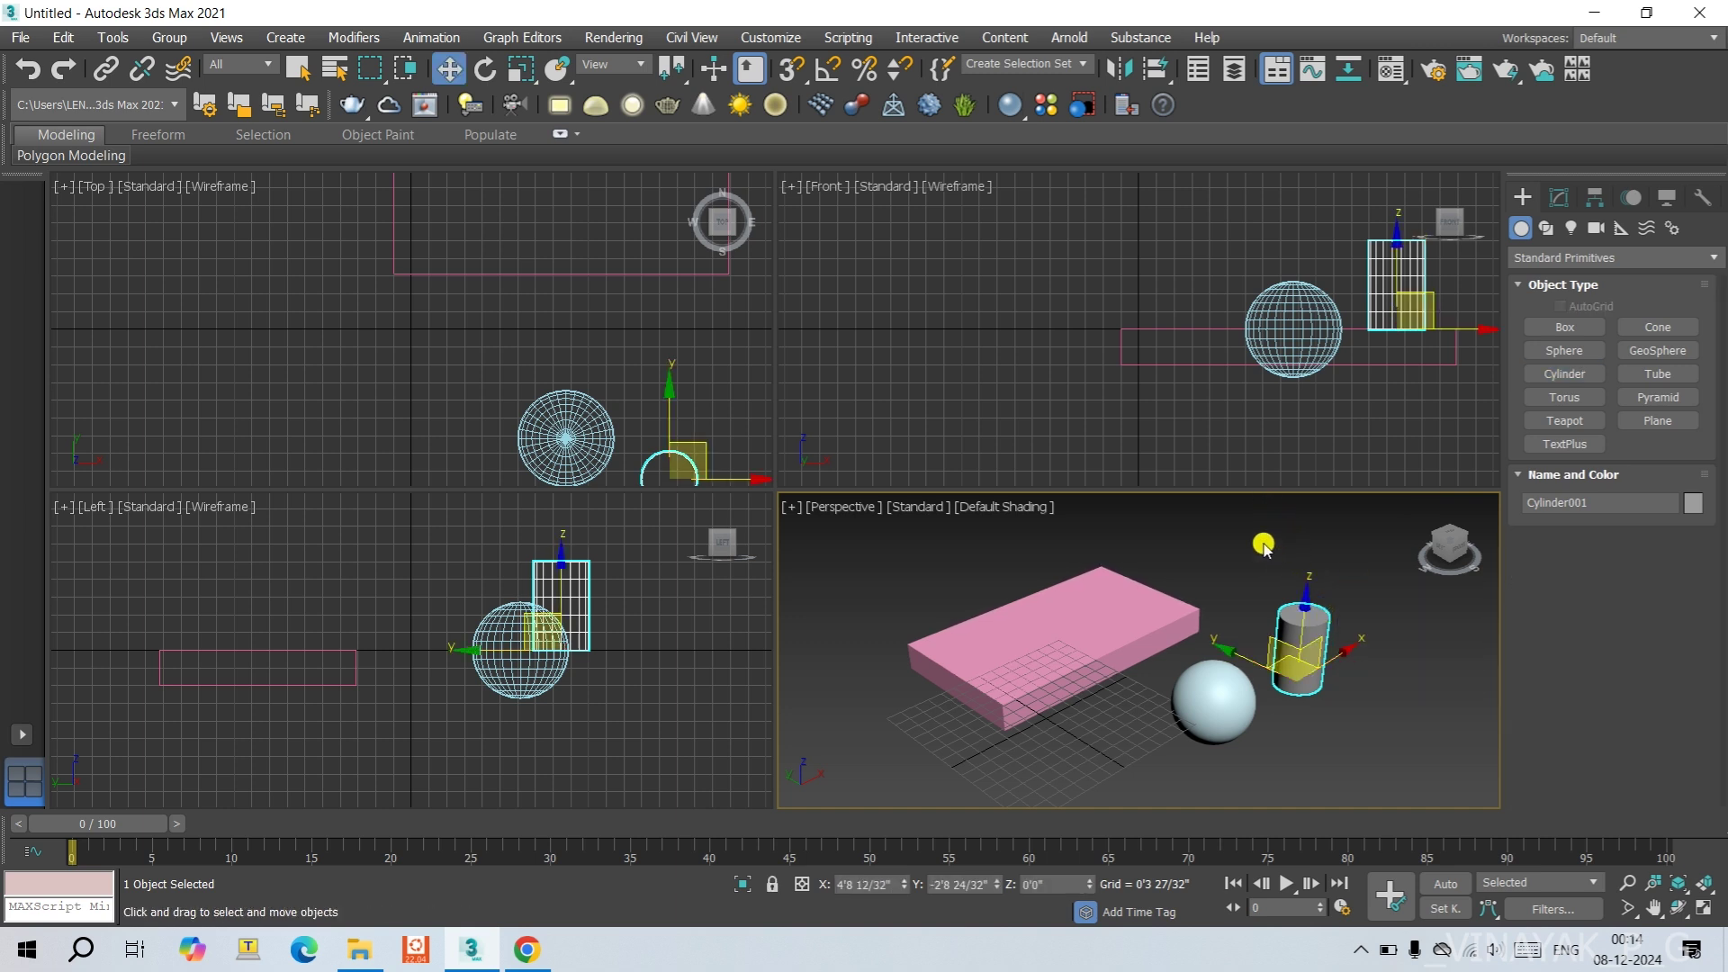
left_click(1263, 544)
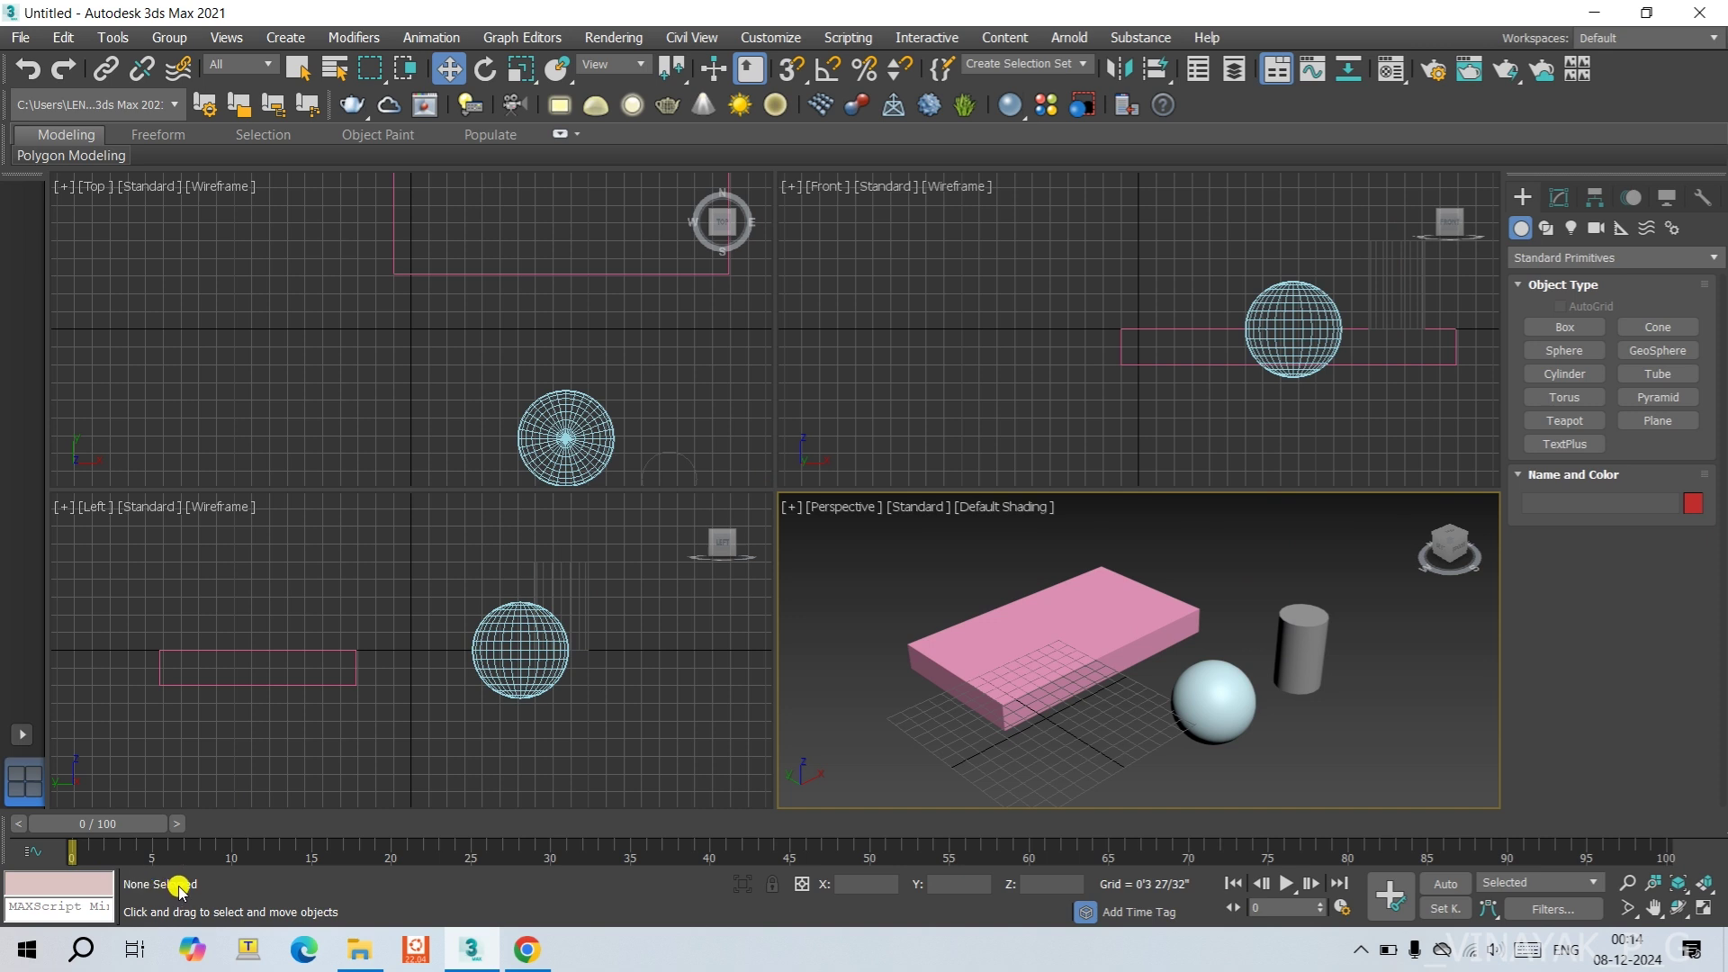
Select the box alone, select the box, sphere and cylinder together with a selection window, and clear the selection.
left_click(1004, 698)
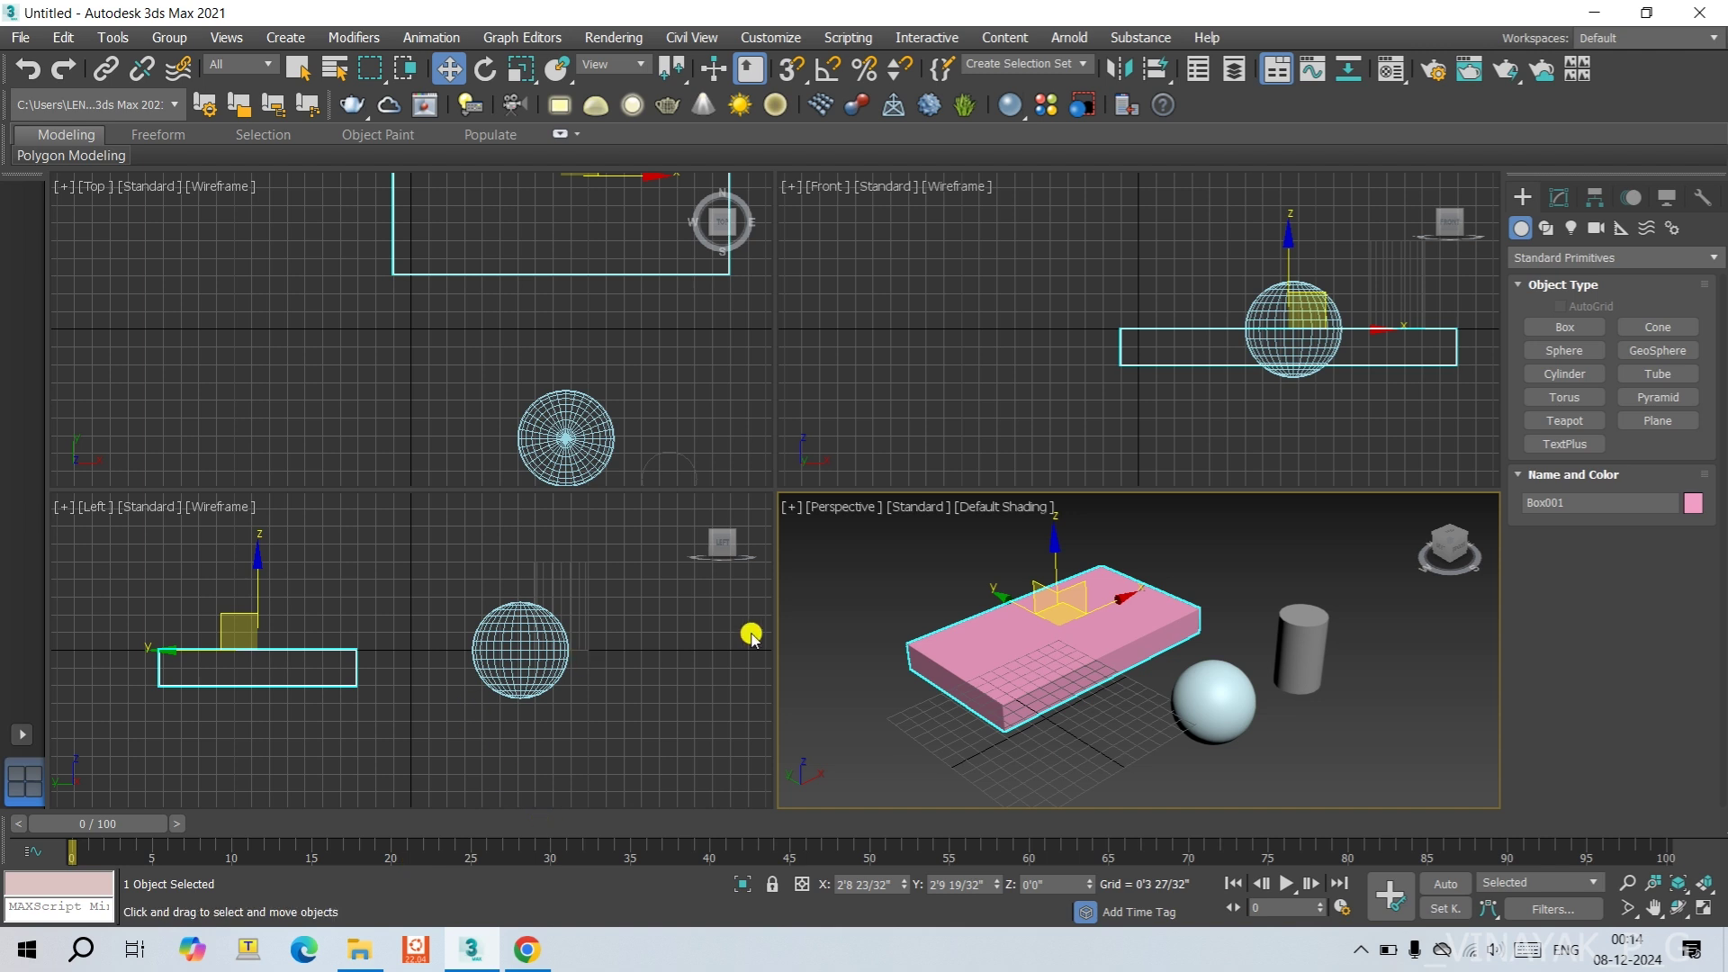
left_click(837, 596)
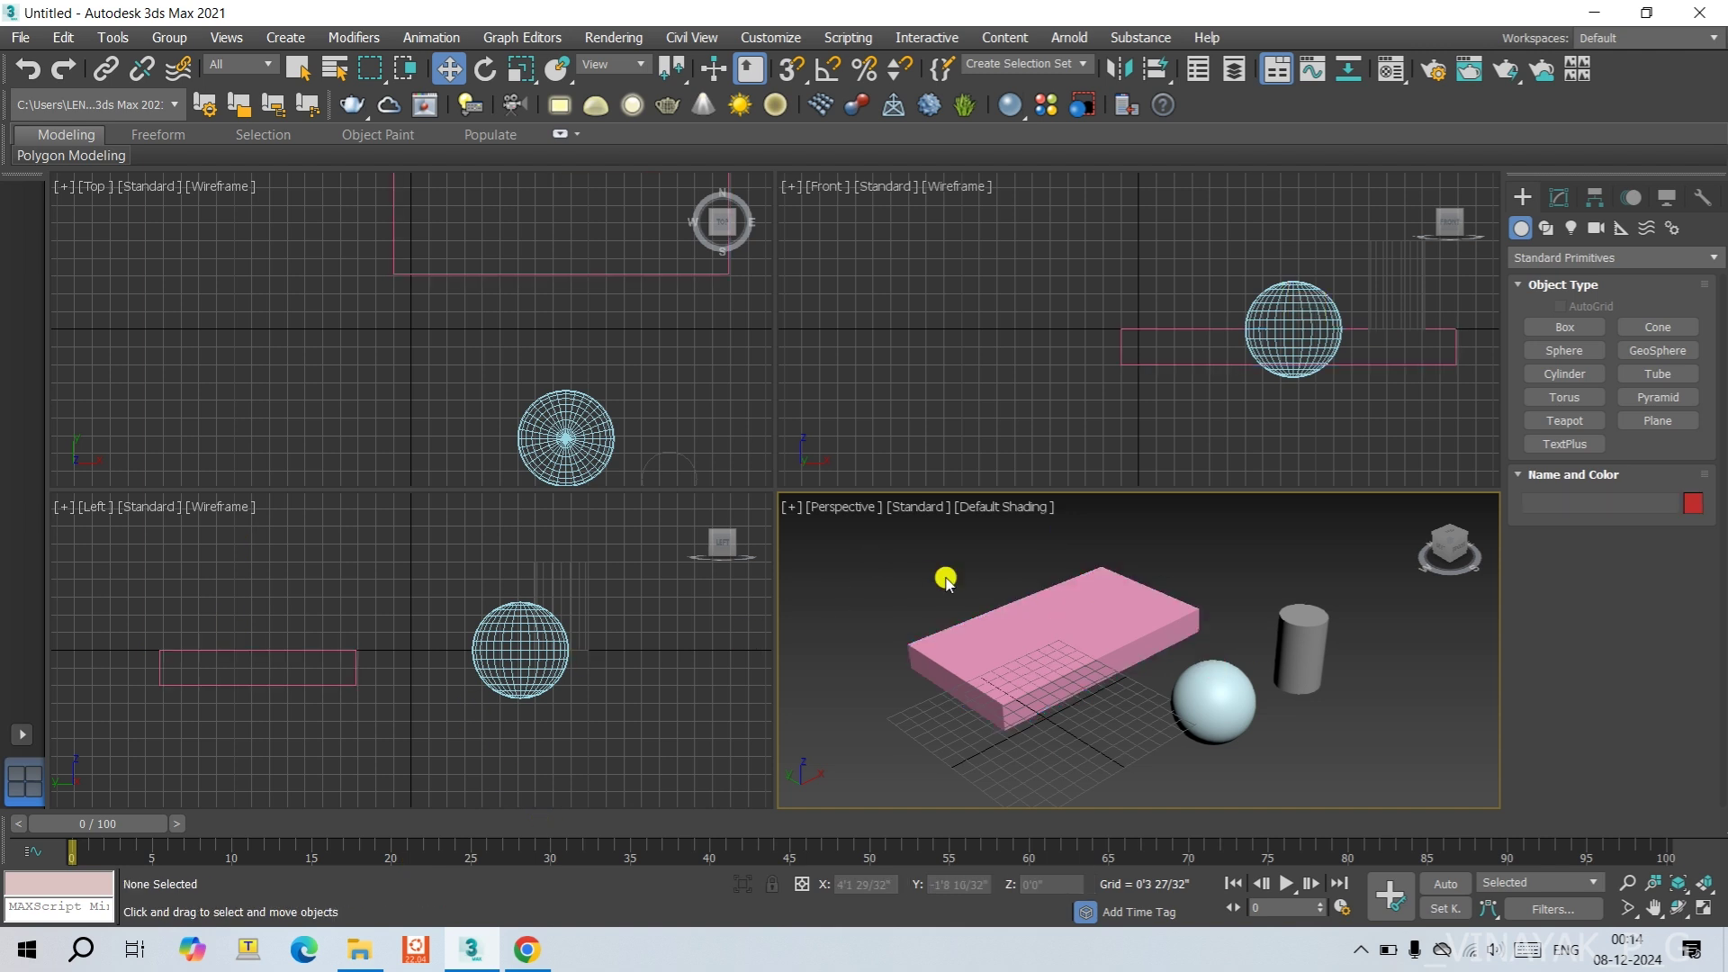
left_click_drag(1401, 528, 891, 777)
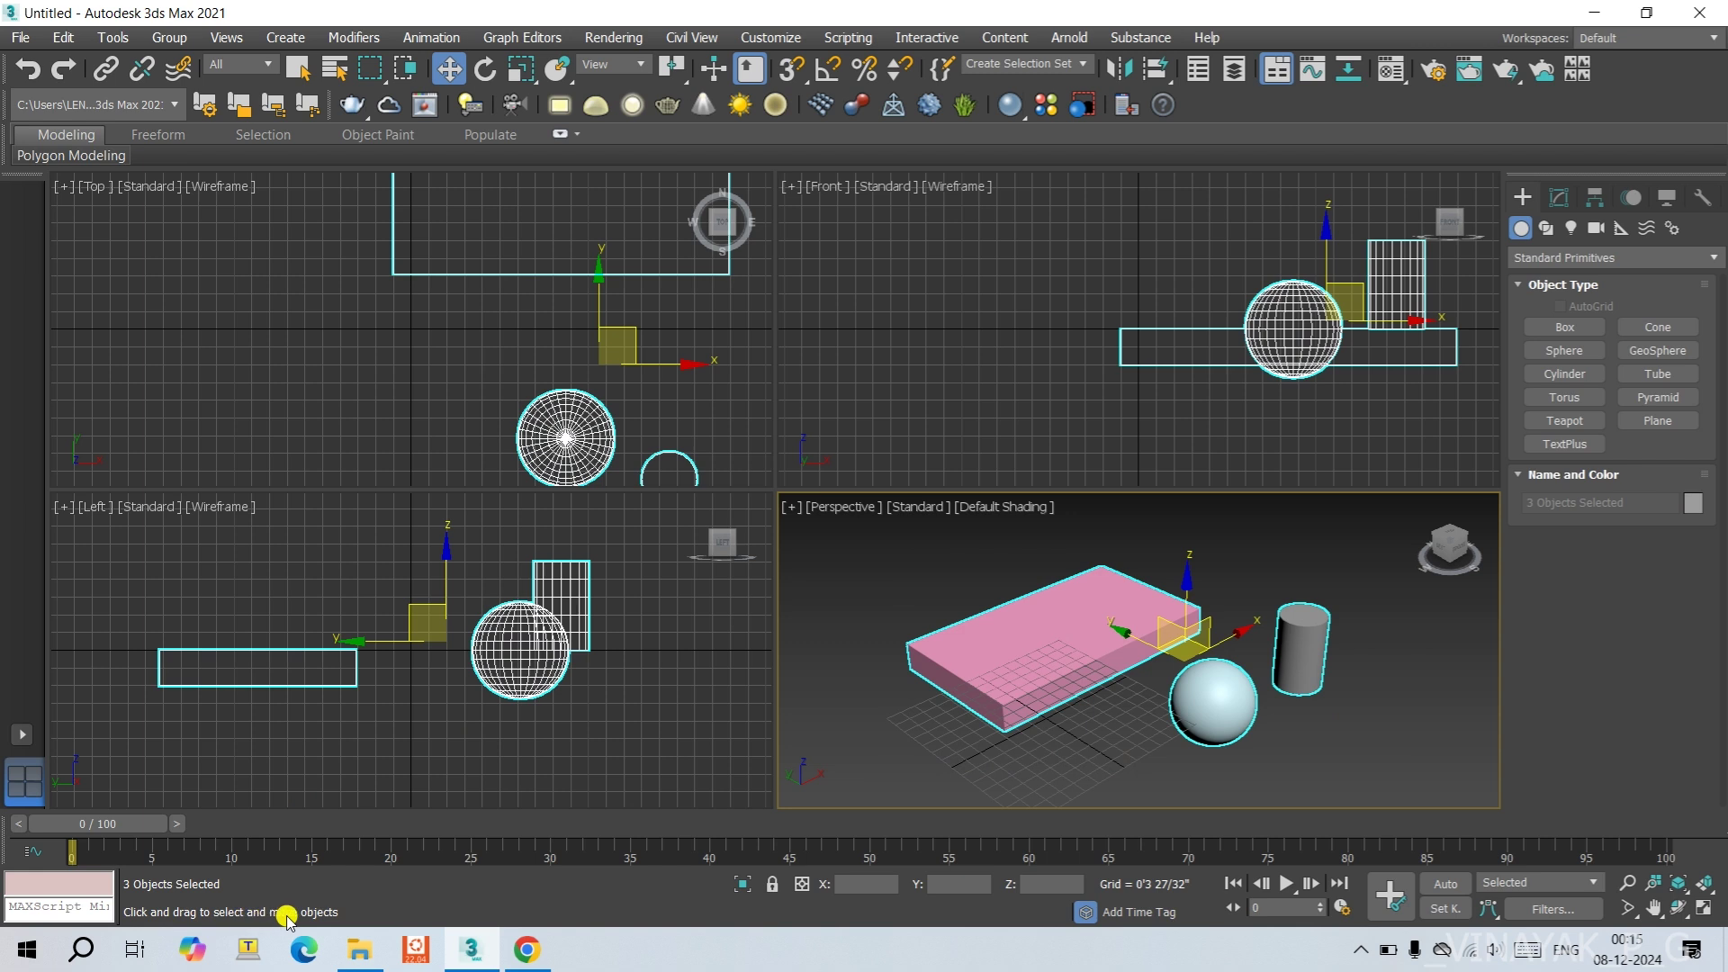
left_click(918, 551)
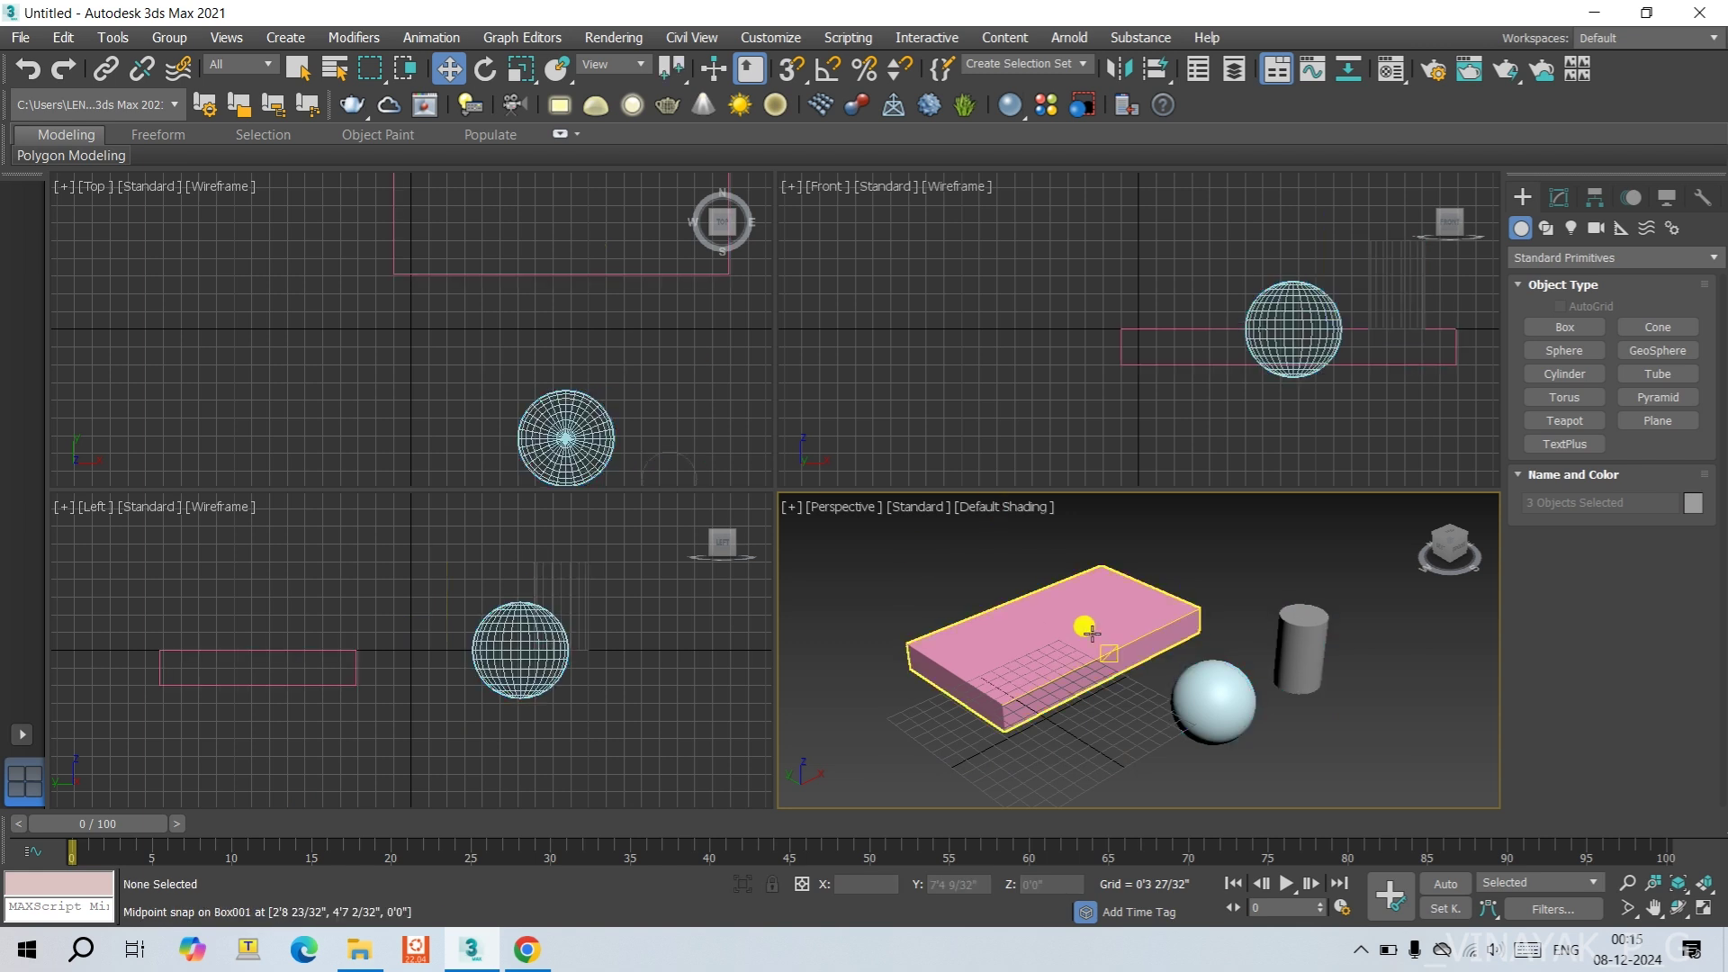
Isolate the pink box, end the isolation to bring back the other objects, and deselect the box.
left_click(1064, 652)
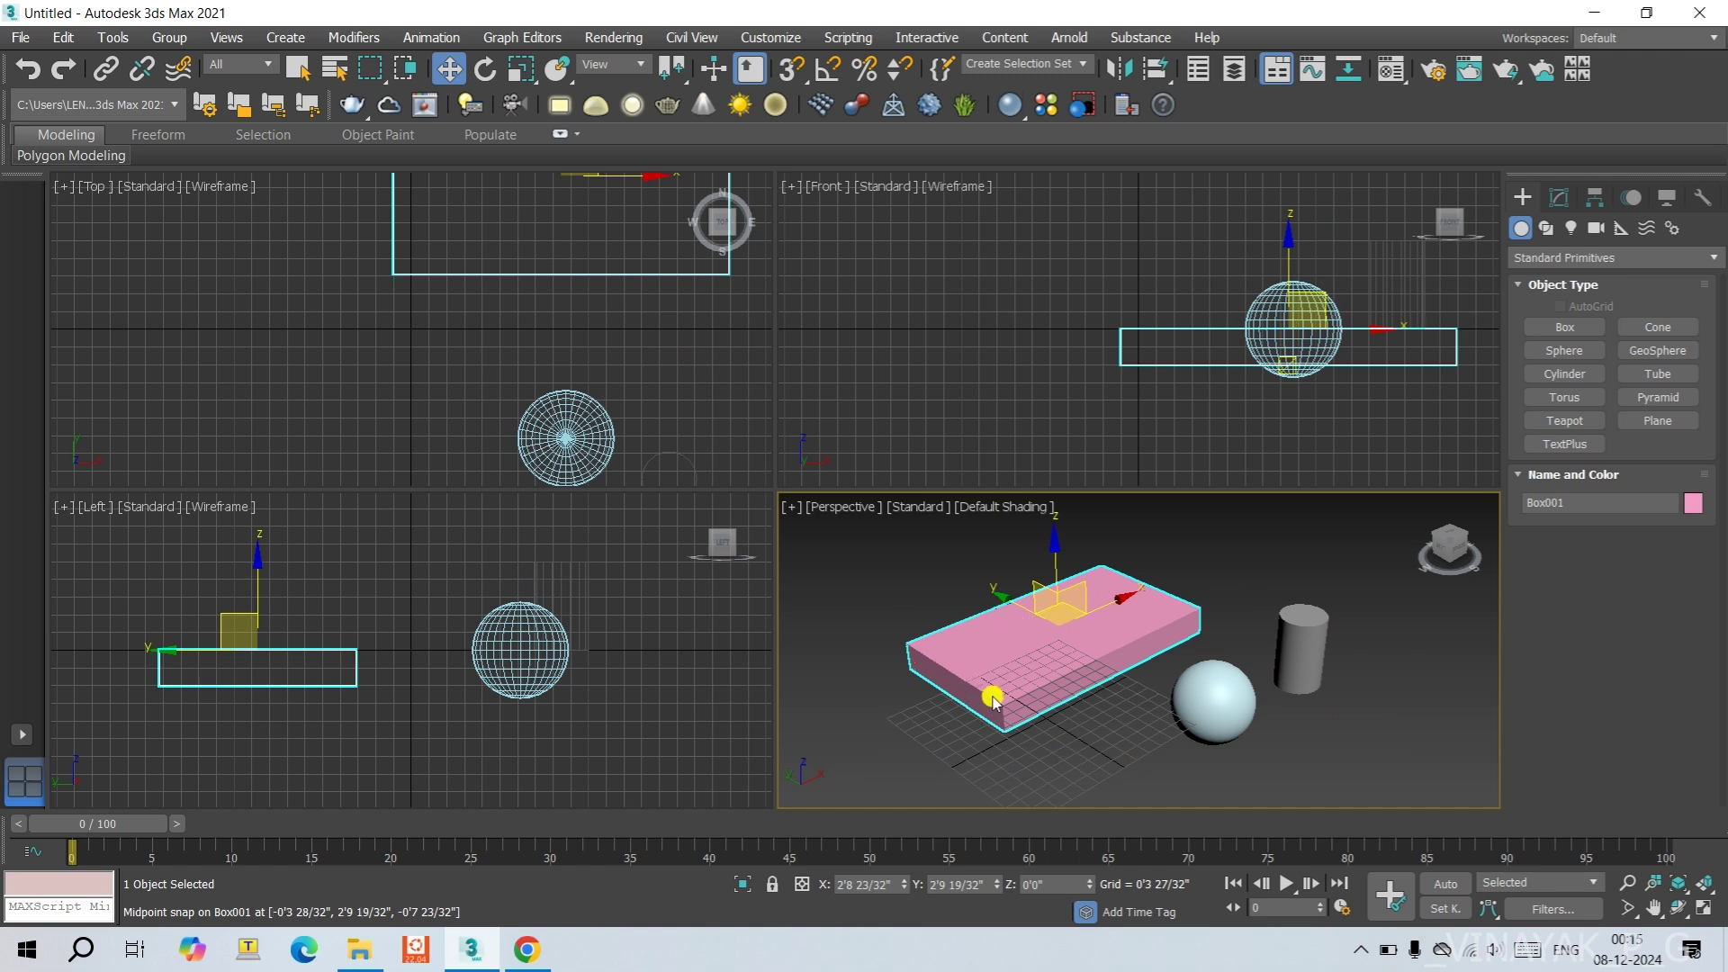
left_click(742, 891)
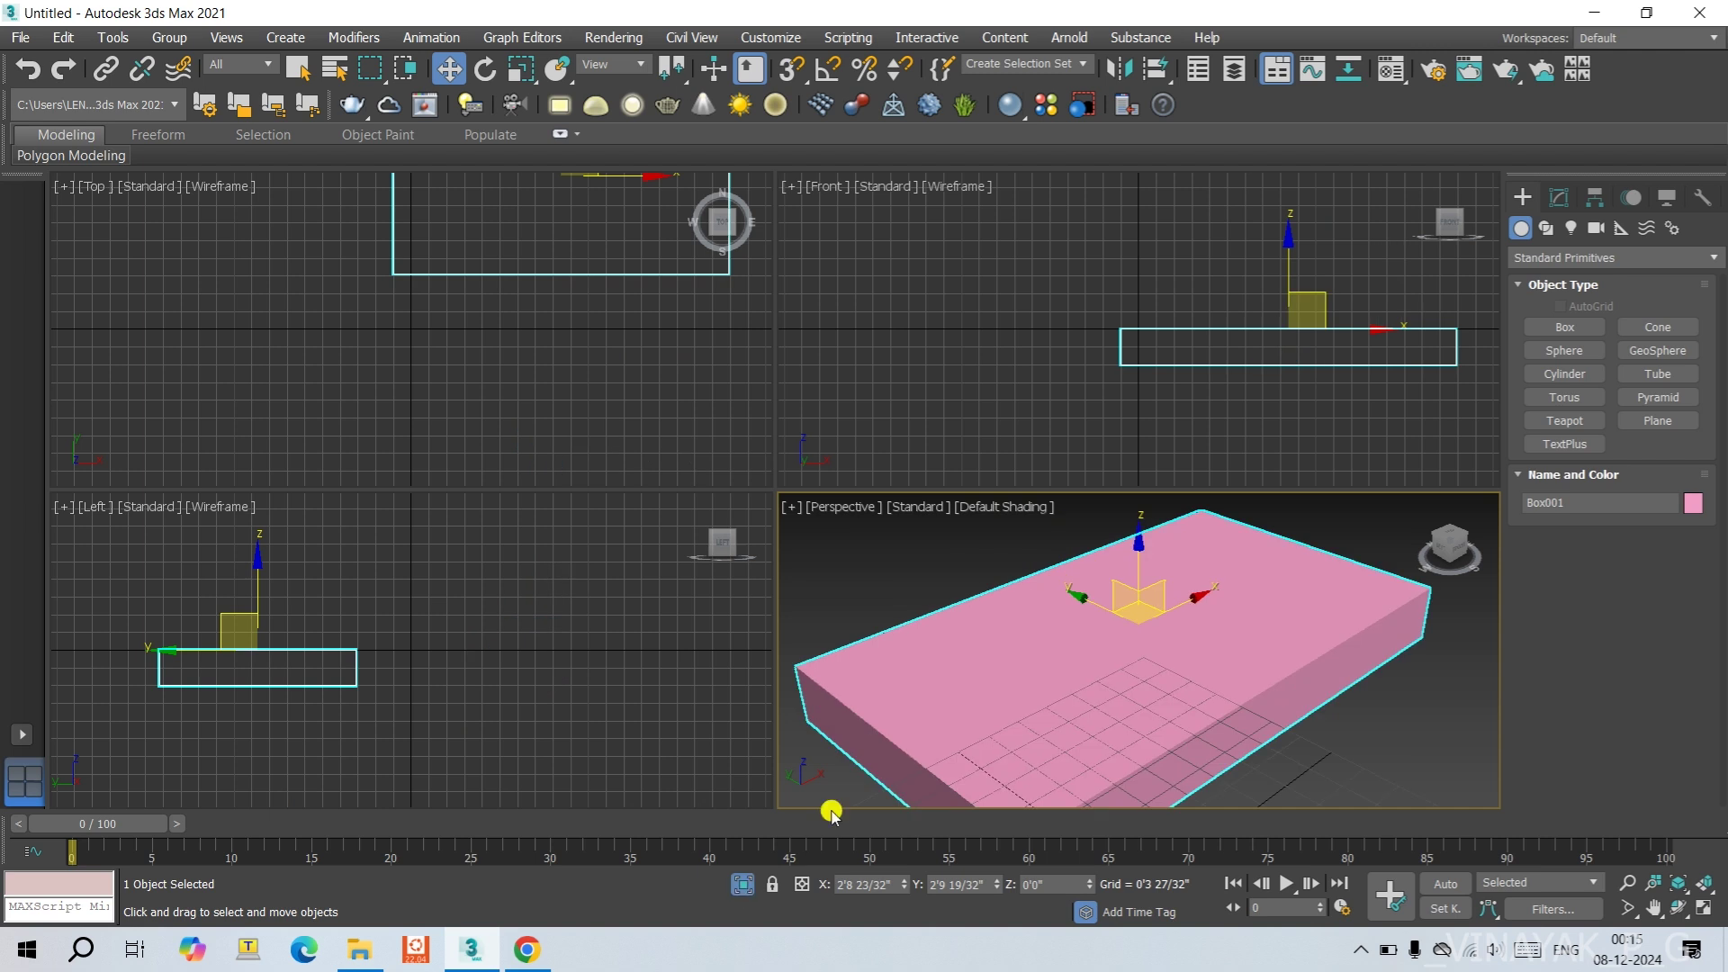
scroll(1233, 624, "up", 5)
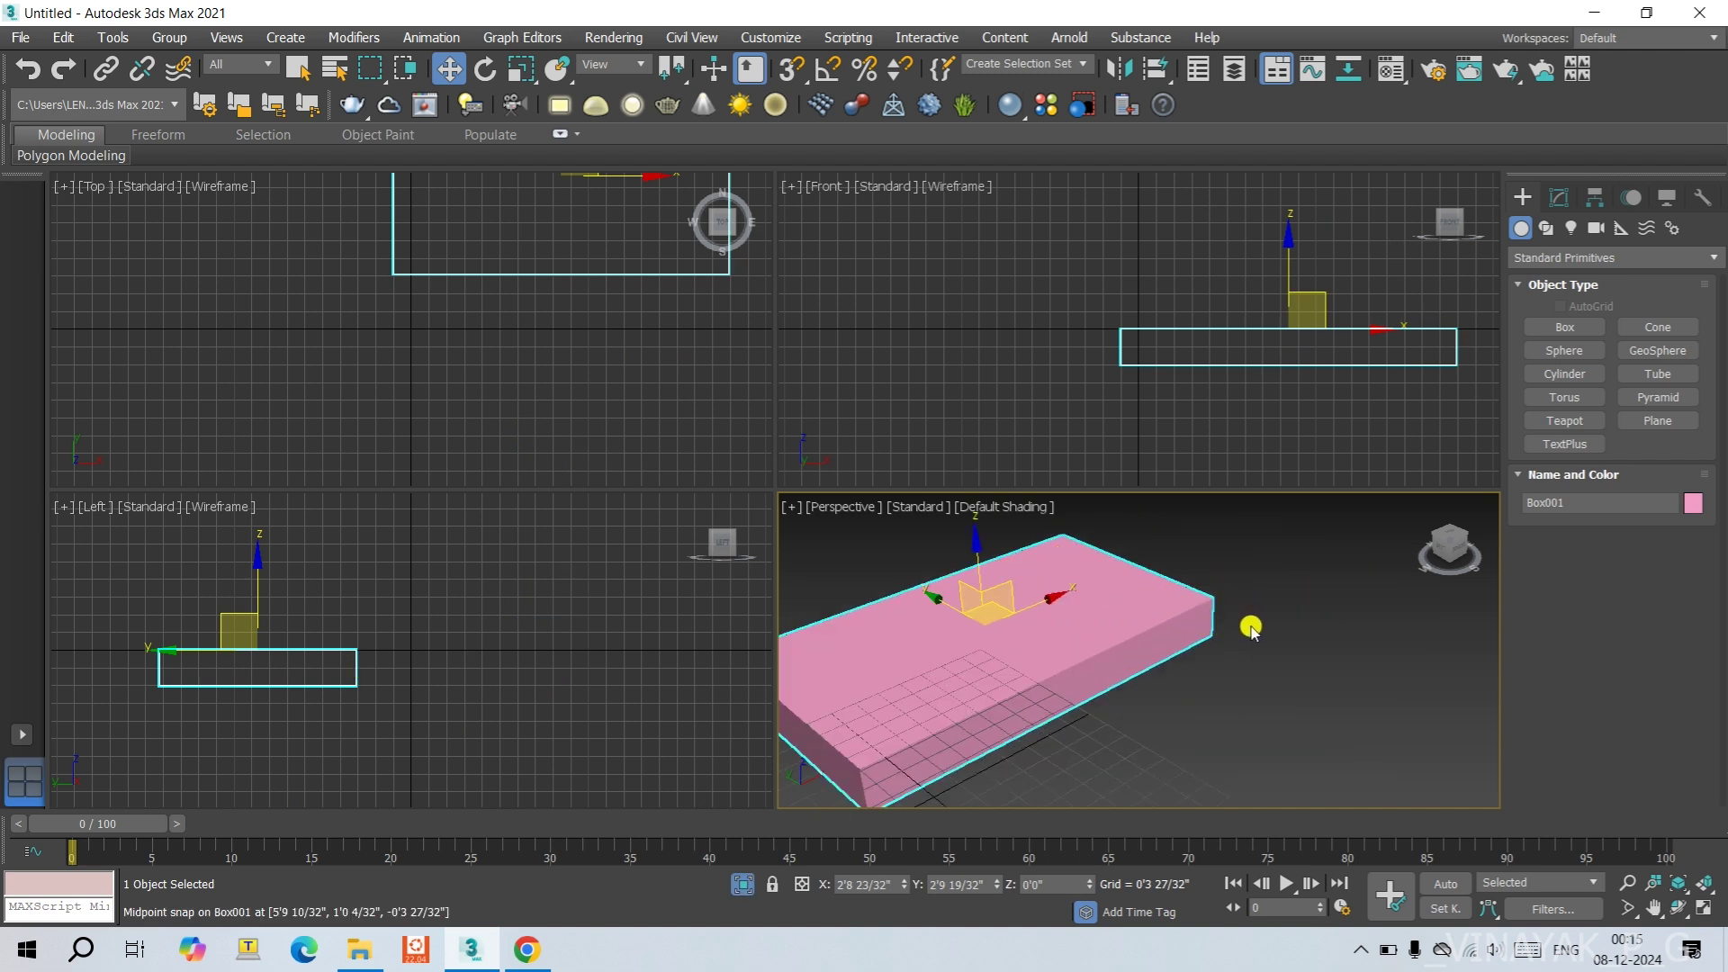
scroll(1249, 630, "down", 3)
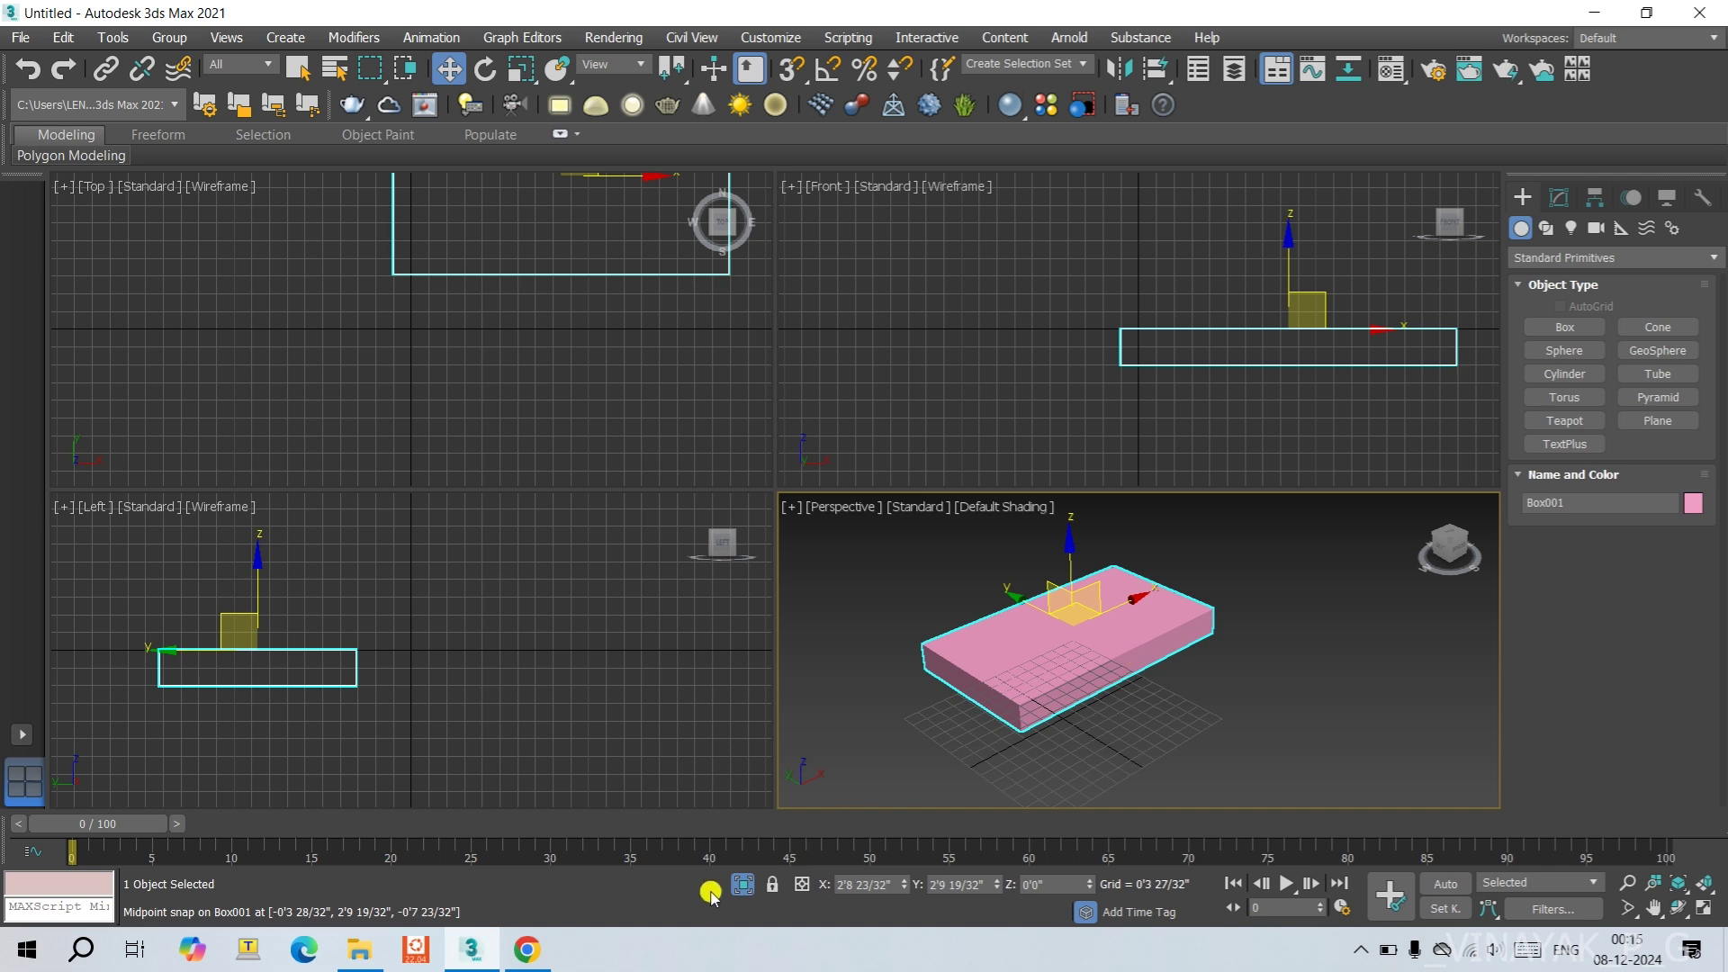
left_click(741, 882)
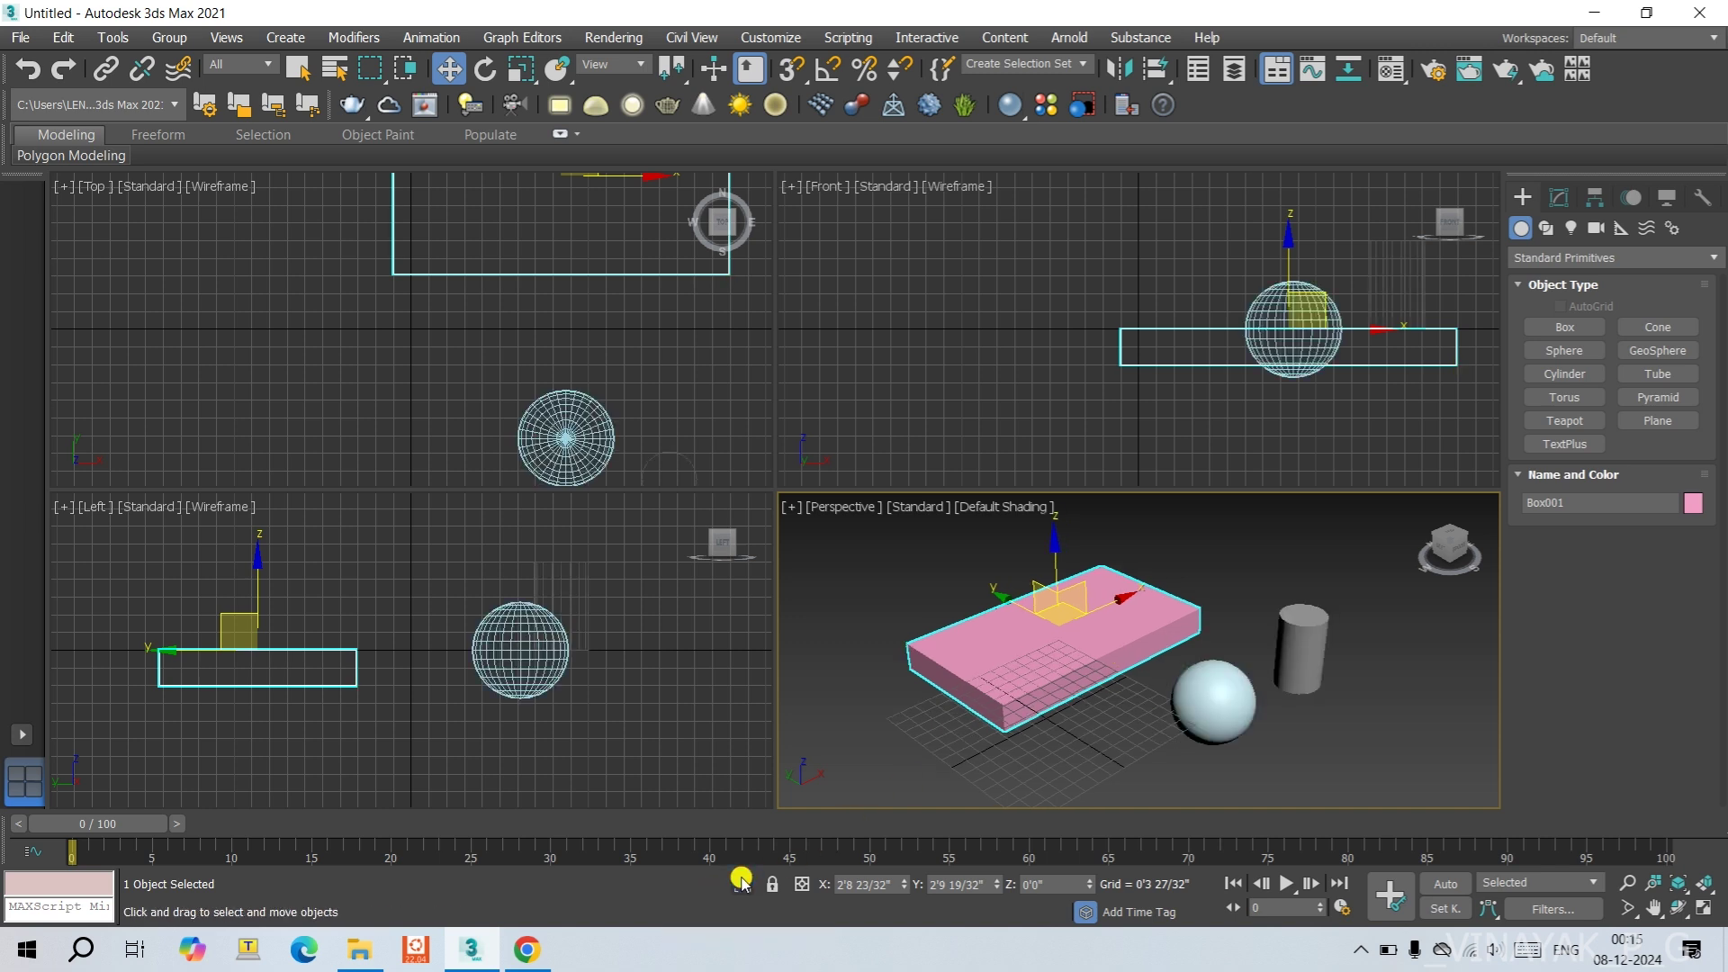
left_click(1137, 687)
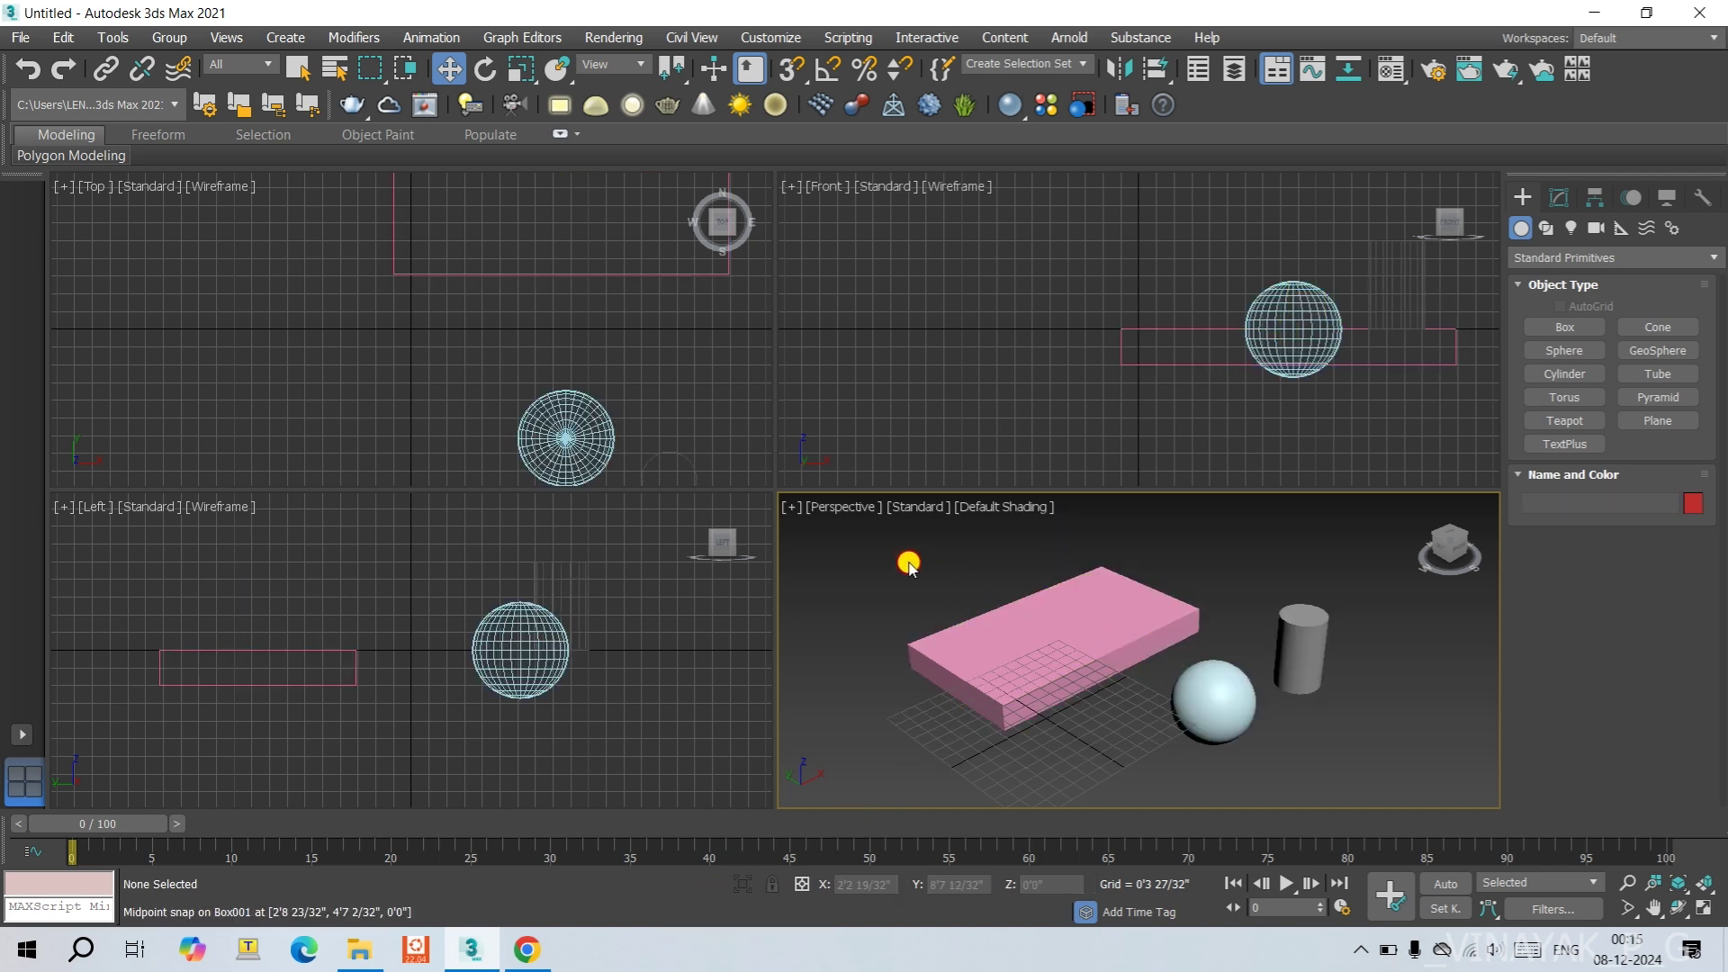
Select the pink box, lock the selection, and move the box to about X 3'10", Y 5'7", Z -2'6".
left_click_drag(906, 559, 1196, 752)
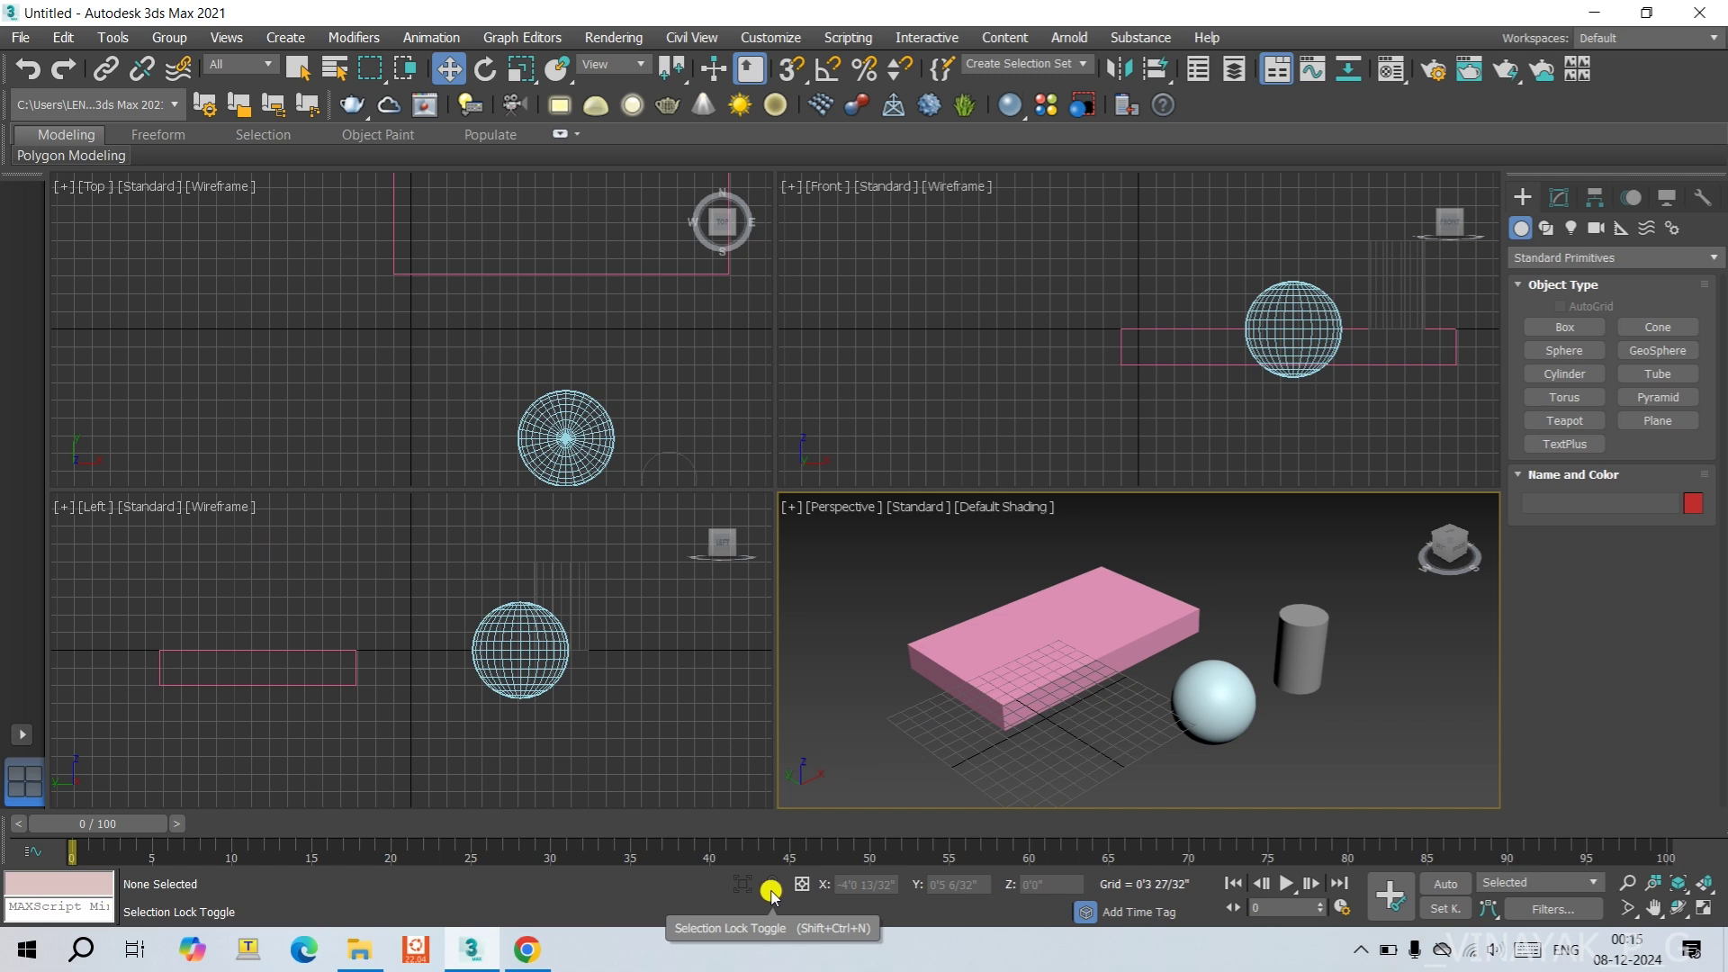
left_click(988, 694)
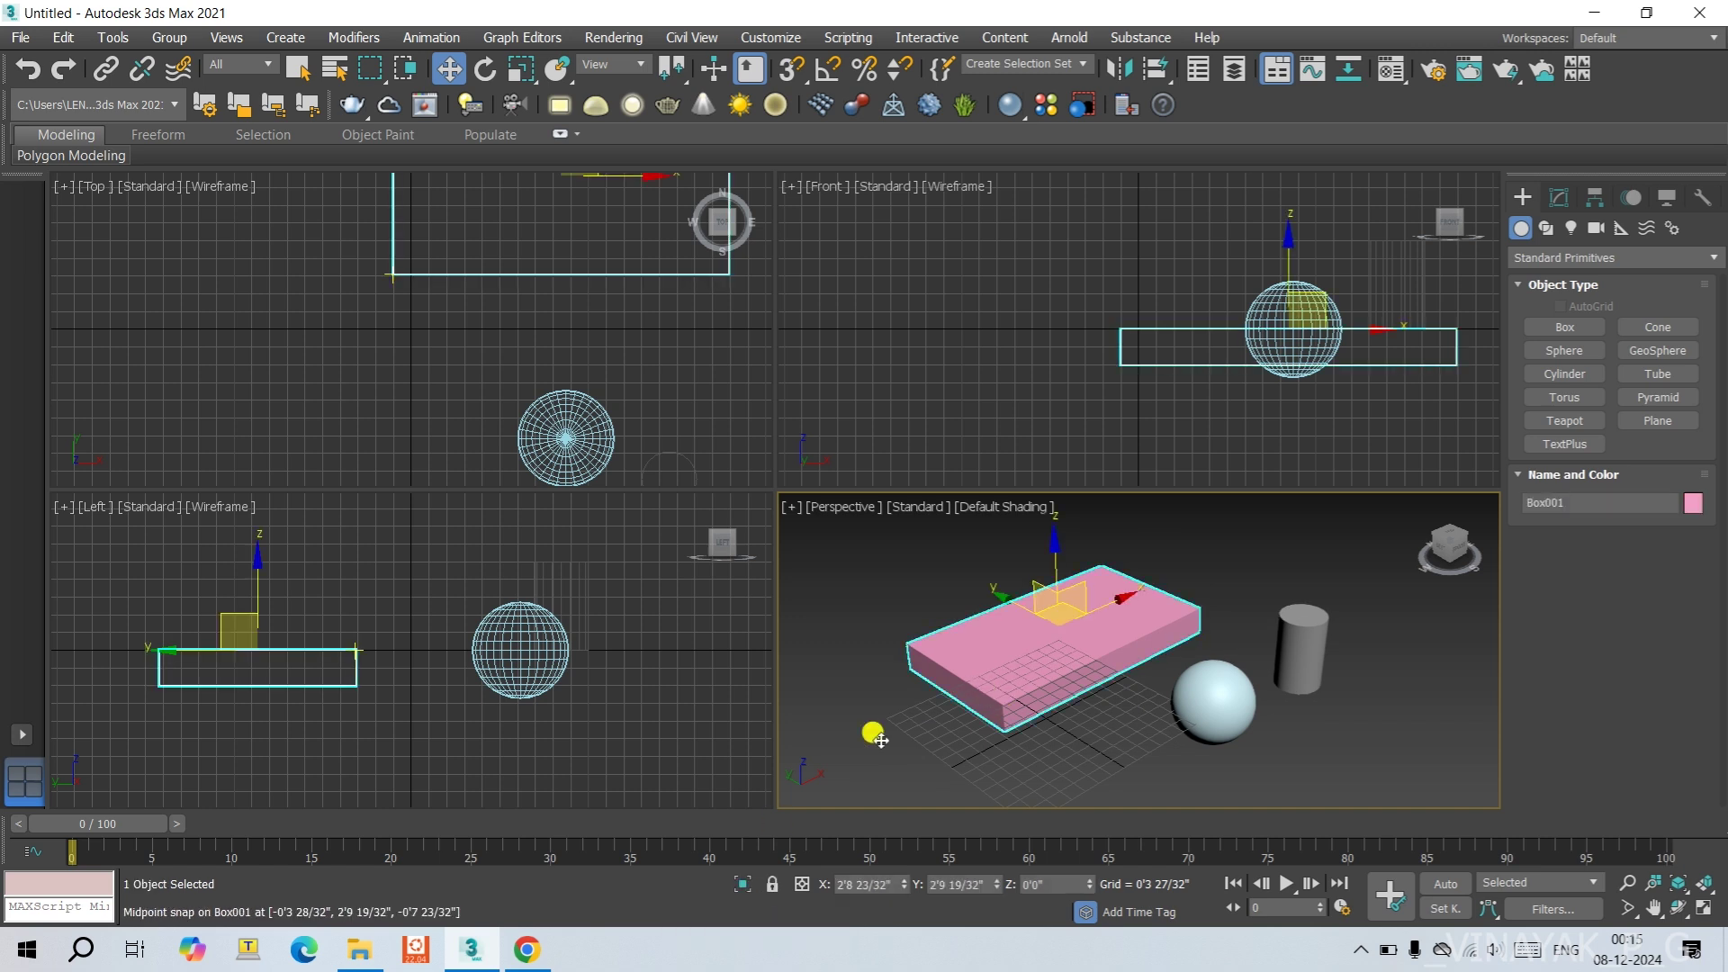
left_click(777, 886)
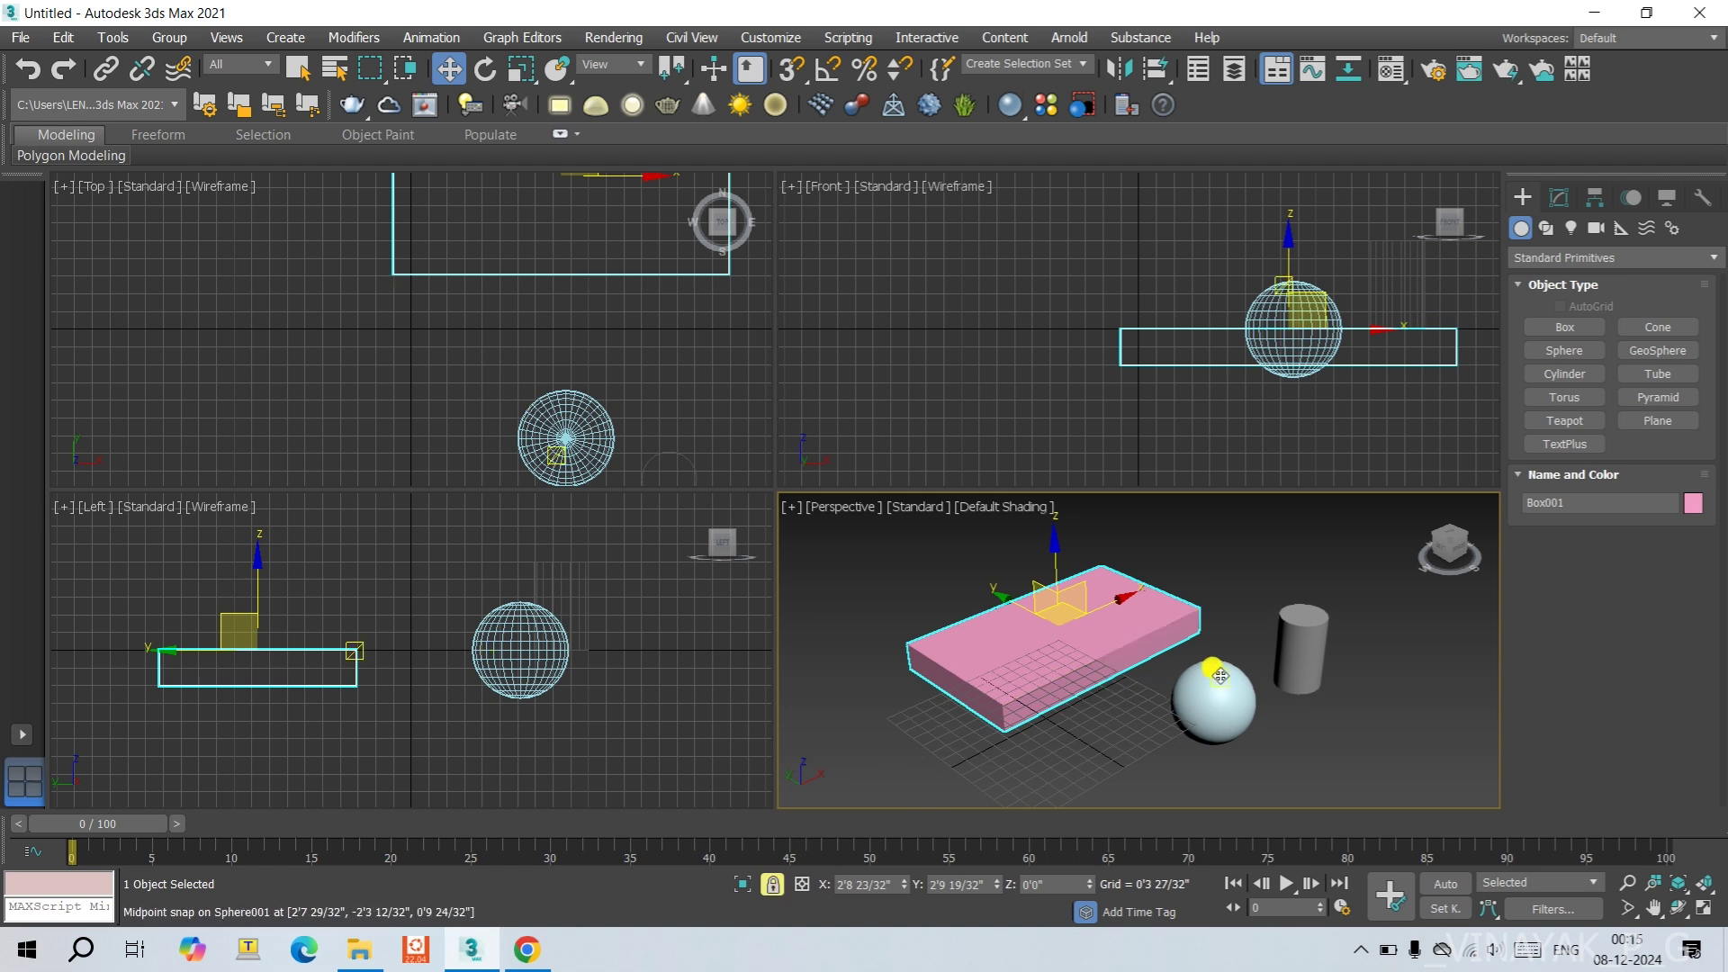
left_click_drag(1199, 722, 1035, 707)
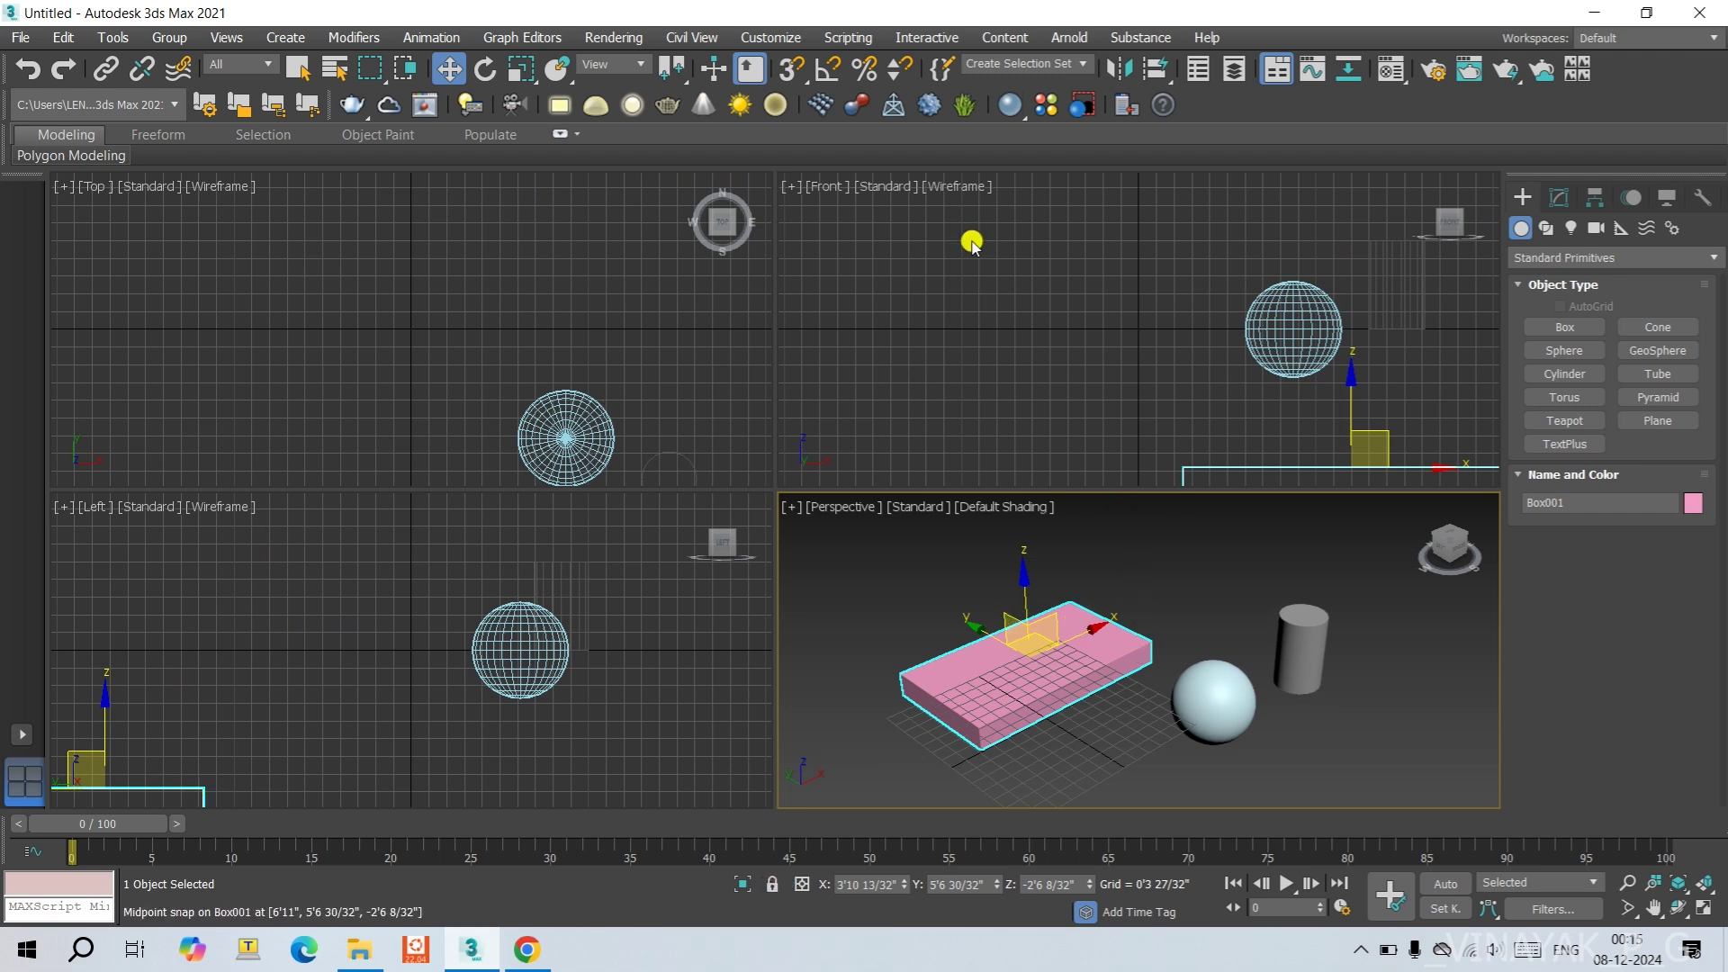
Set the system unit scale to 1 unit = 1.0 Centimeters in the units setup.
left_click(792, 38)
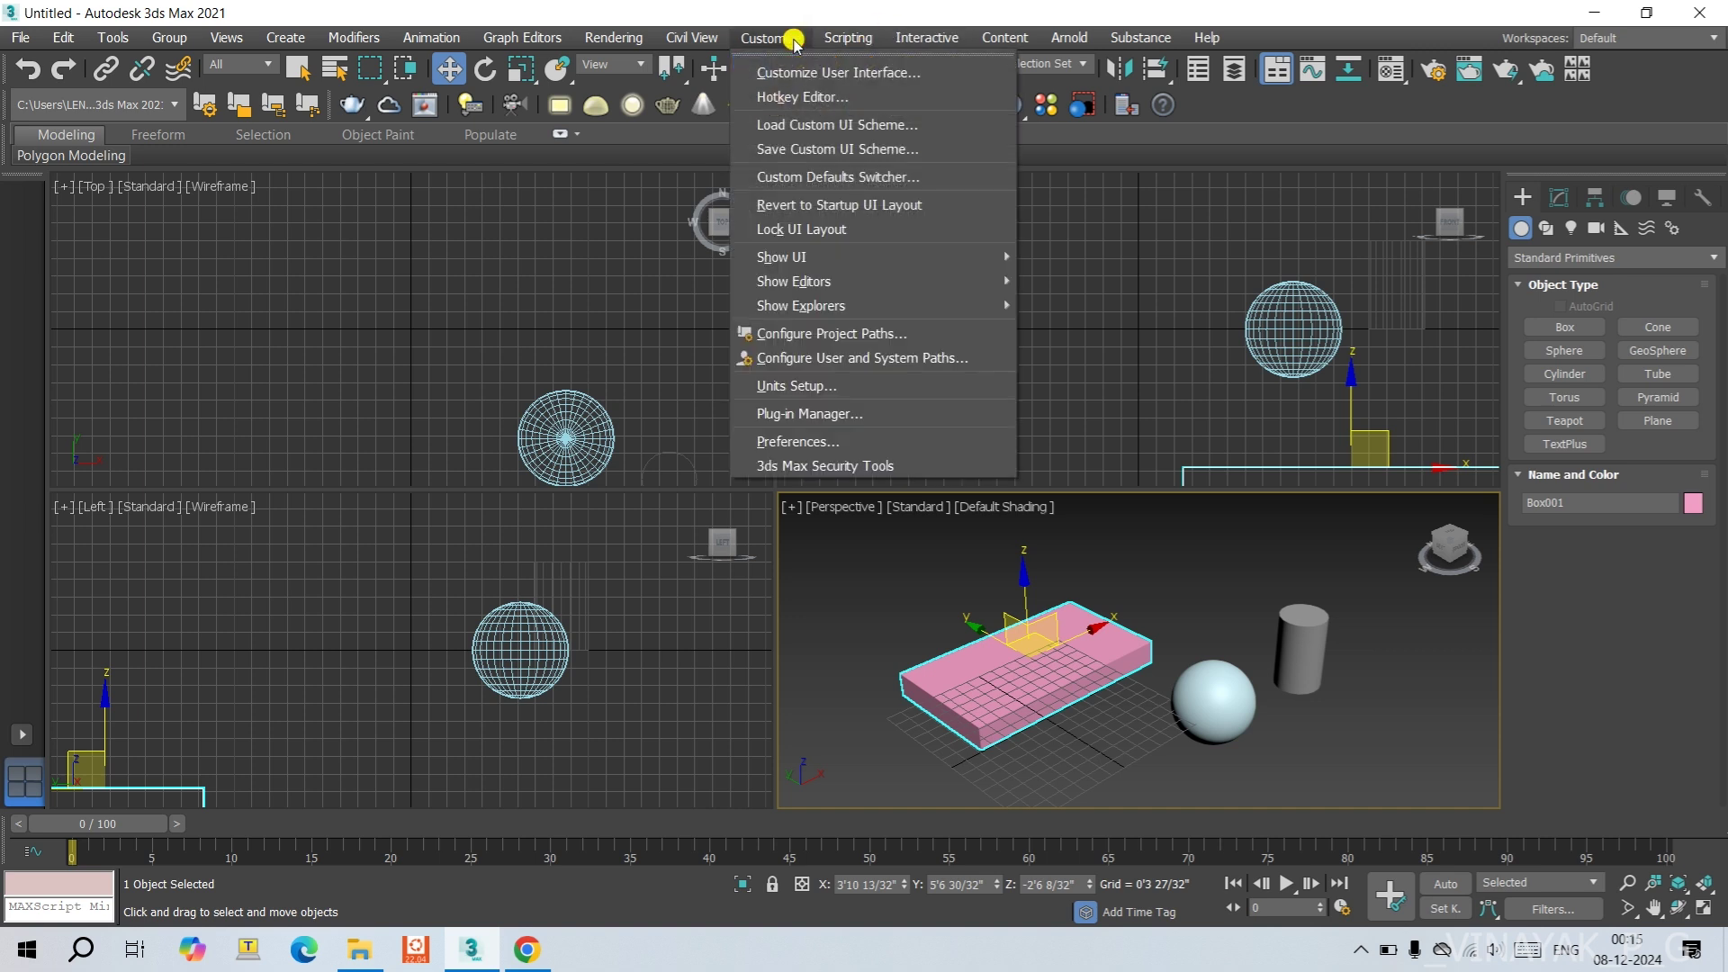
left_click(799, 387)
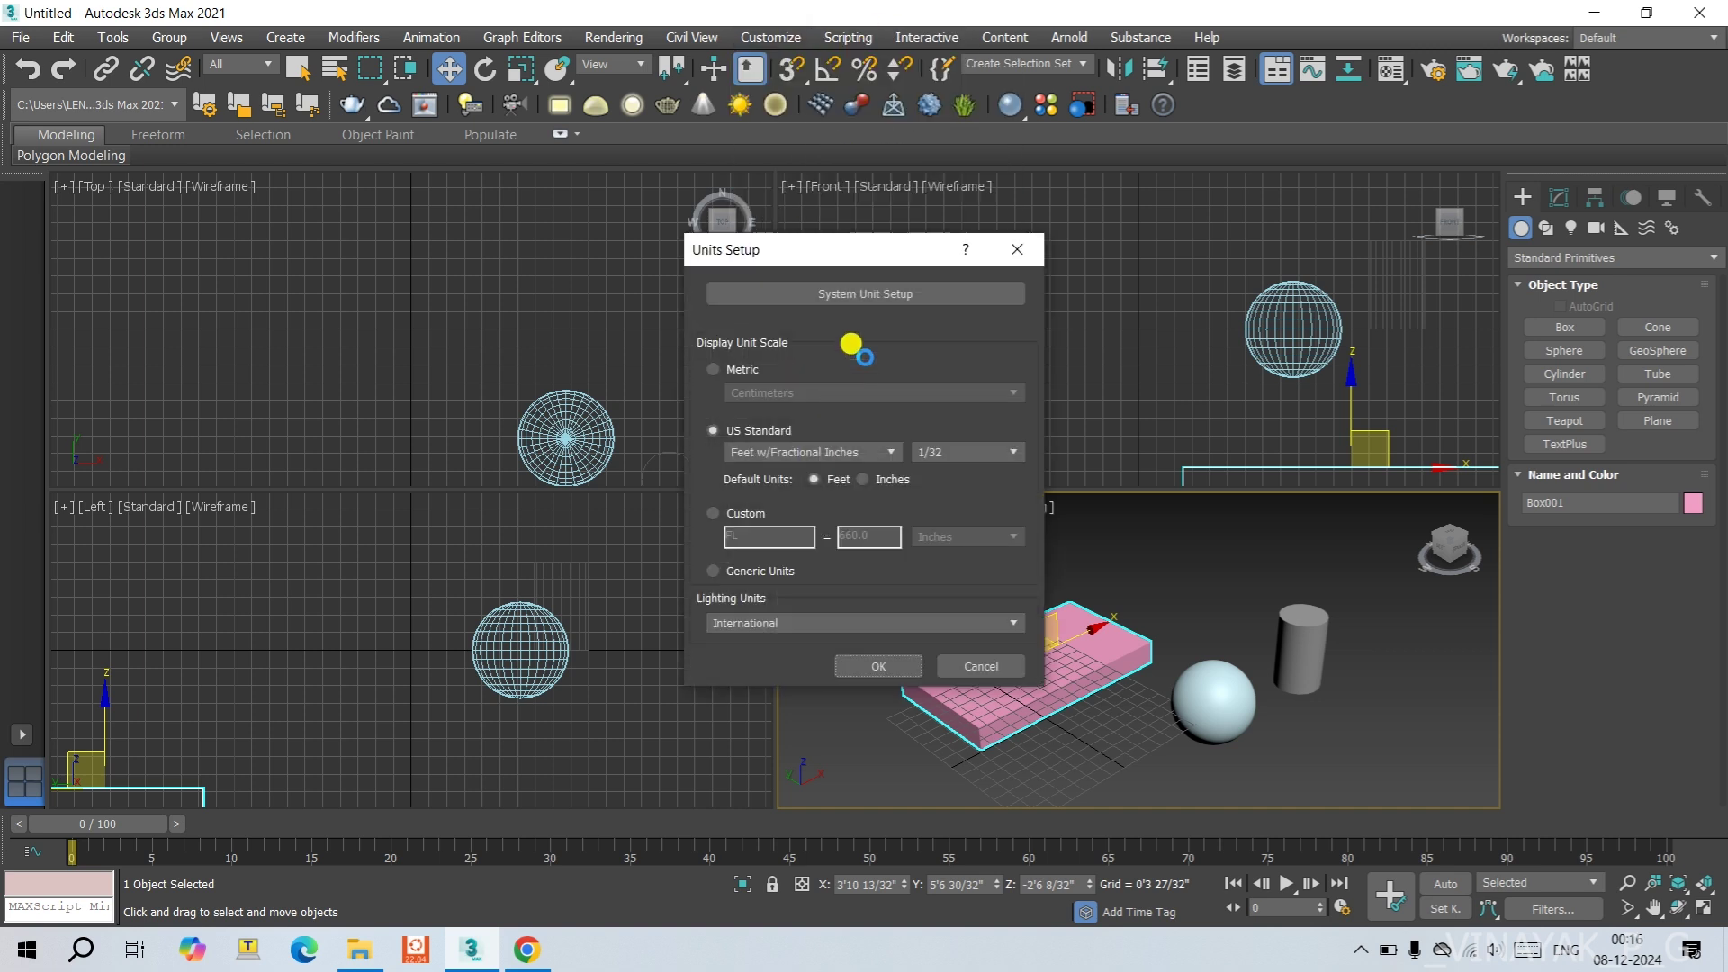
left_click(867, 294)
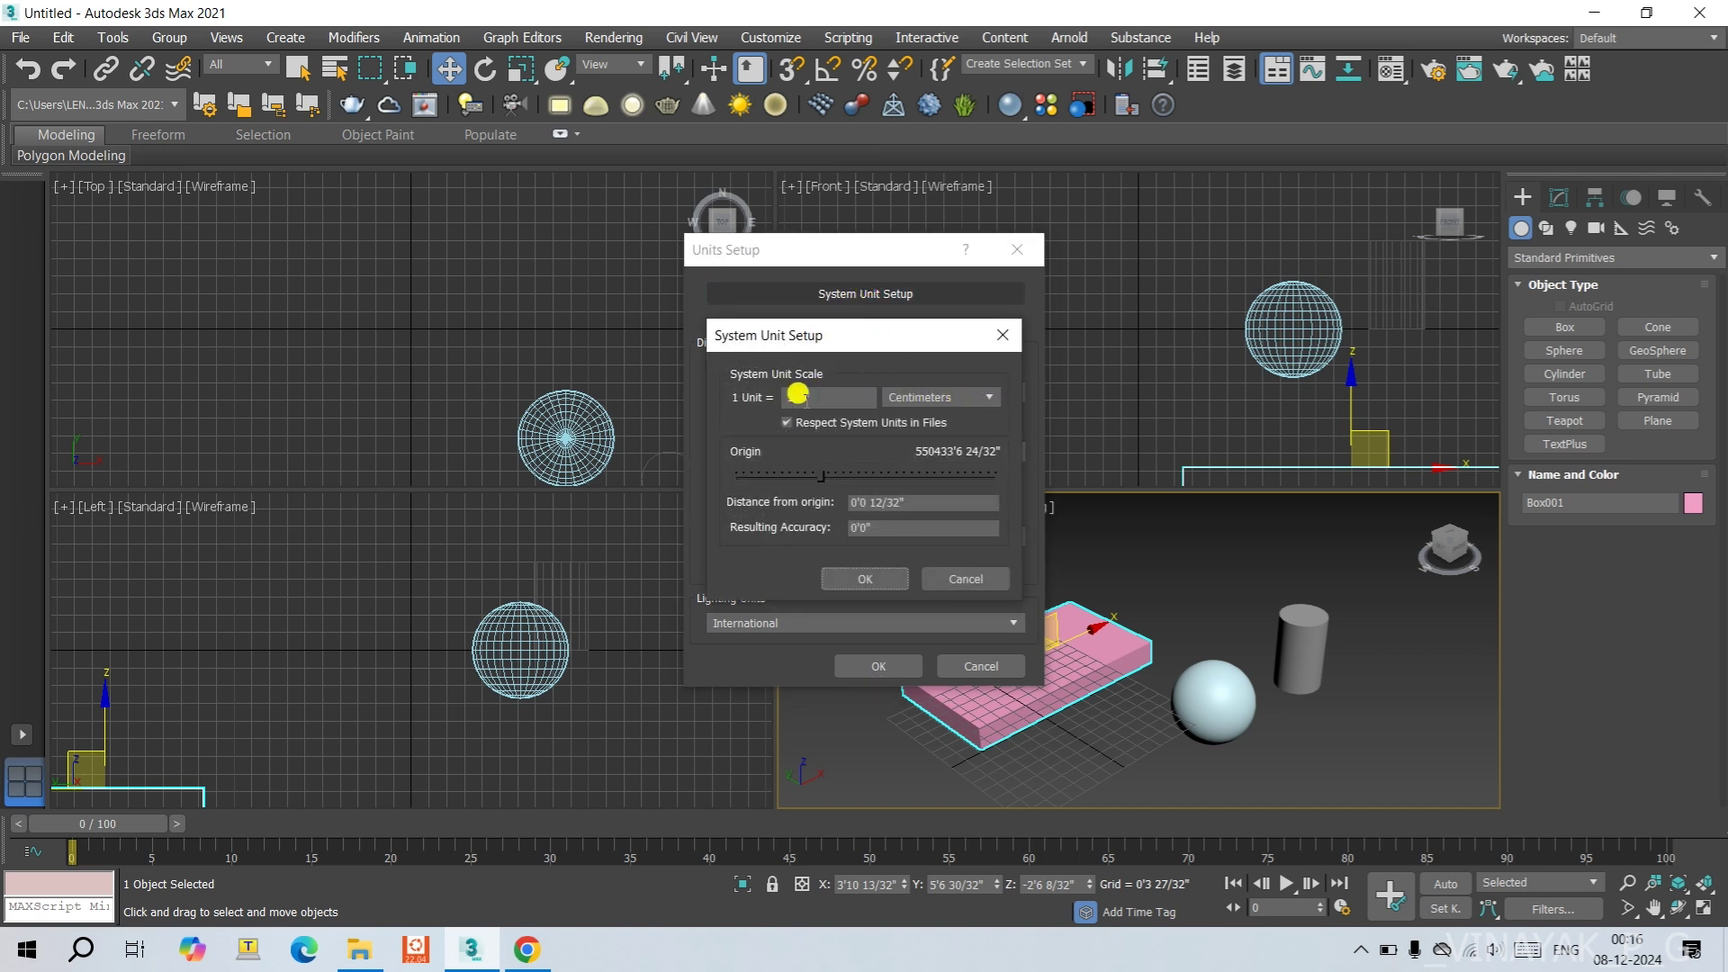
left_click(985, 400)
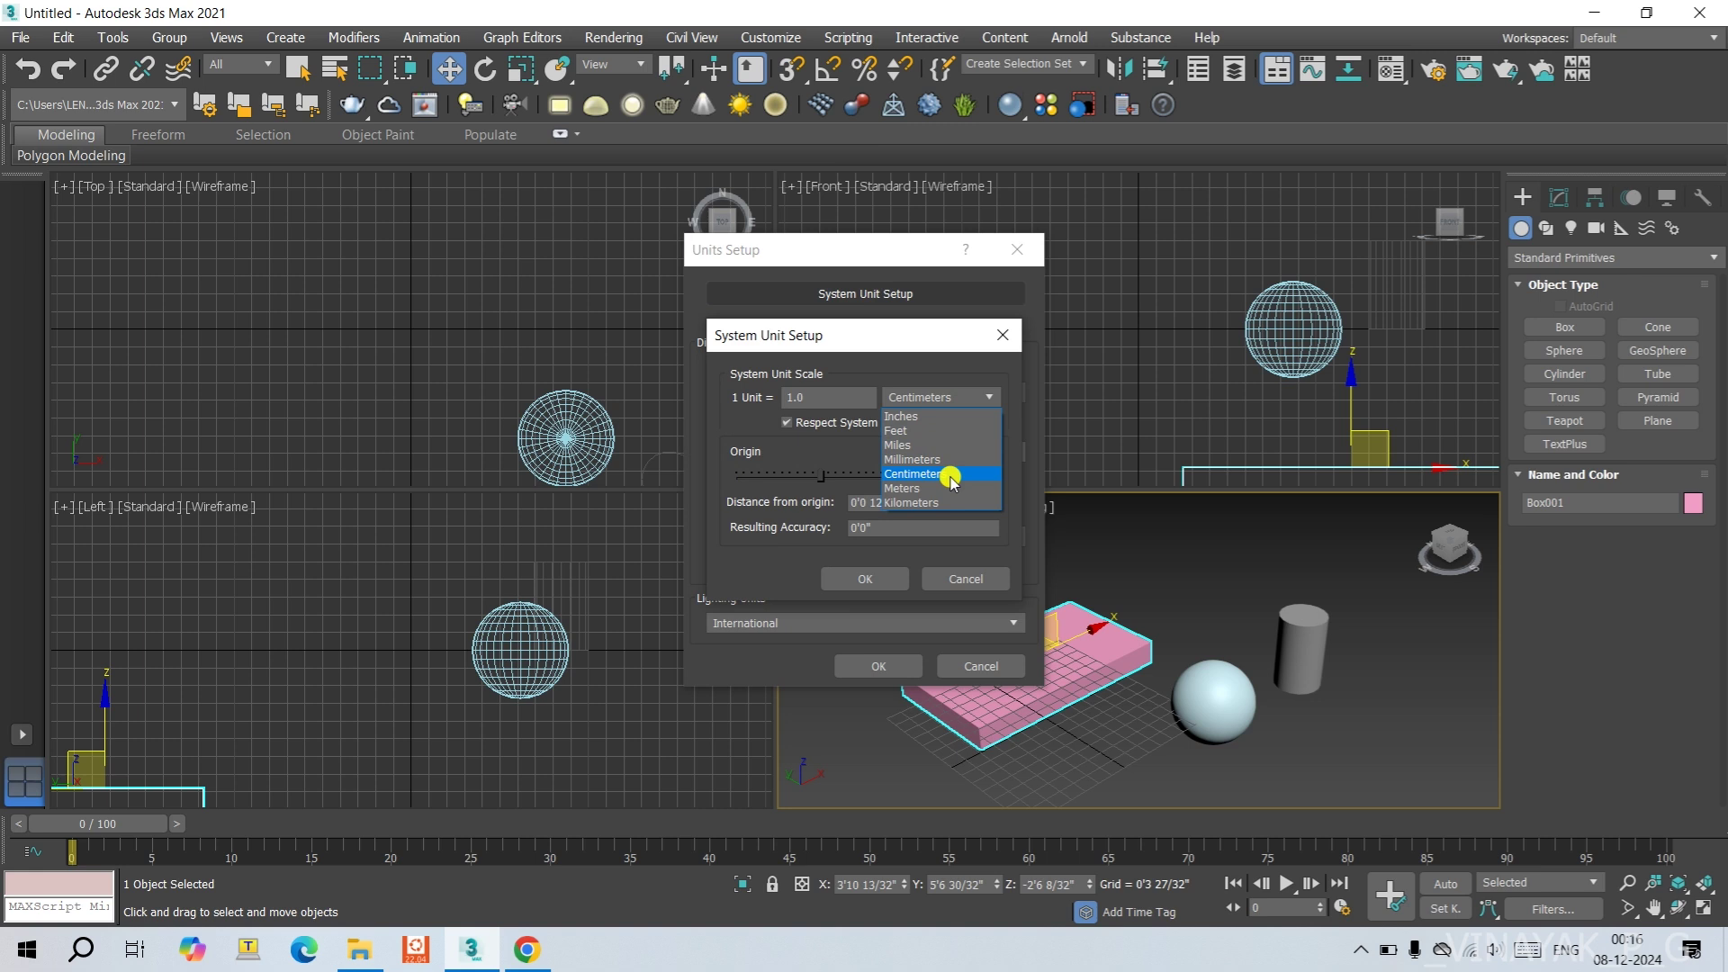
left_click(949, 475)
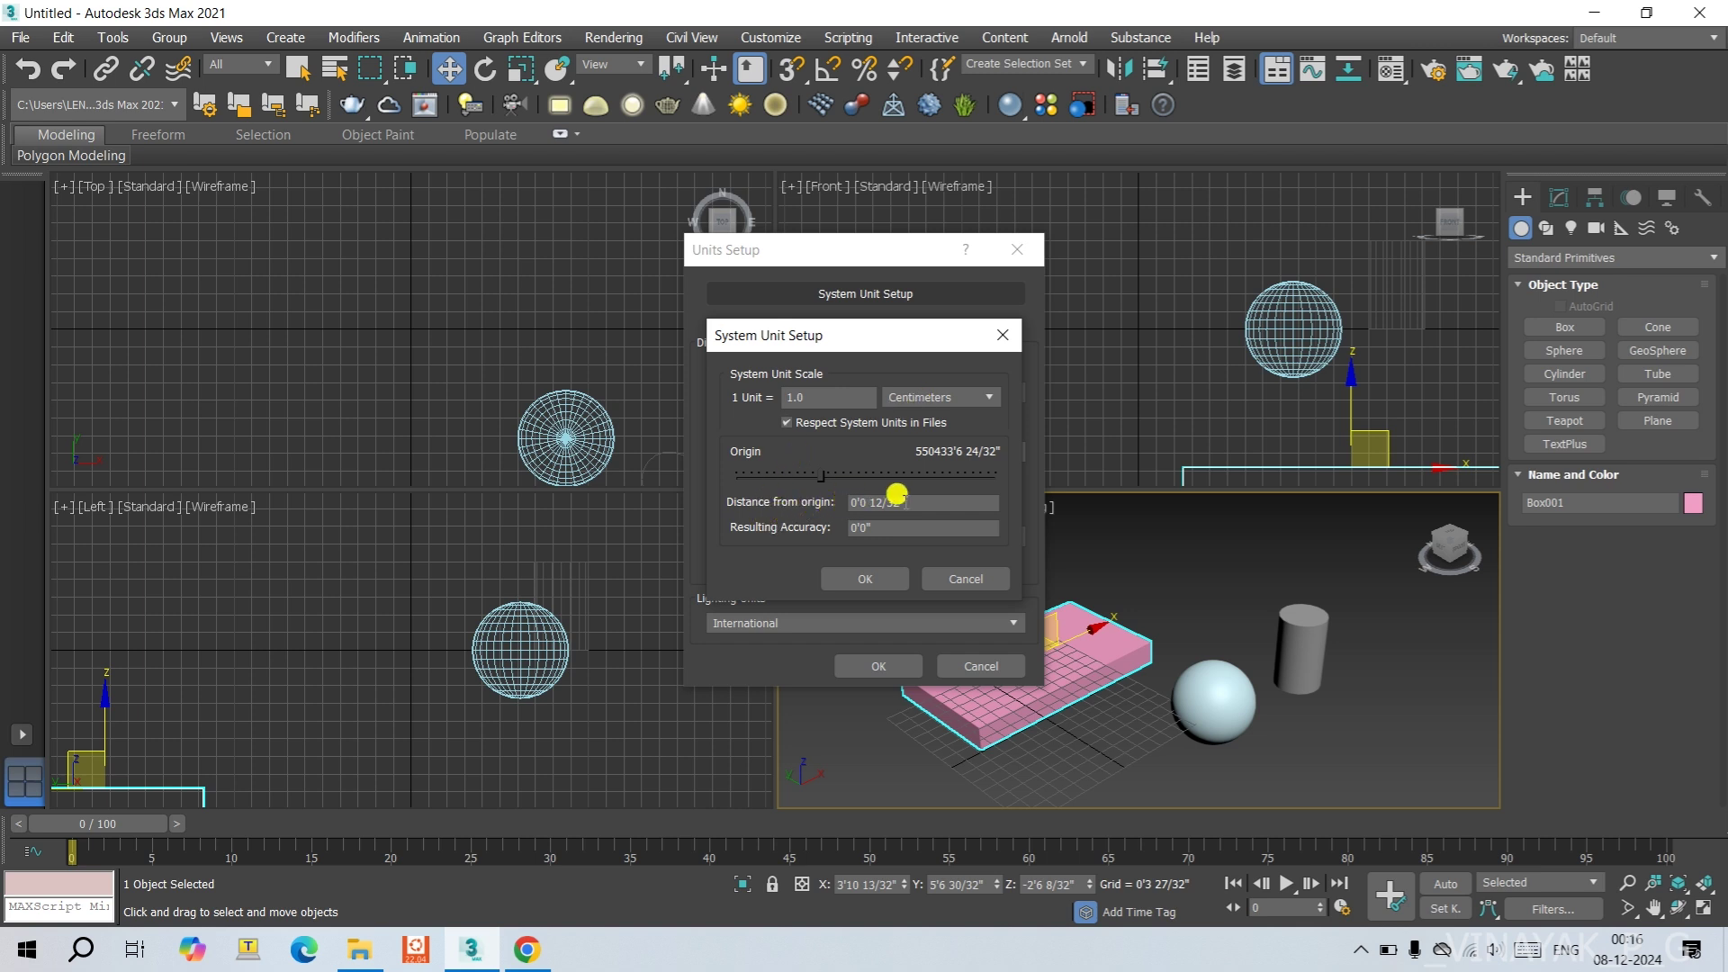
left_click(867, 579)
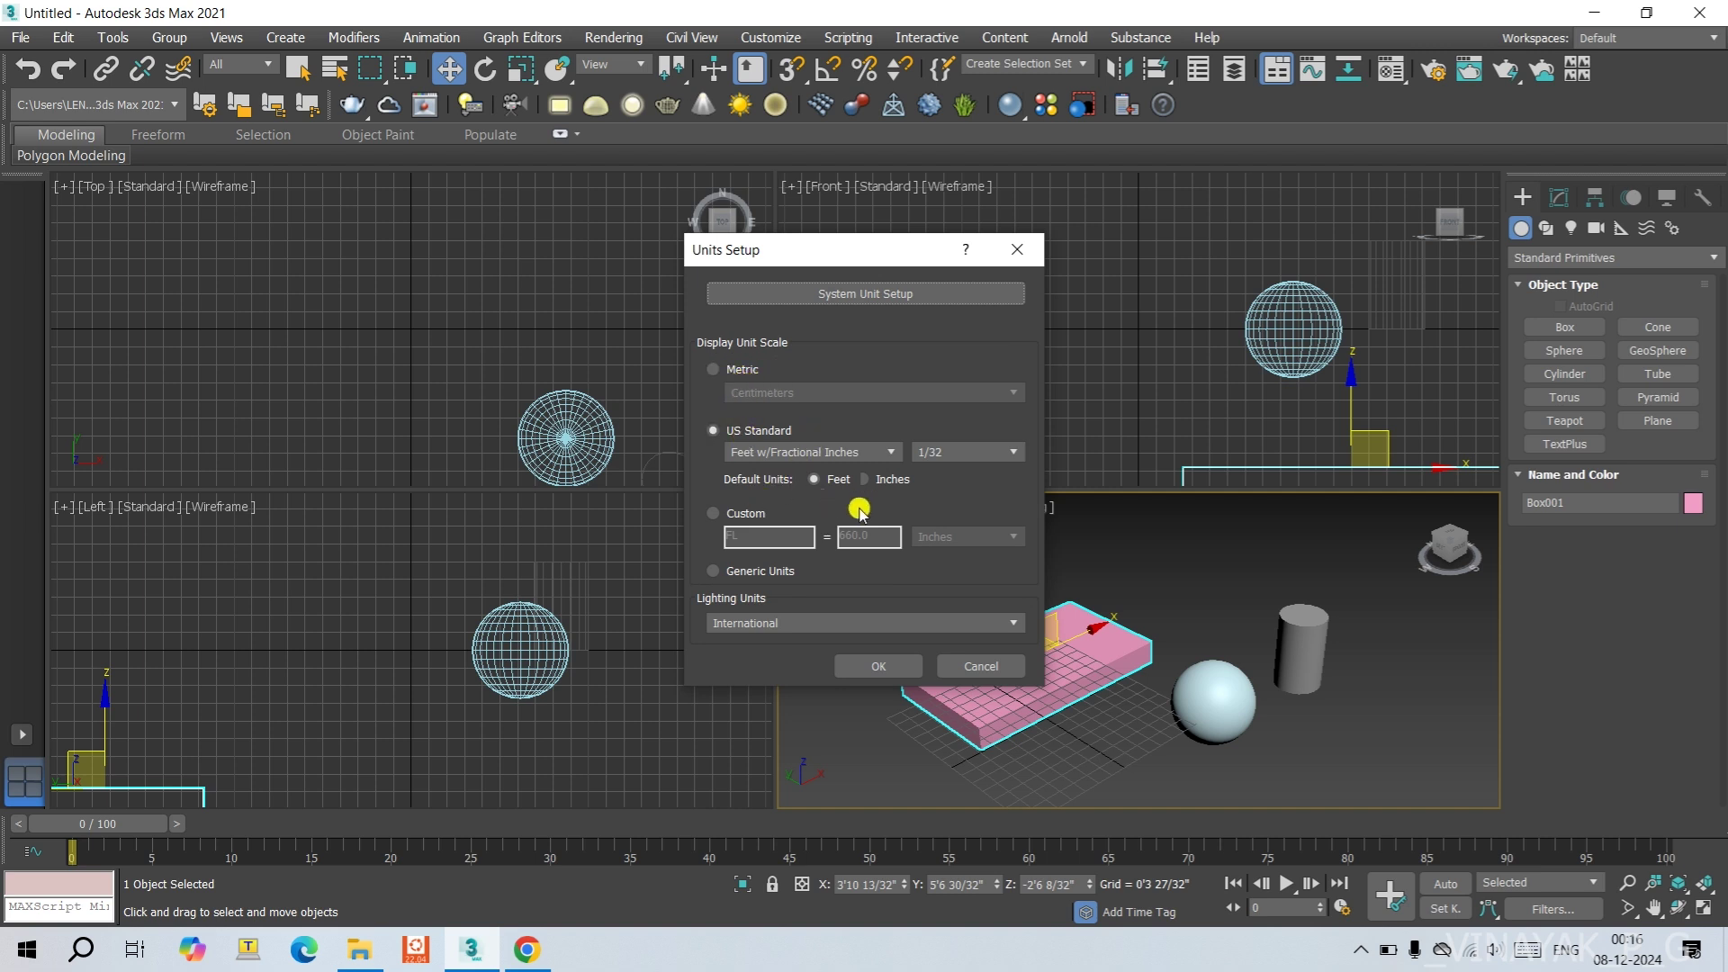
Set the display unit scale to Metric in Centimeters, keeping International lighting units.
left_click(710, 370)
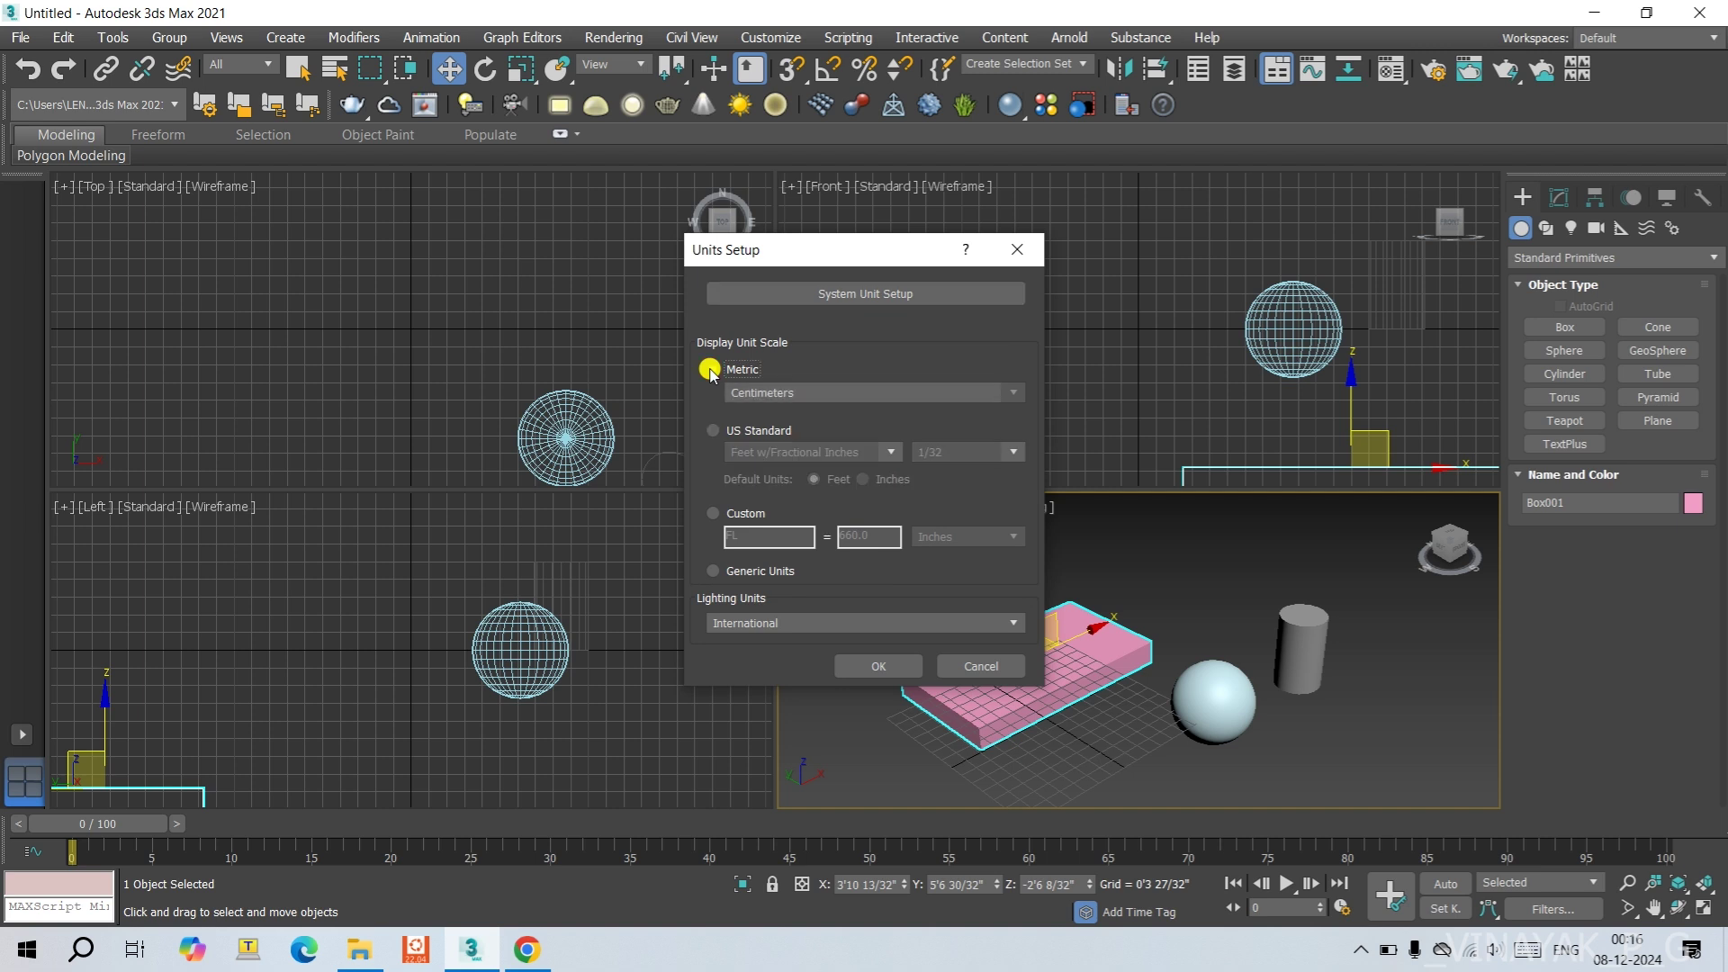
left_click(1002, 394)
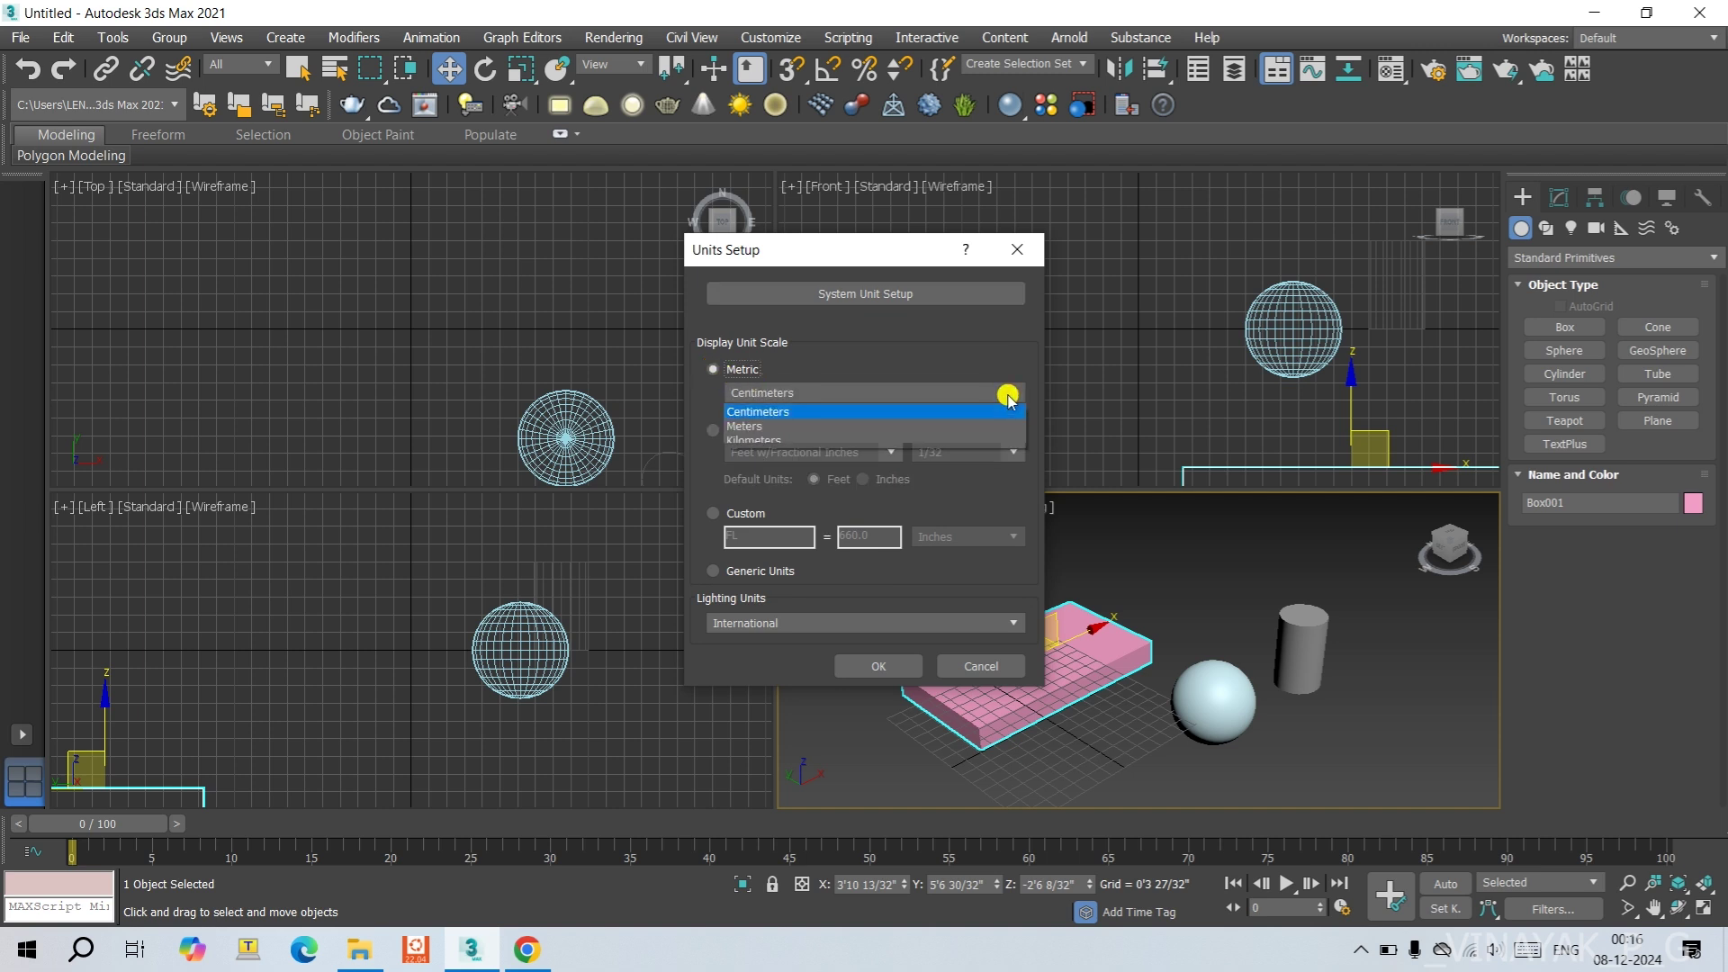
left_click(785, 425)
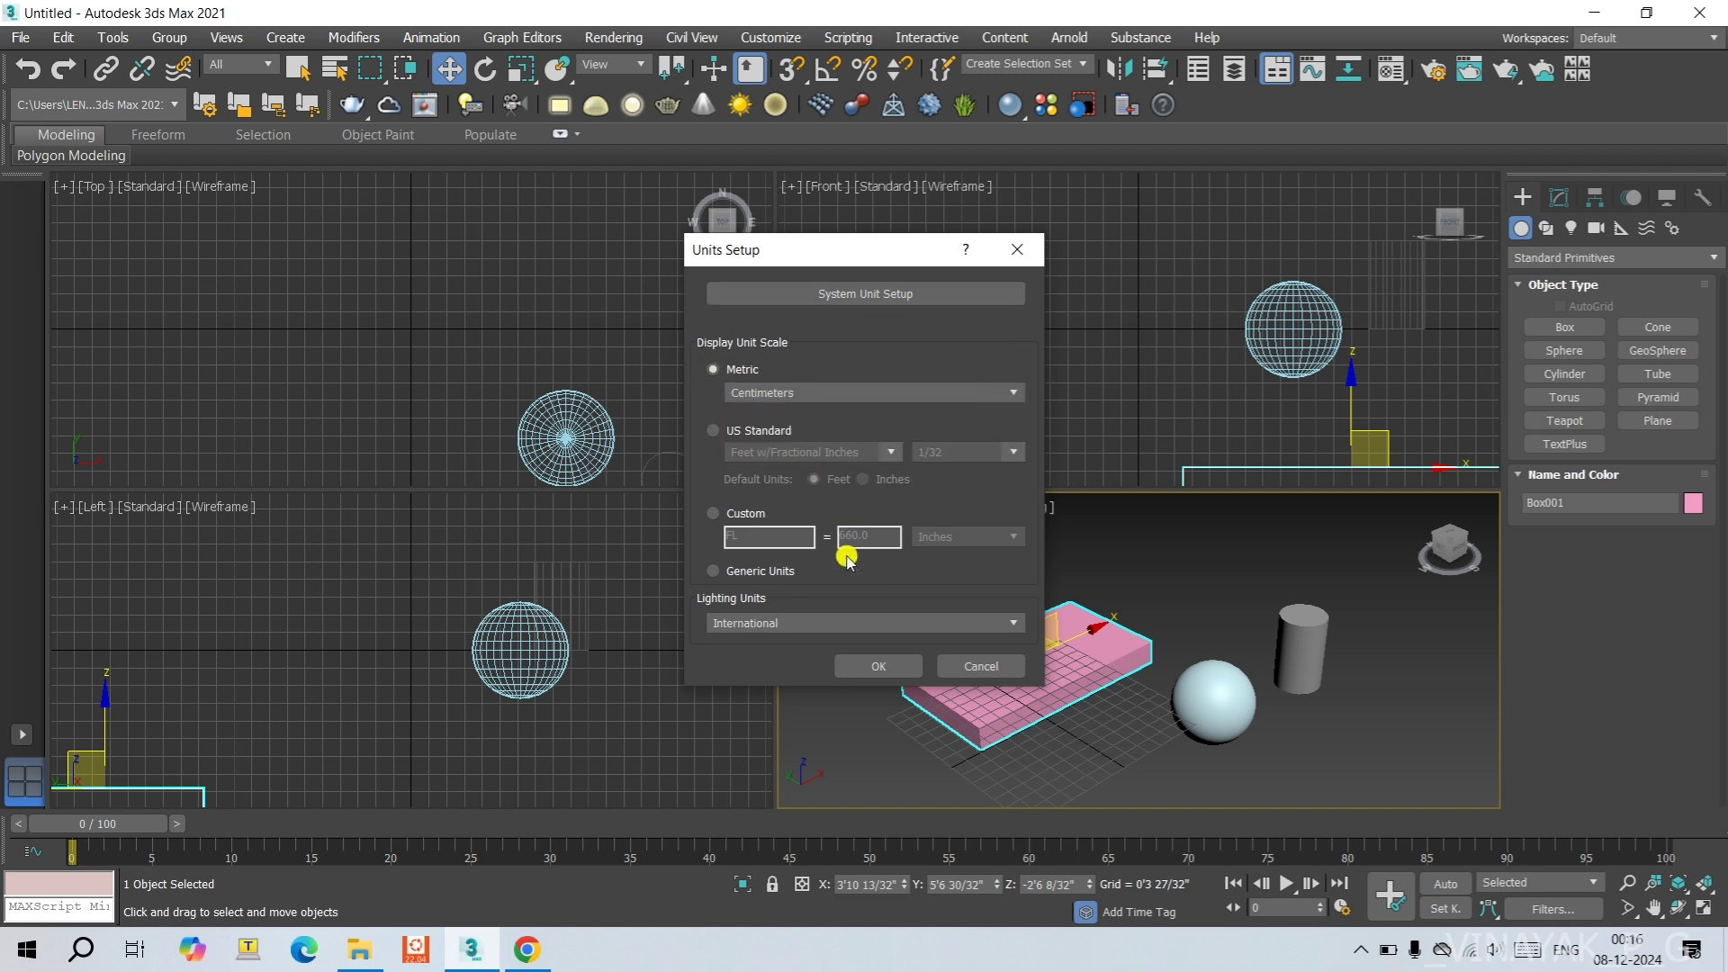
left_click(1011, 623)
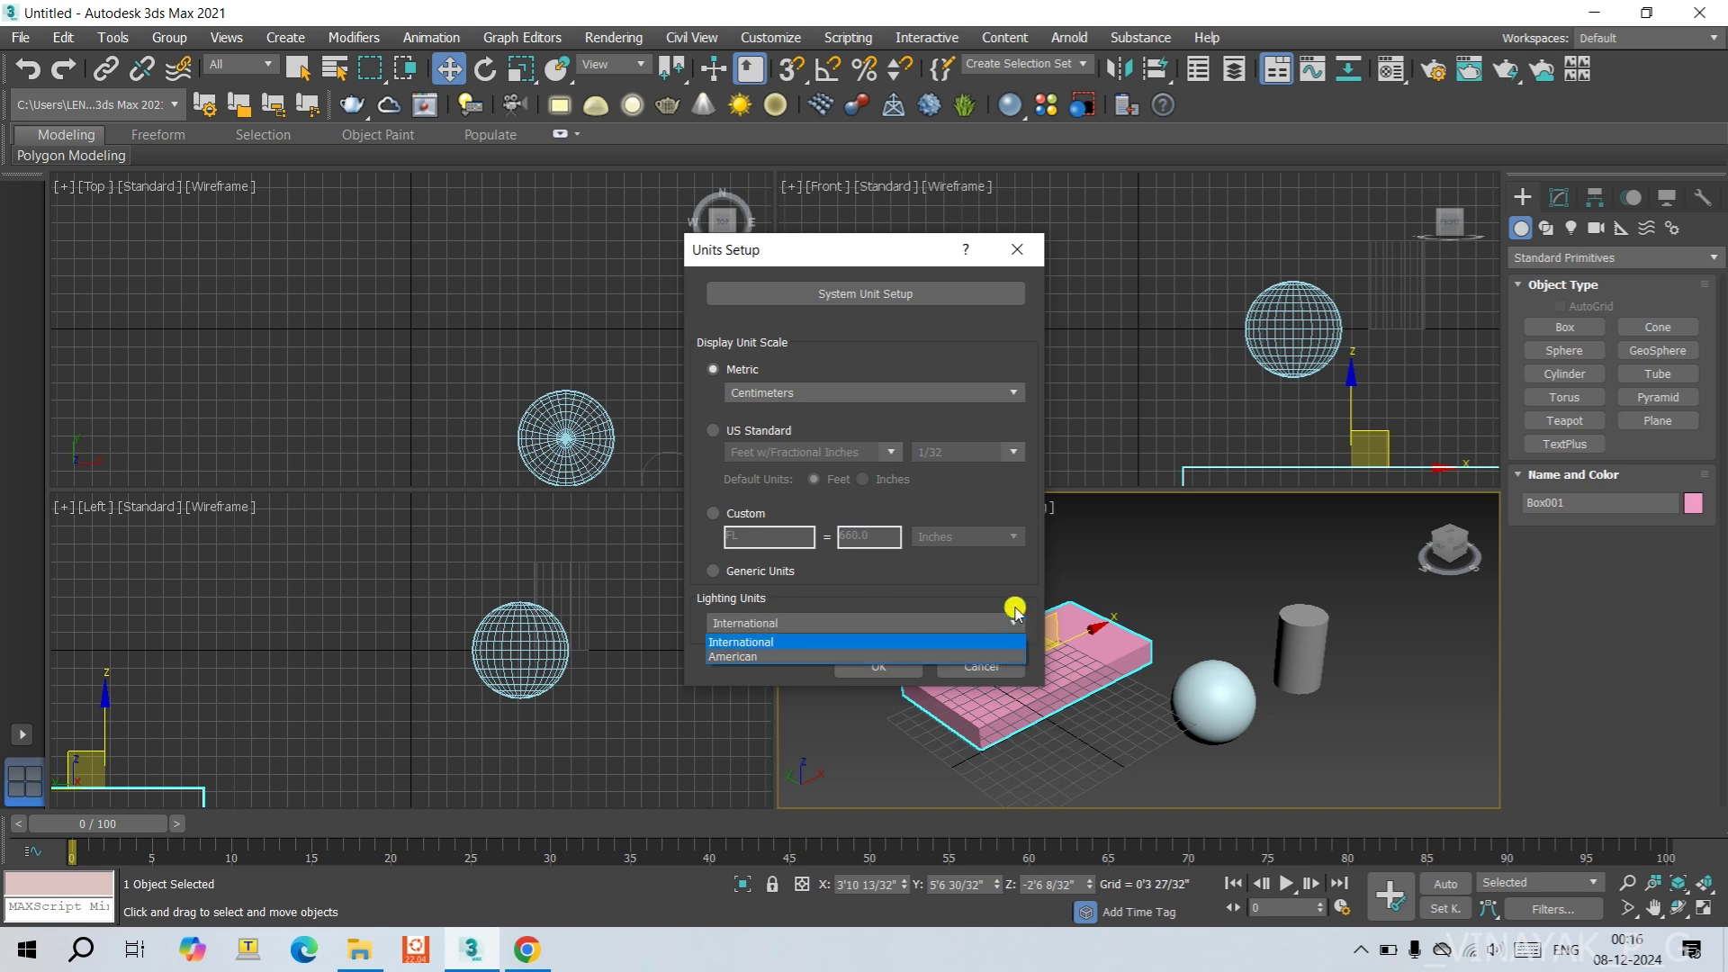
left_click(1013, 614)
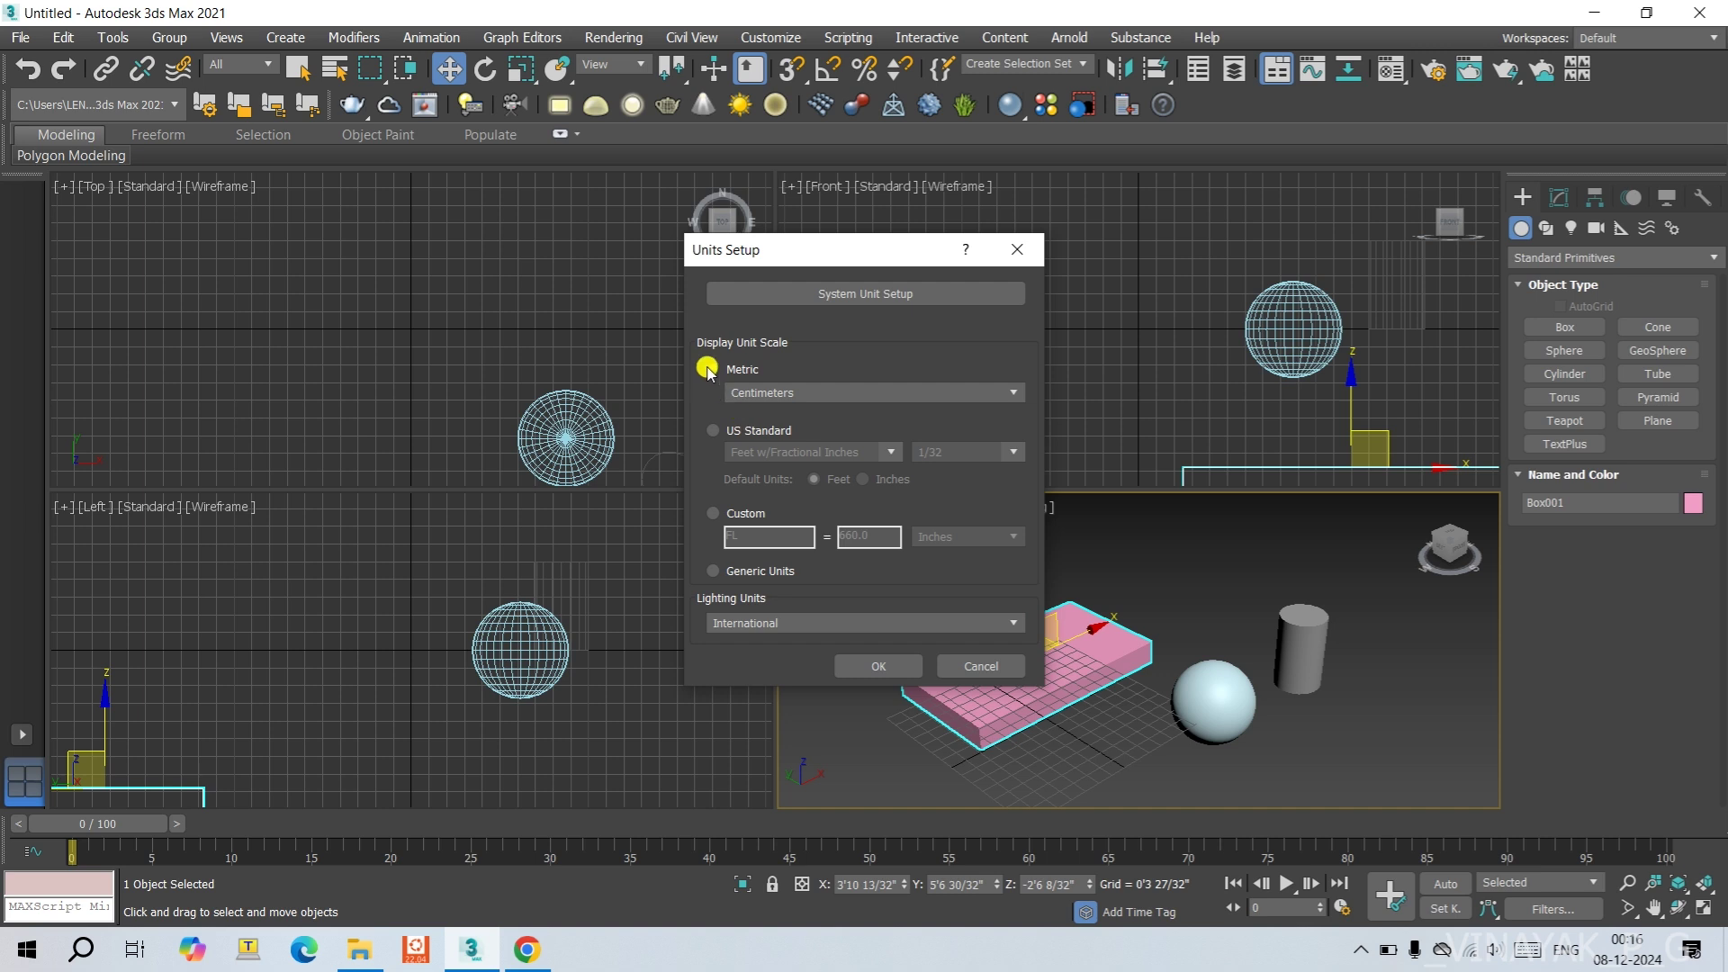
Confirm Centimeters as both the system unit and the metric display unit, and apply the units setup.
left_click(918, 295)
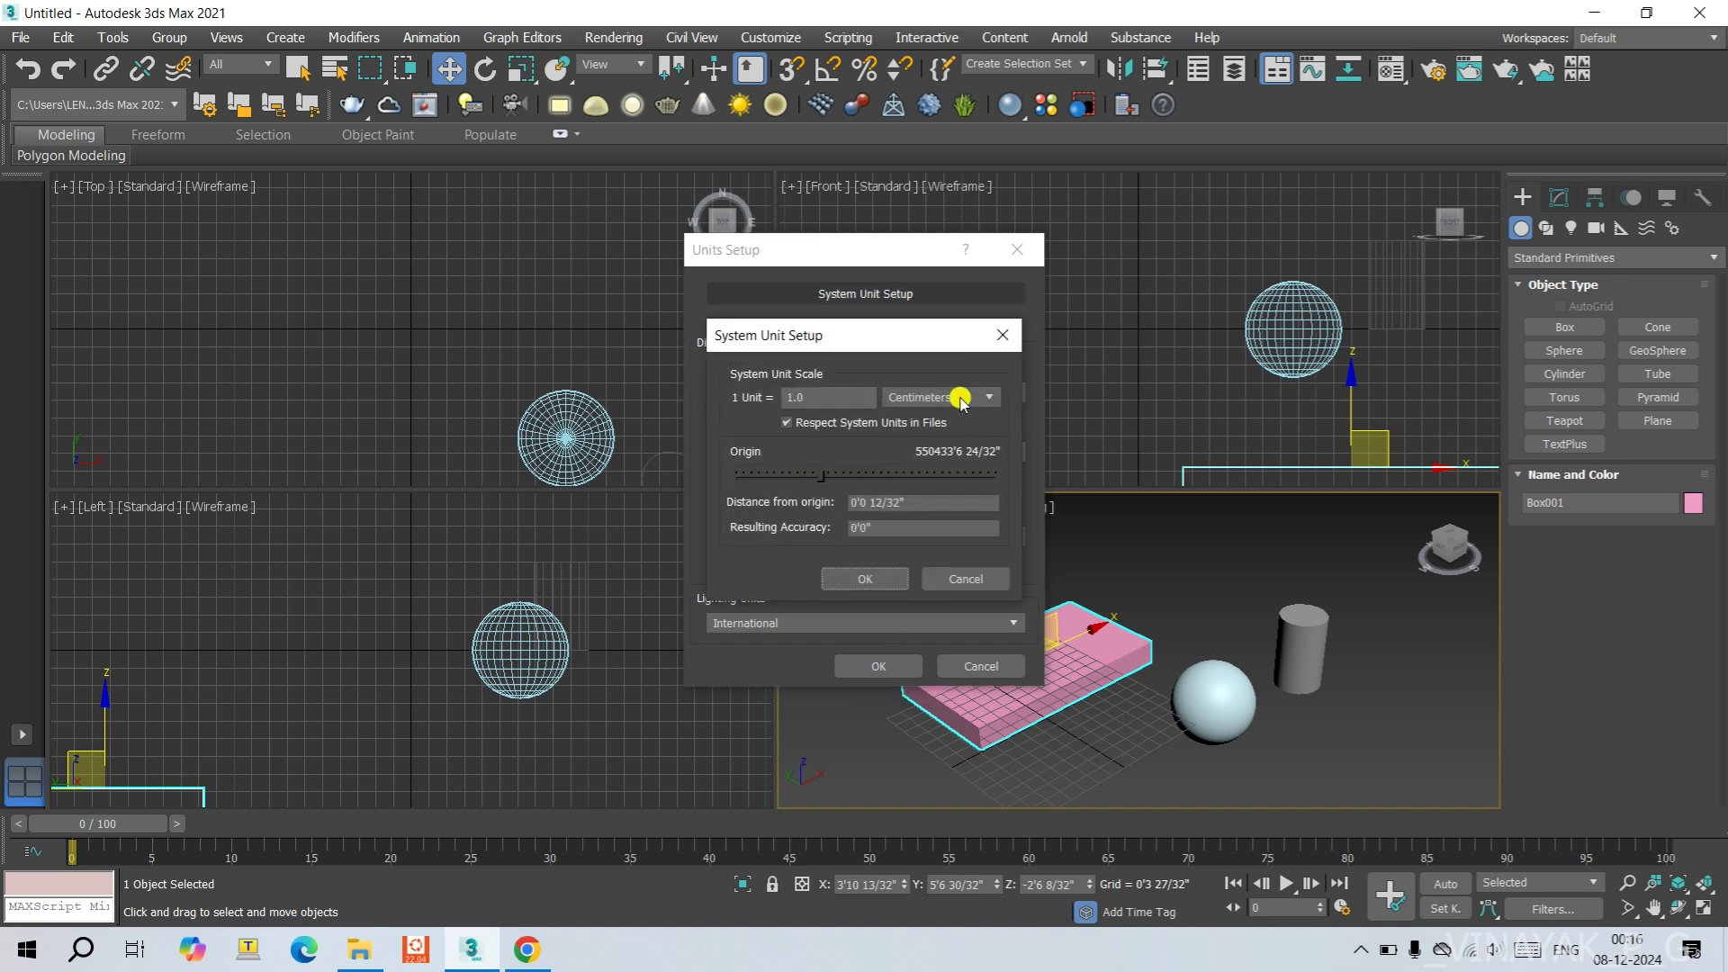
left_click(880, 578)
left_click(1012, 396)
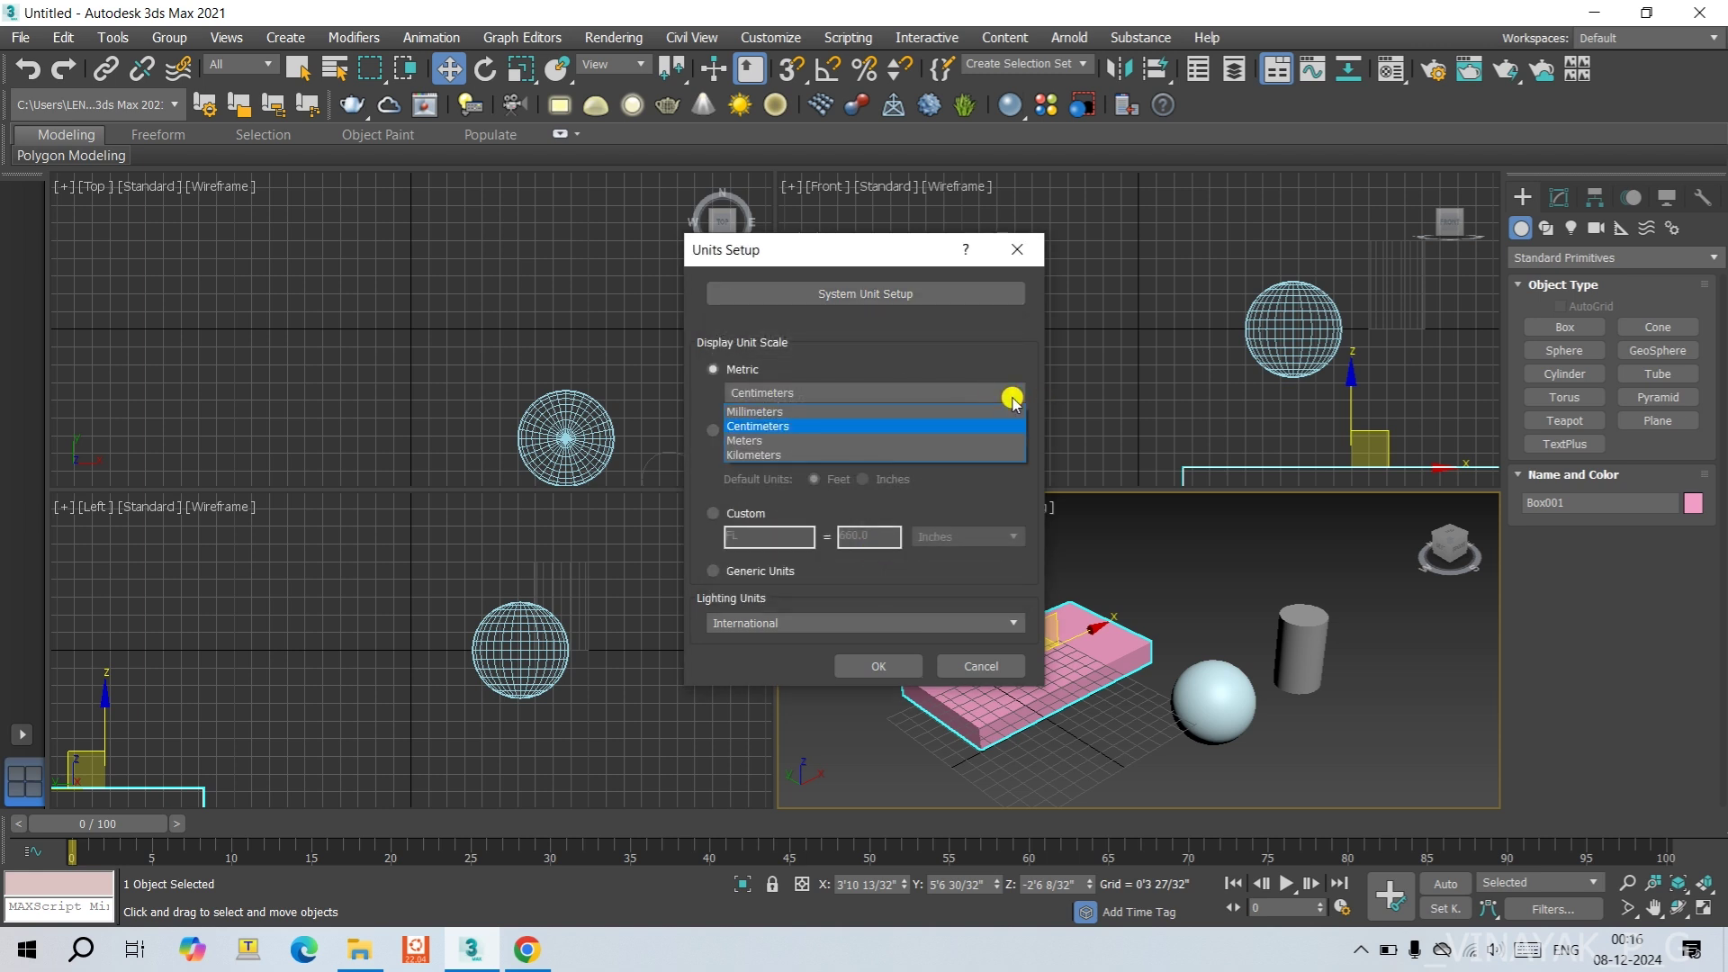
left_click(1012, 398)
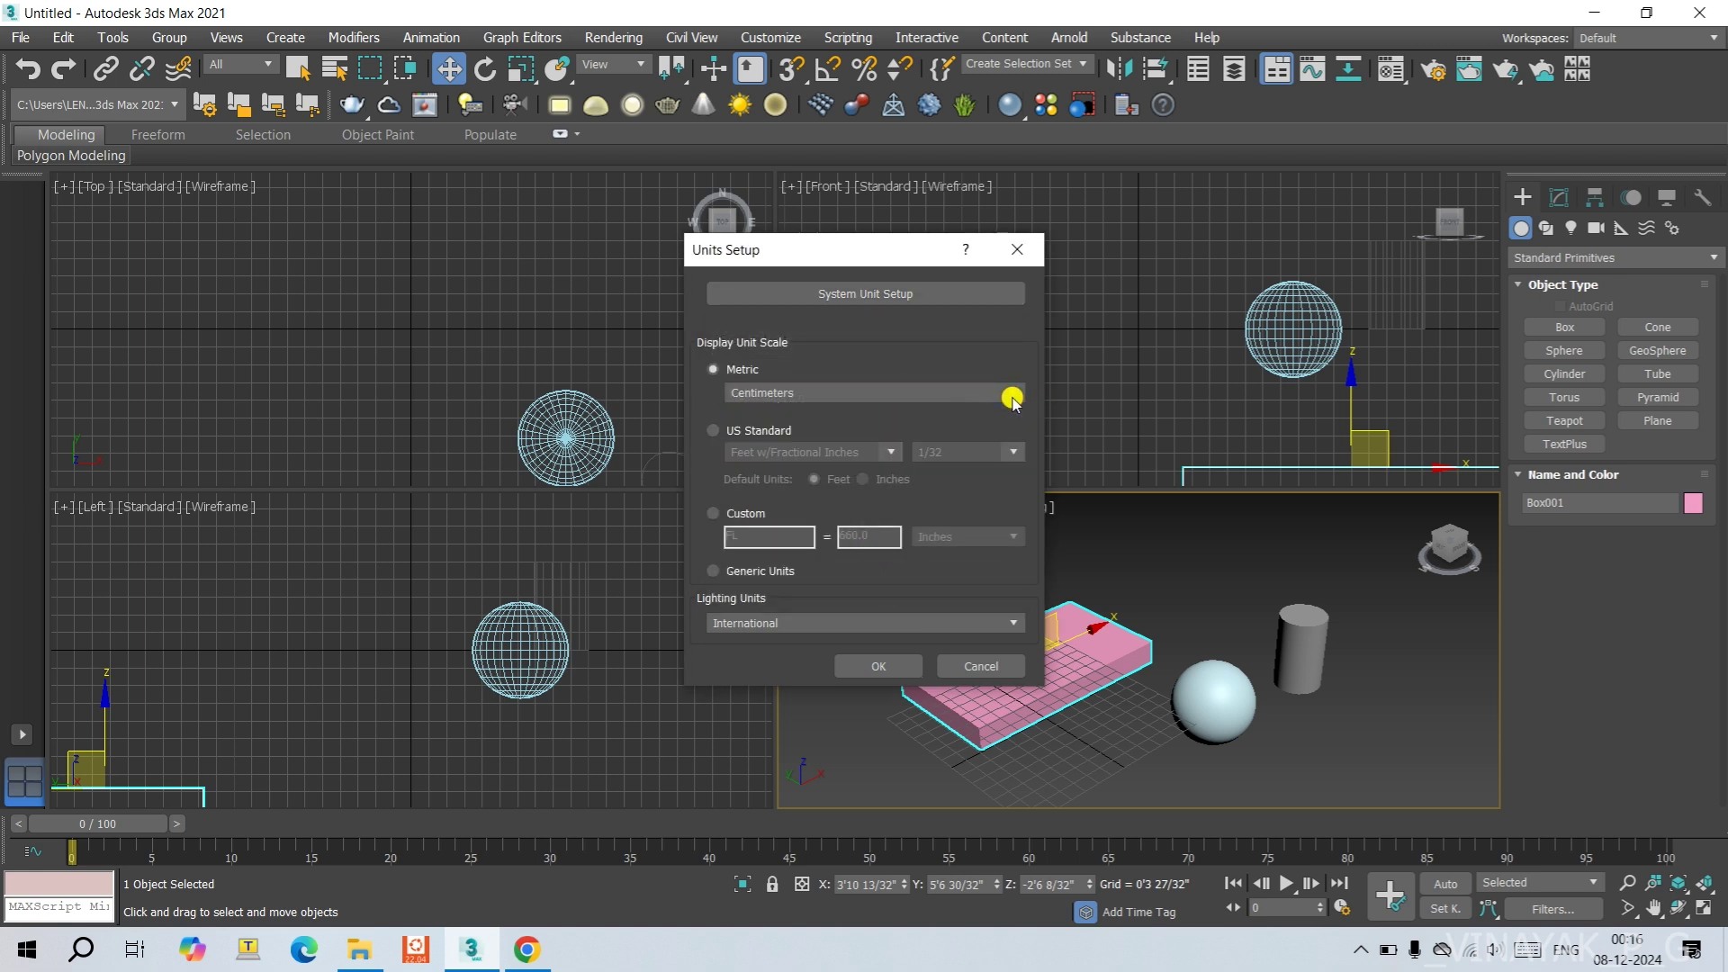
left_click(880, 666)
Enable converting local file paths to relative in the file handling preferences.
left_click(775, 38)
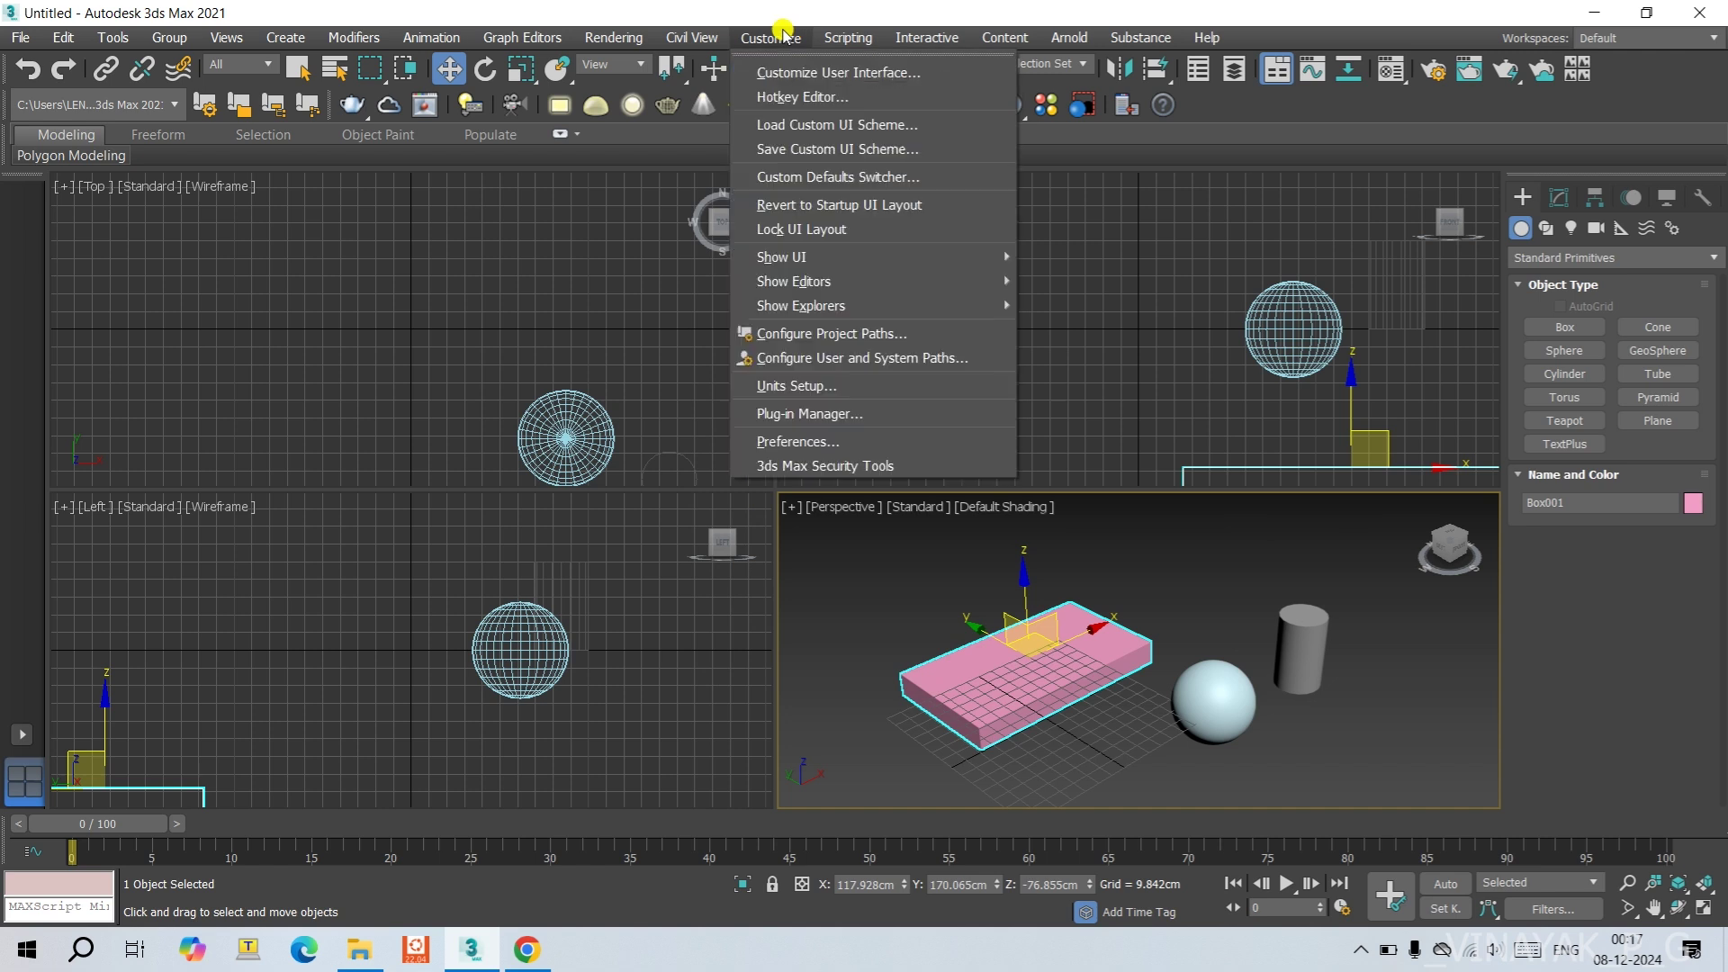
left_click(821, 441)
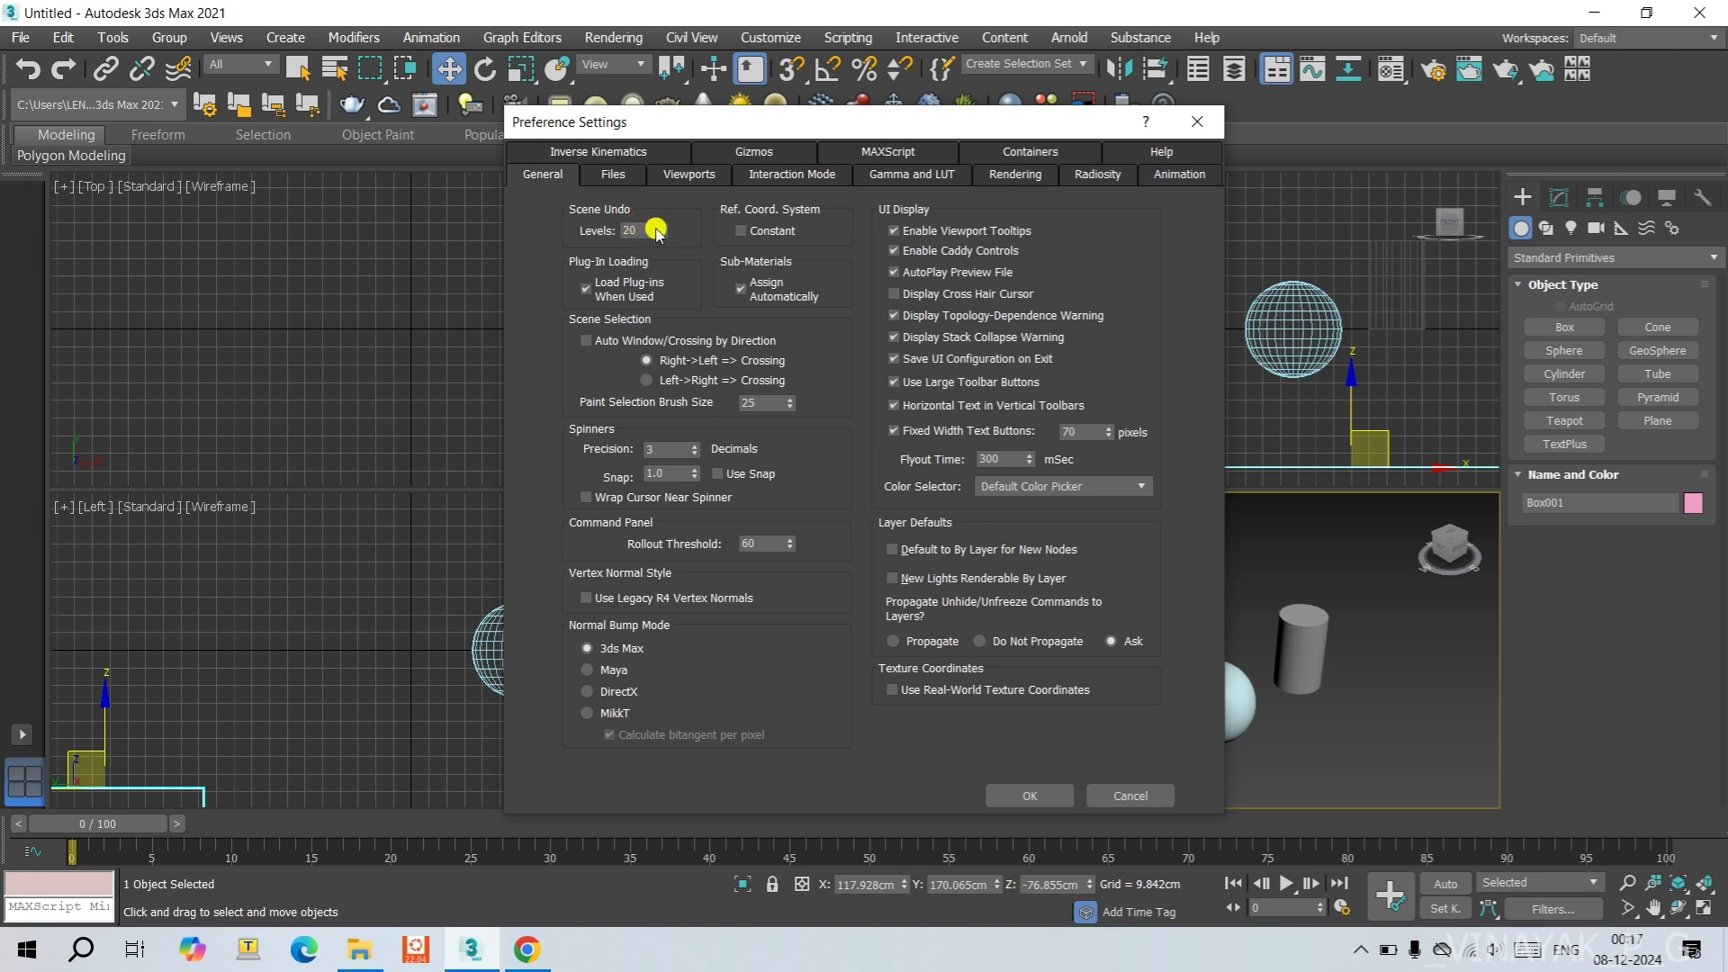
double_click(631, 230)
left_click_drag(641, 219, 608, 219)
left_click(612, 176)
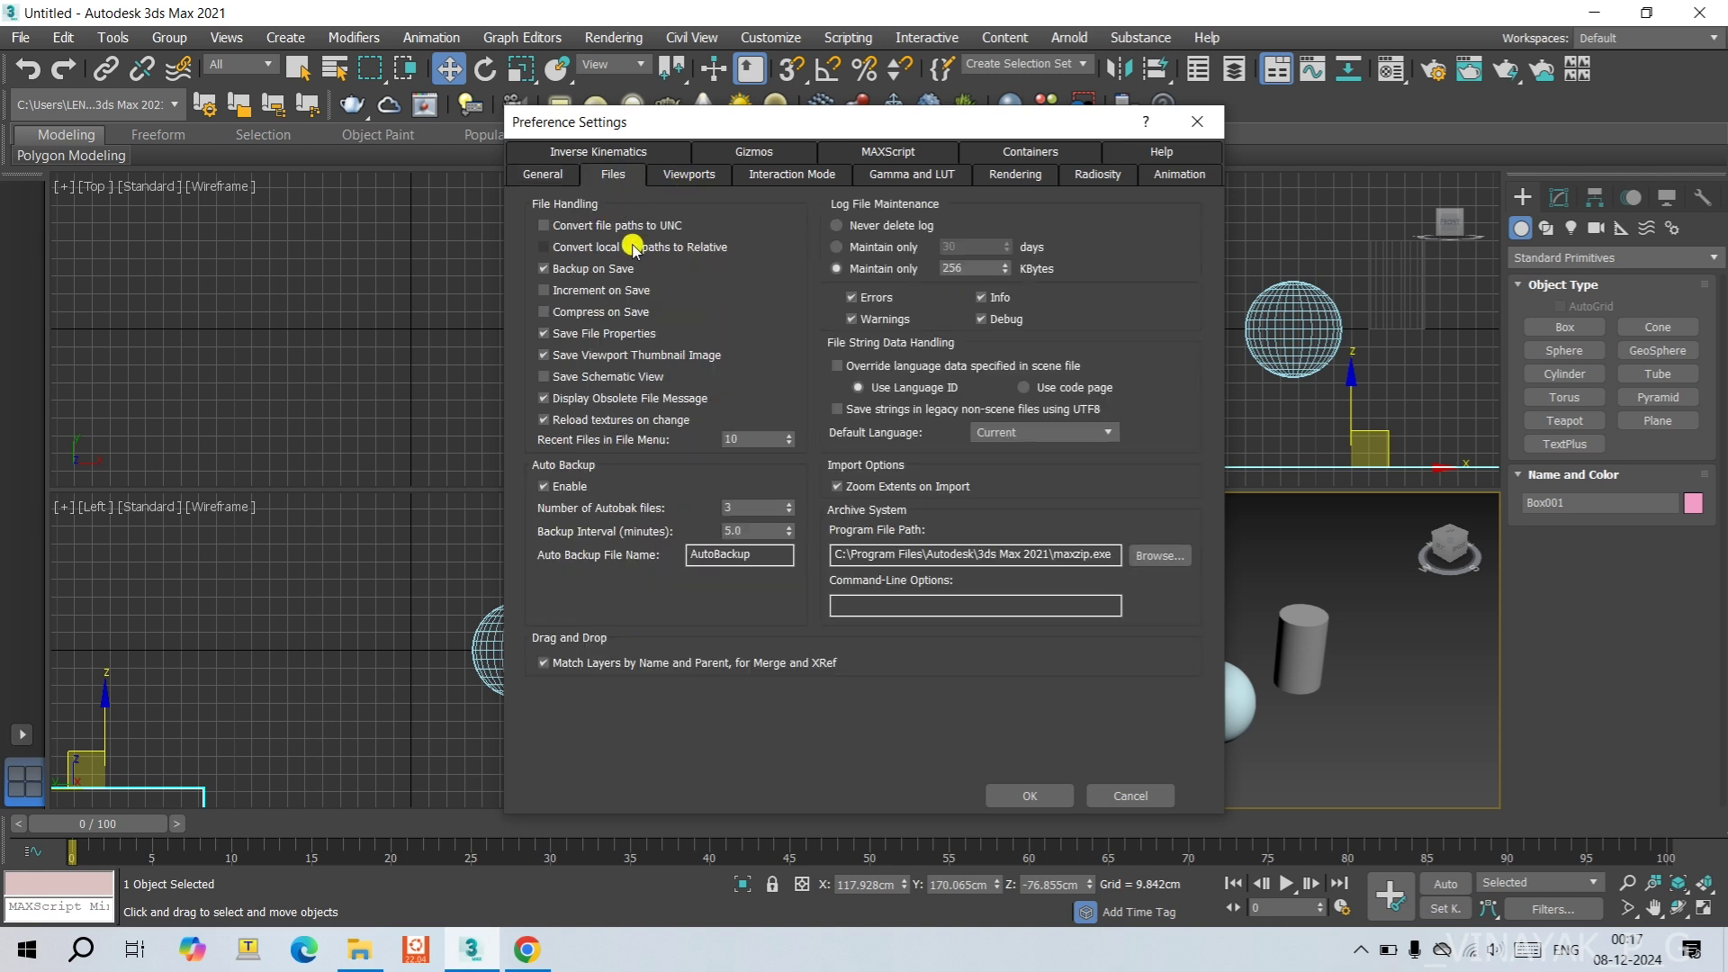
left_click(543, 246)
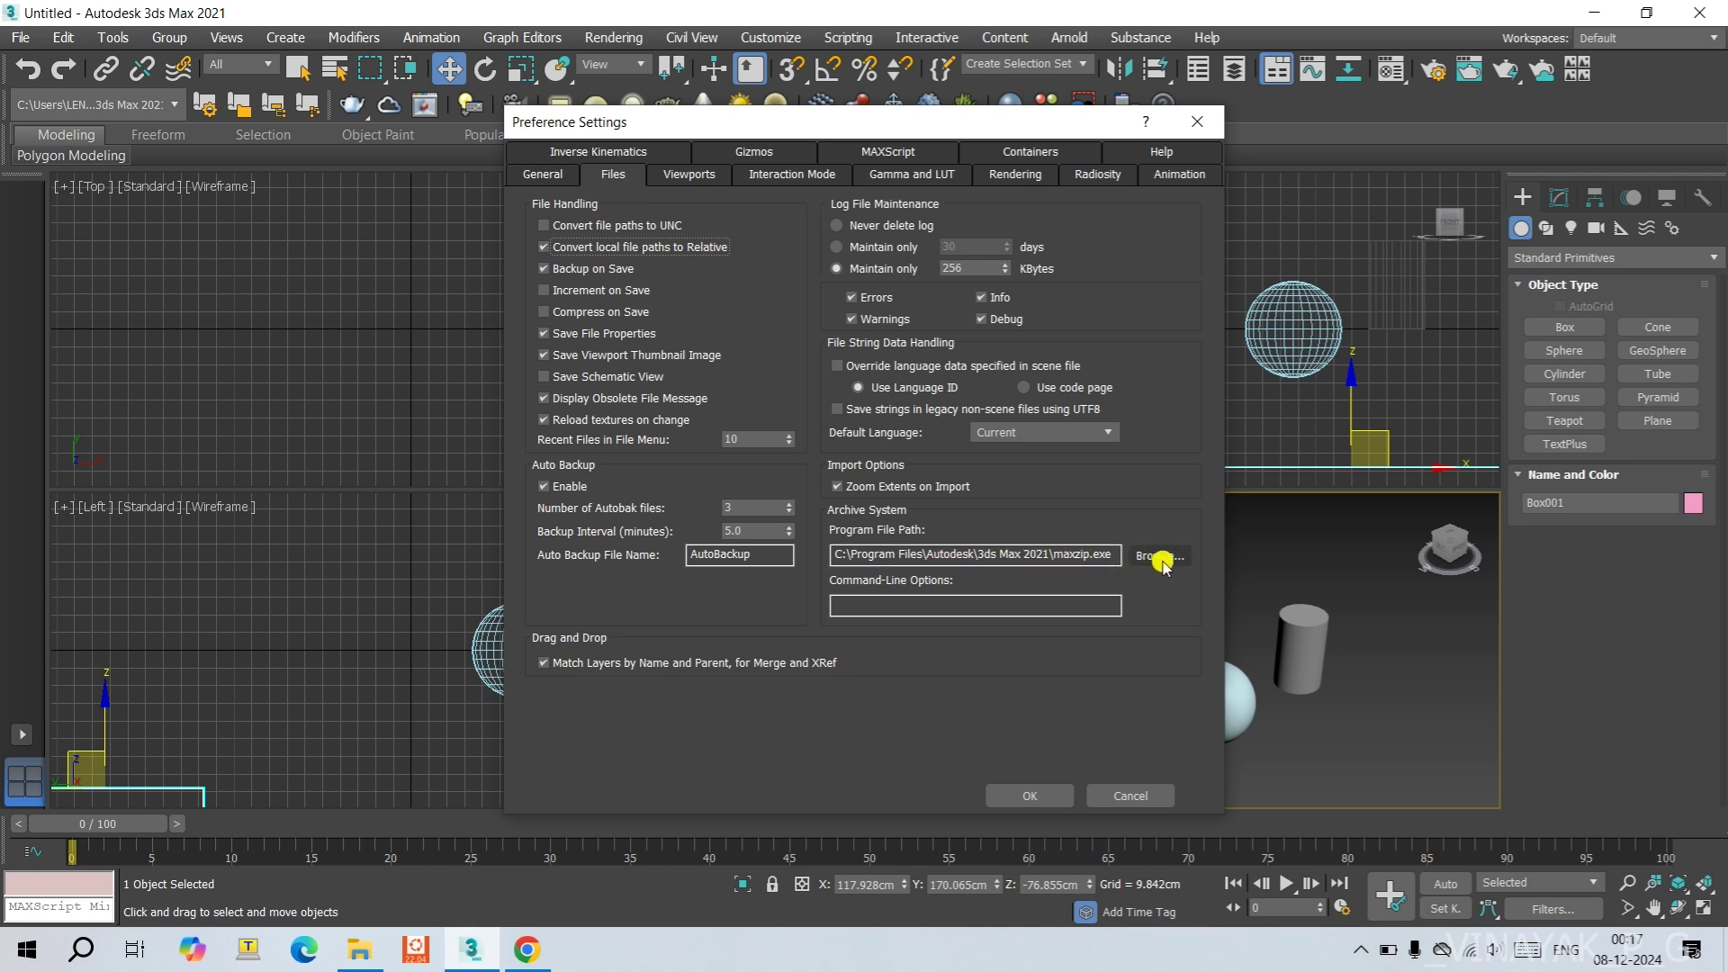
Turn off the transform gizmos in the gizmo preferences and apply the preferences.
left_click(755, 153)
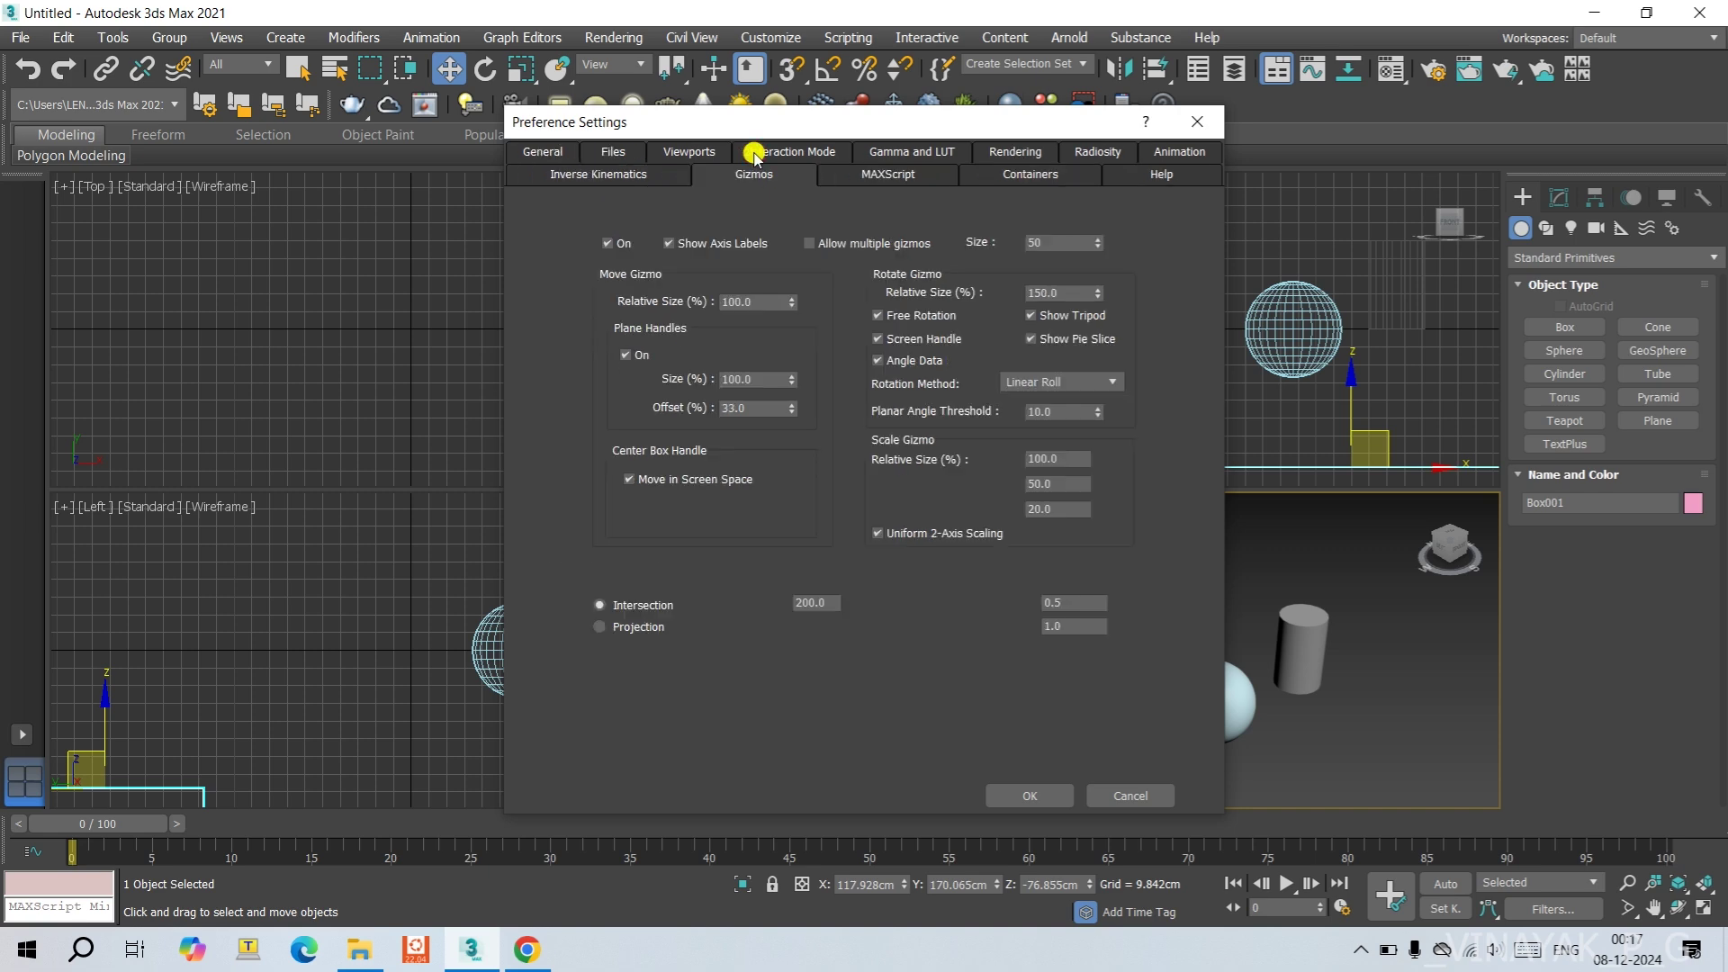
left_click_drag(980, 120, 561, 158)
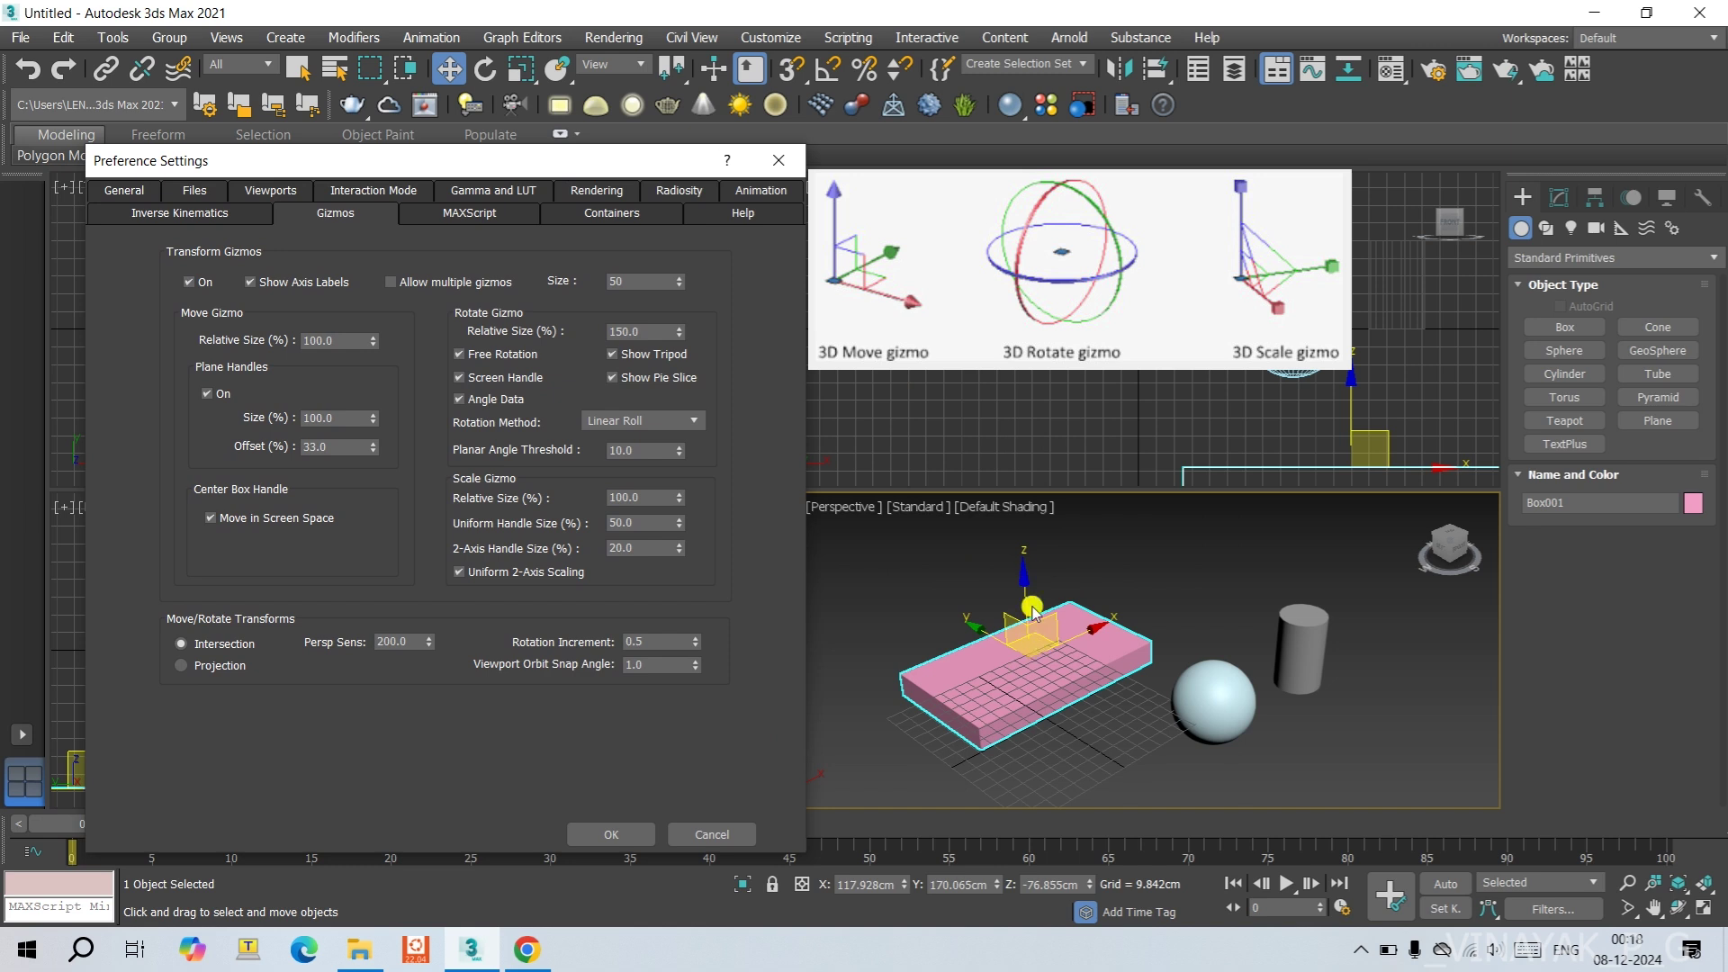
left_click(190, 283)
left_click(634, 833)
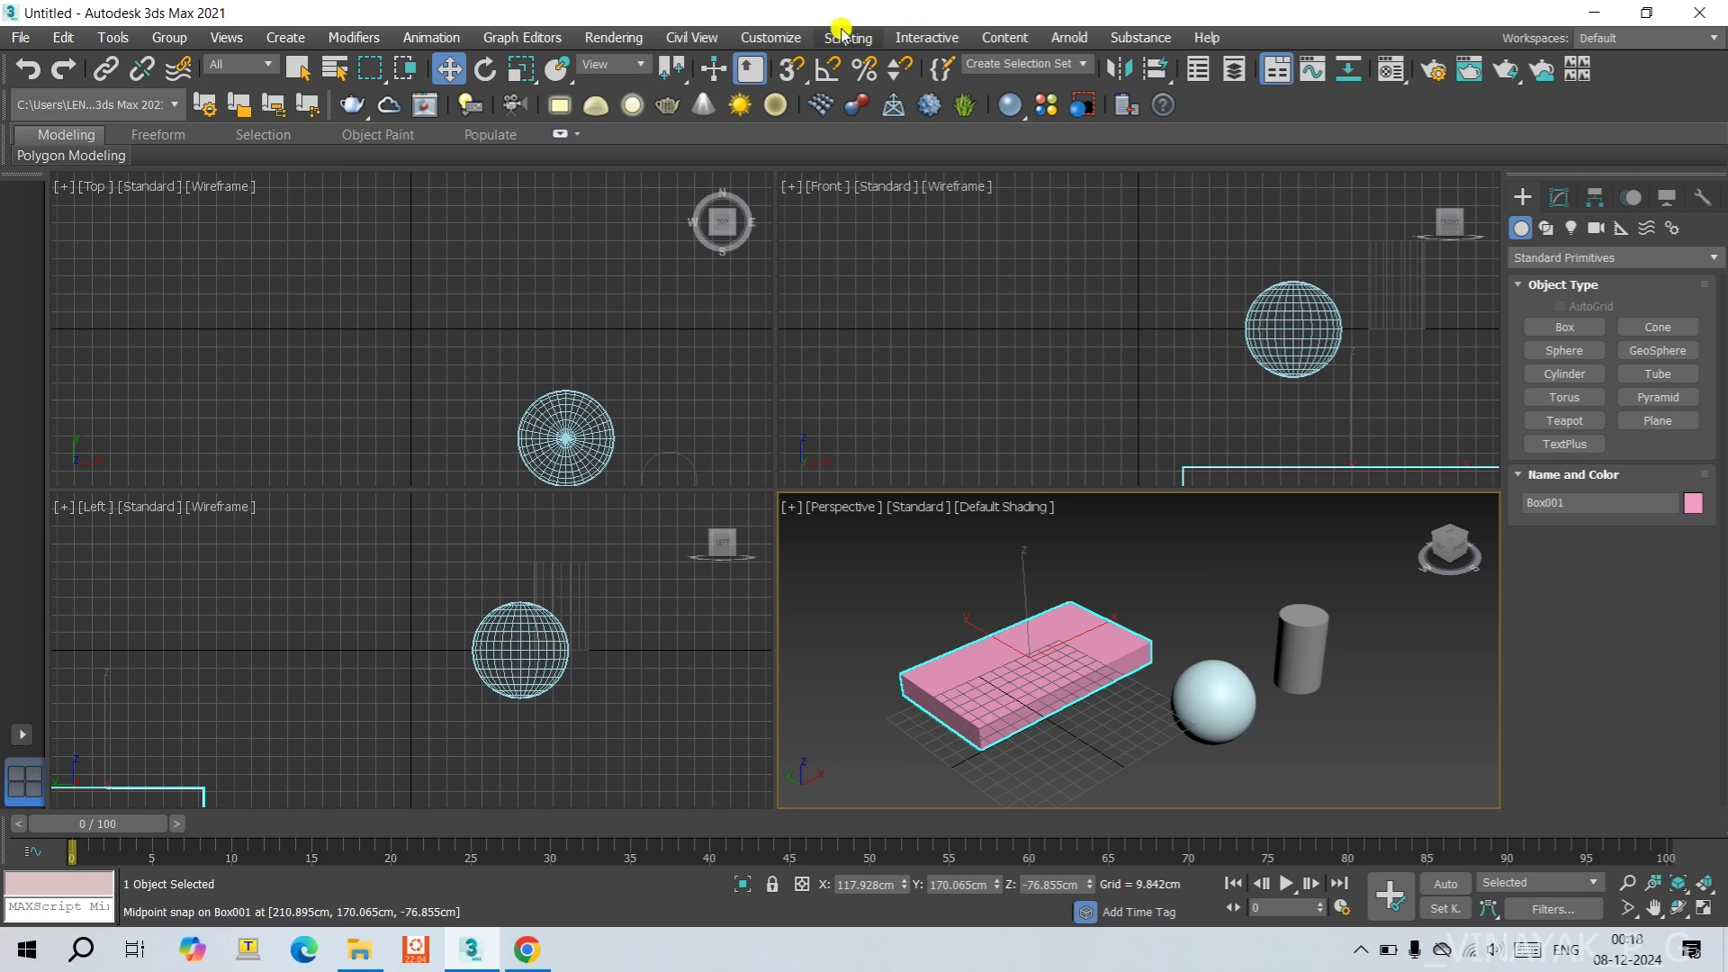
Turn off Show Axis Labels in the gizmo preferences, apply the change, and deselect the pink box.
left_click(767, 36)
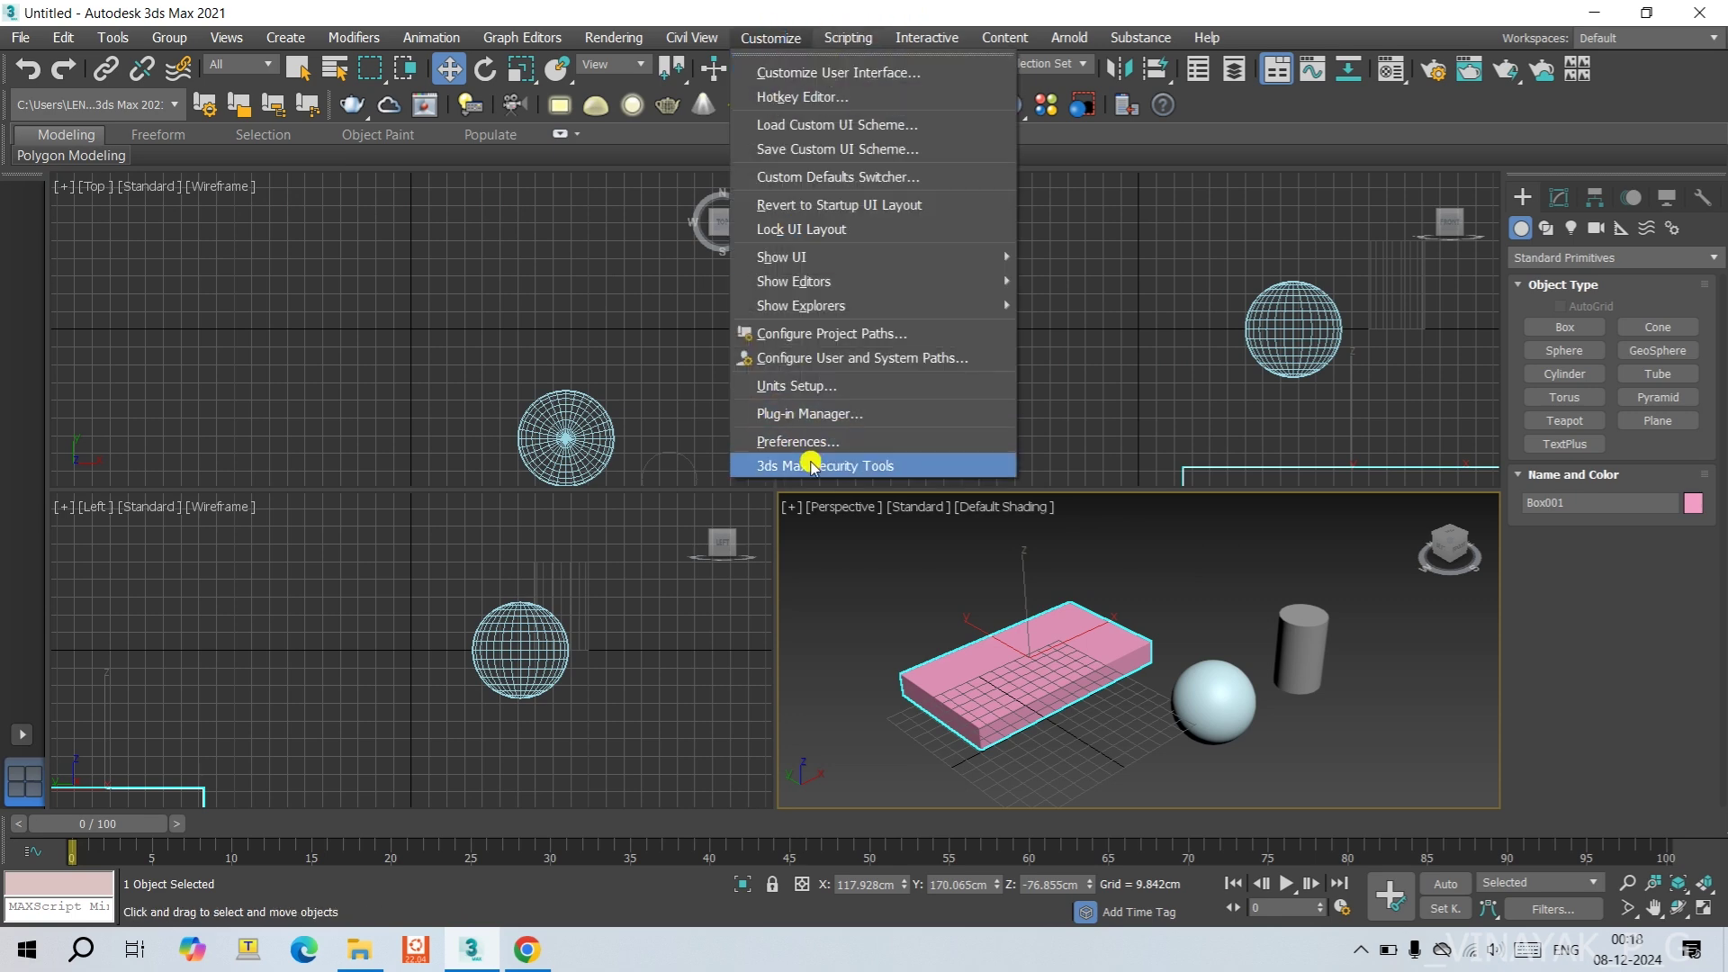
left_click(800, 440)
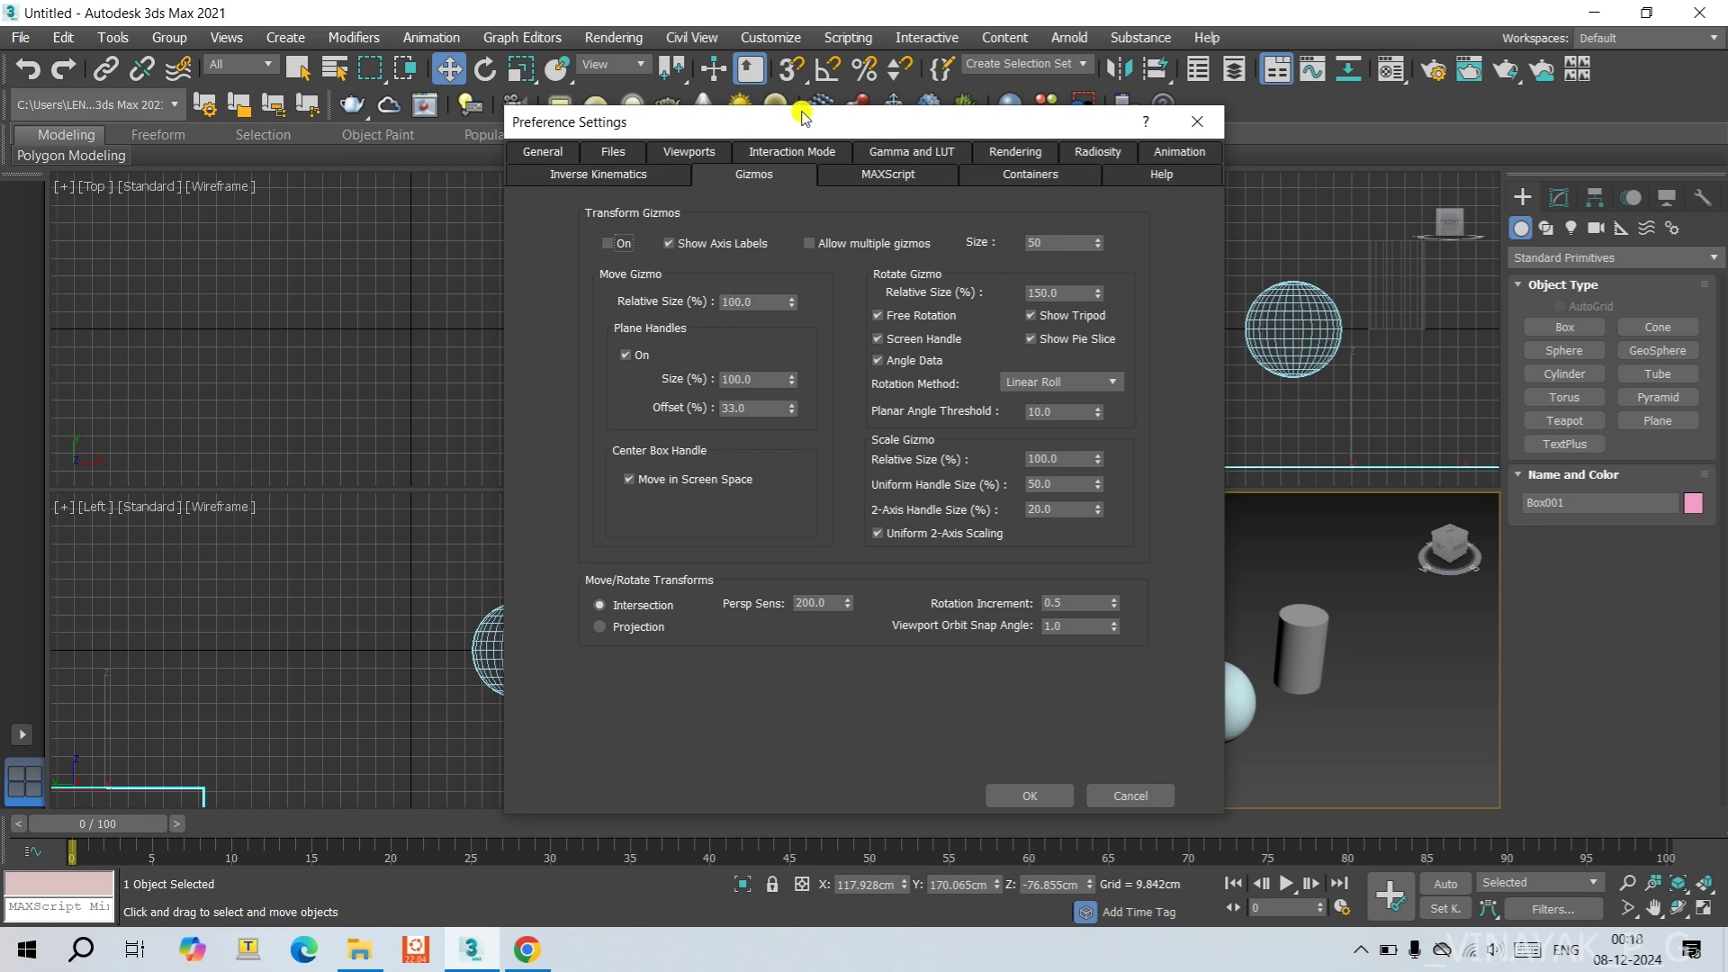
left_click_drag(803, 117, 530, 128)
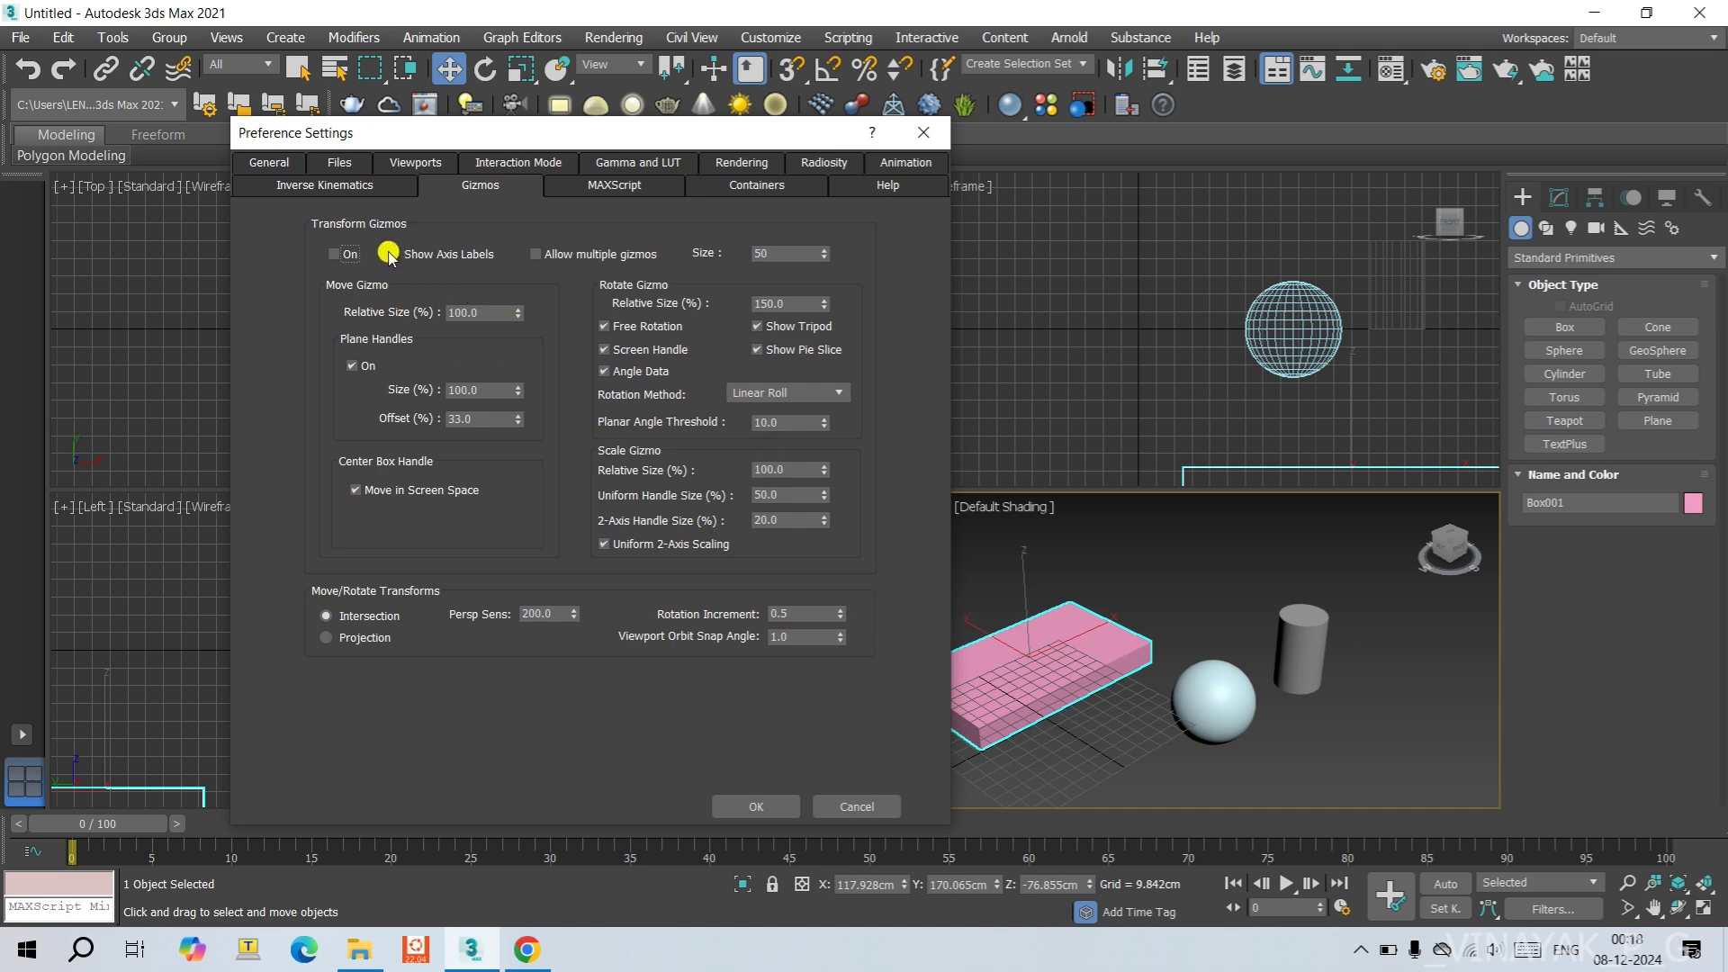
left_click(767, 804)
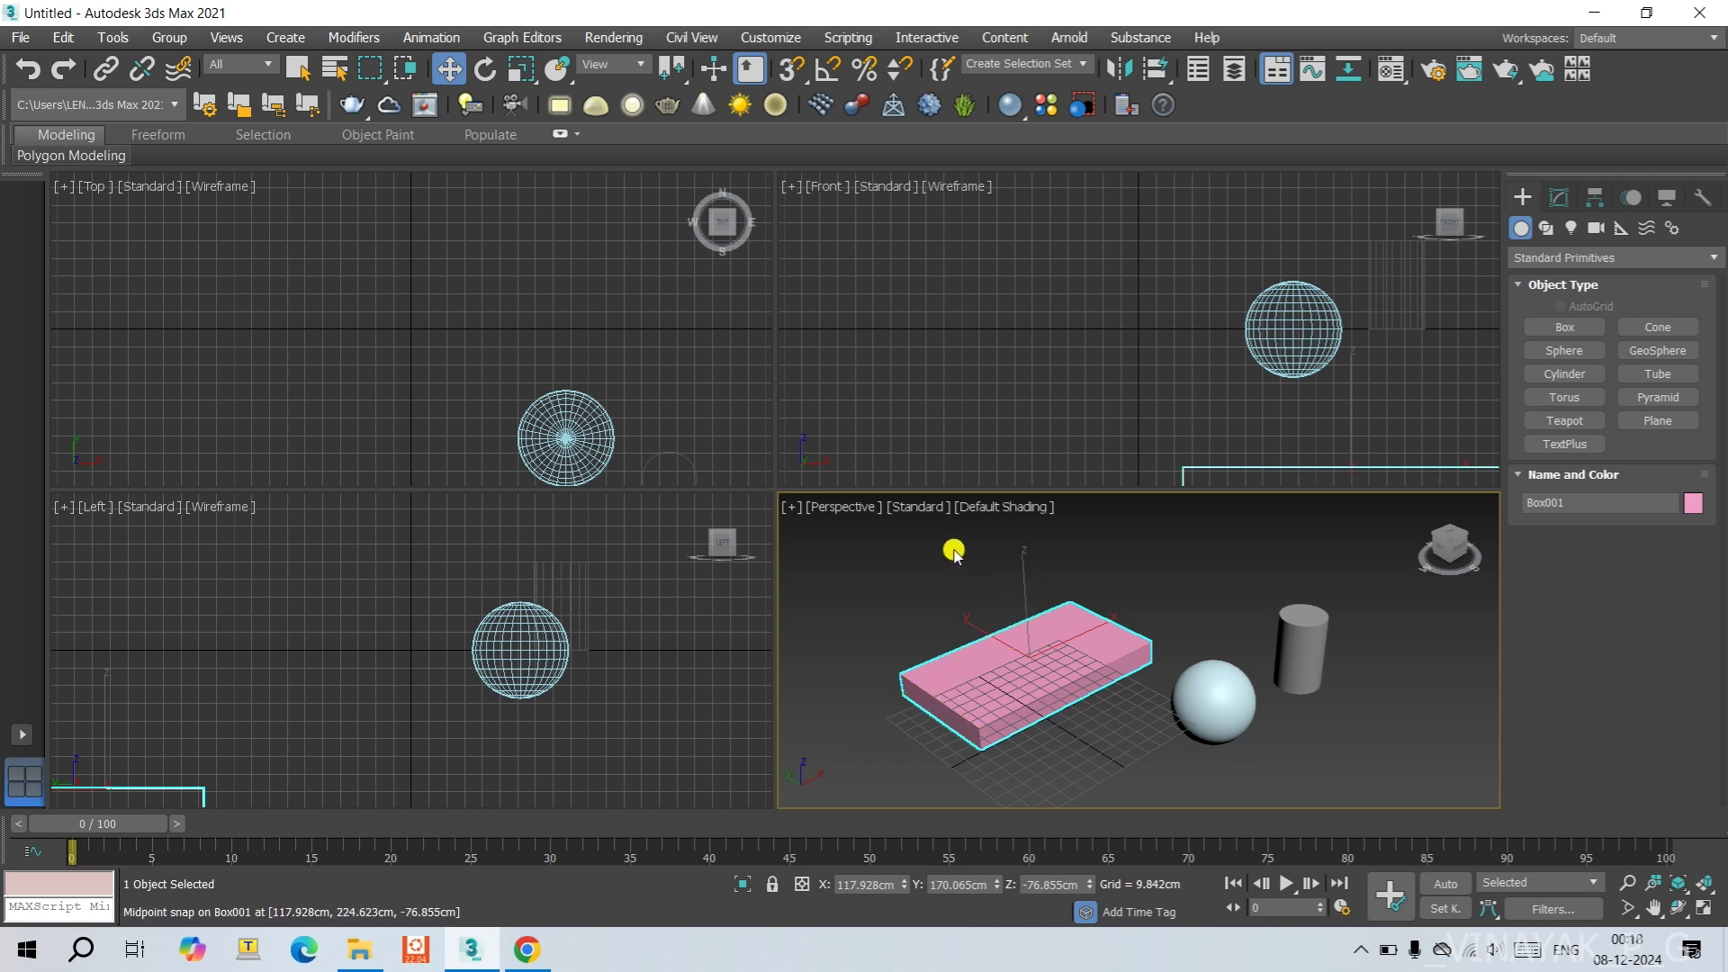
left_click(1058, 568)
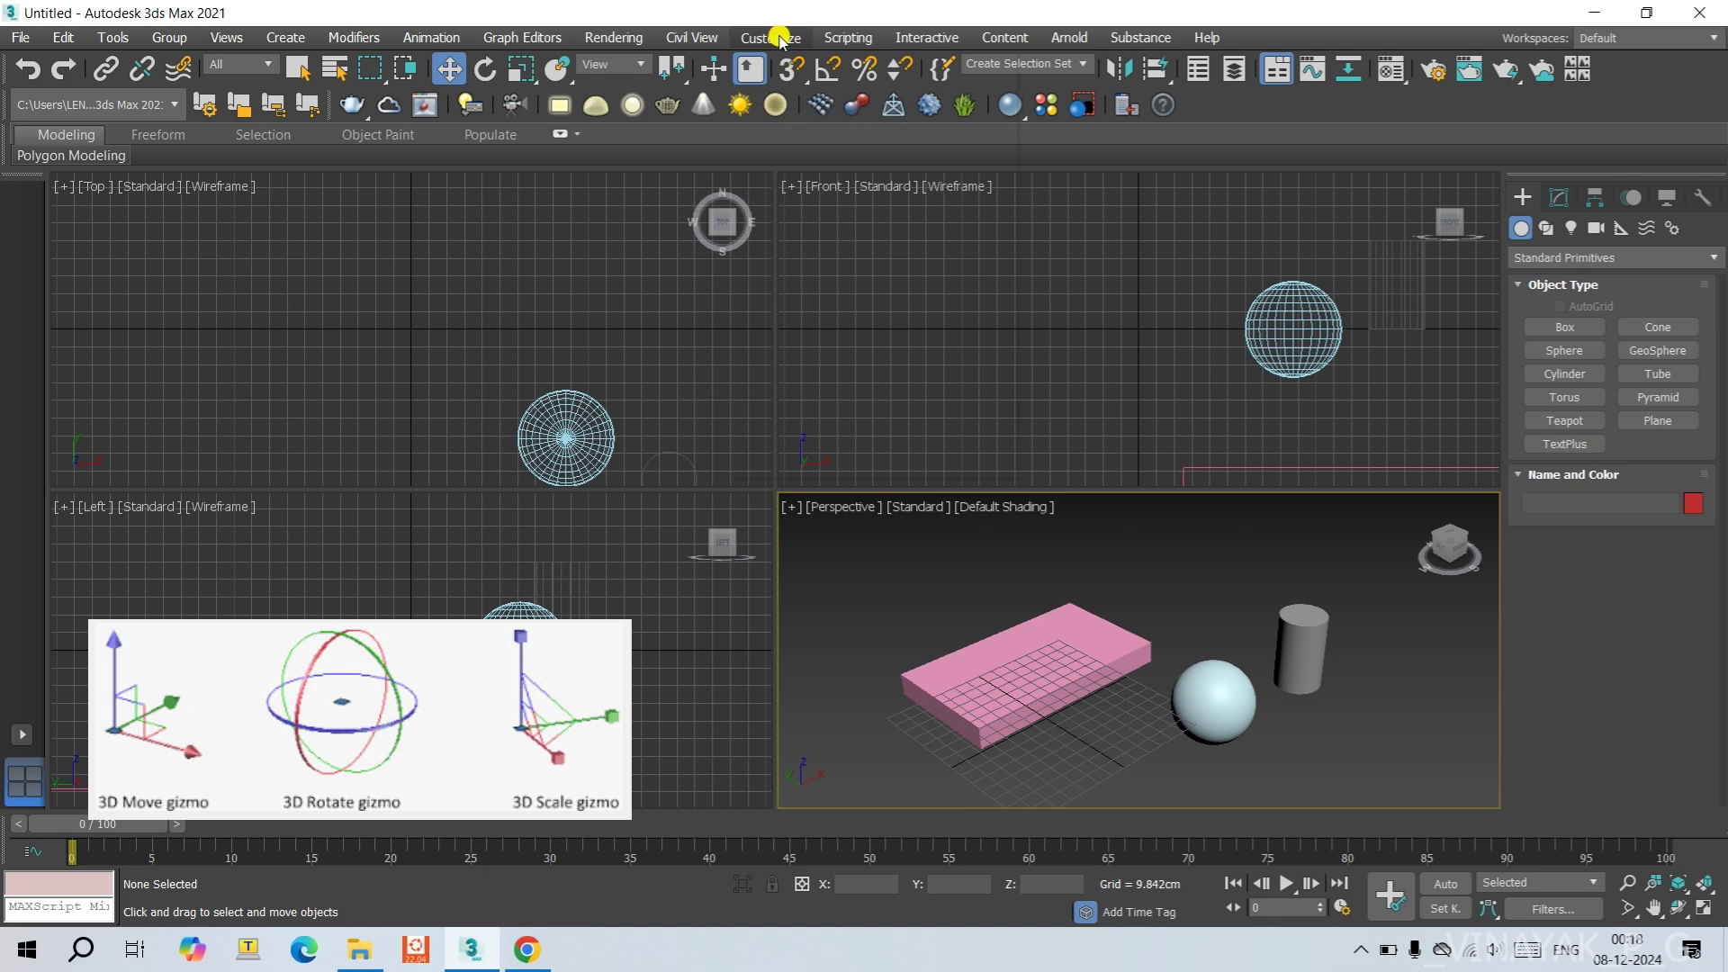
Turn the transform gizmos back on in the preferences, apply the change, and select the pink box.
left_click(776, 37)
left_click(877, 441)
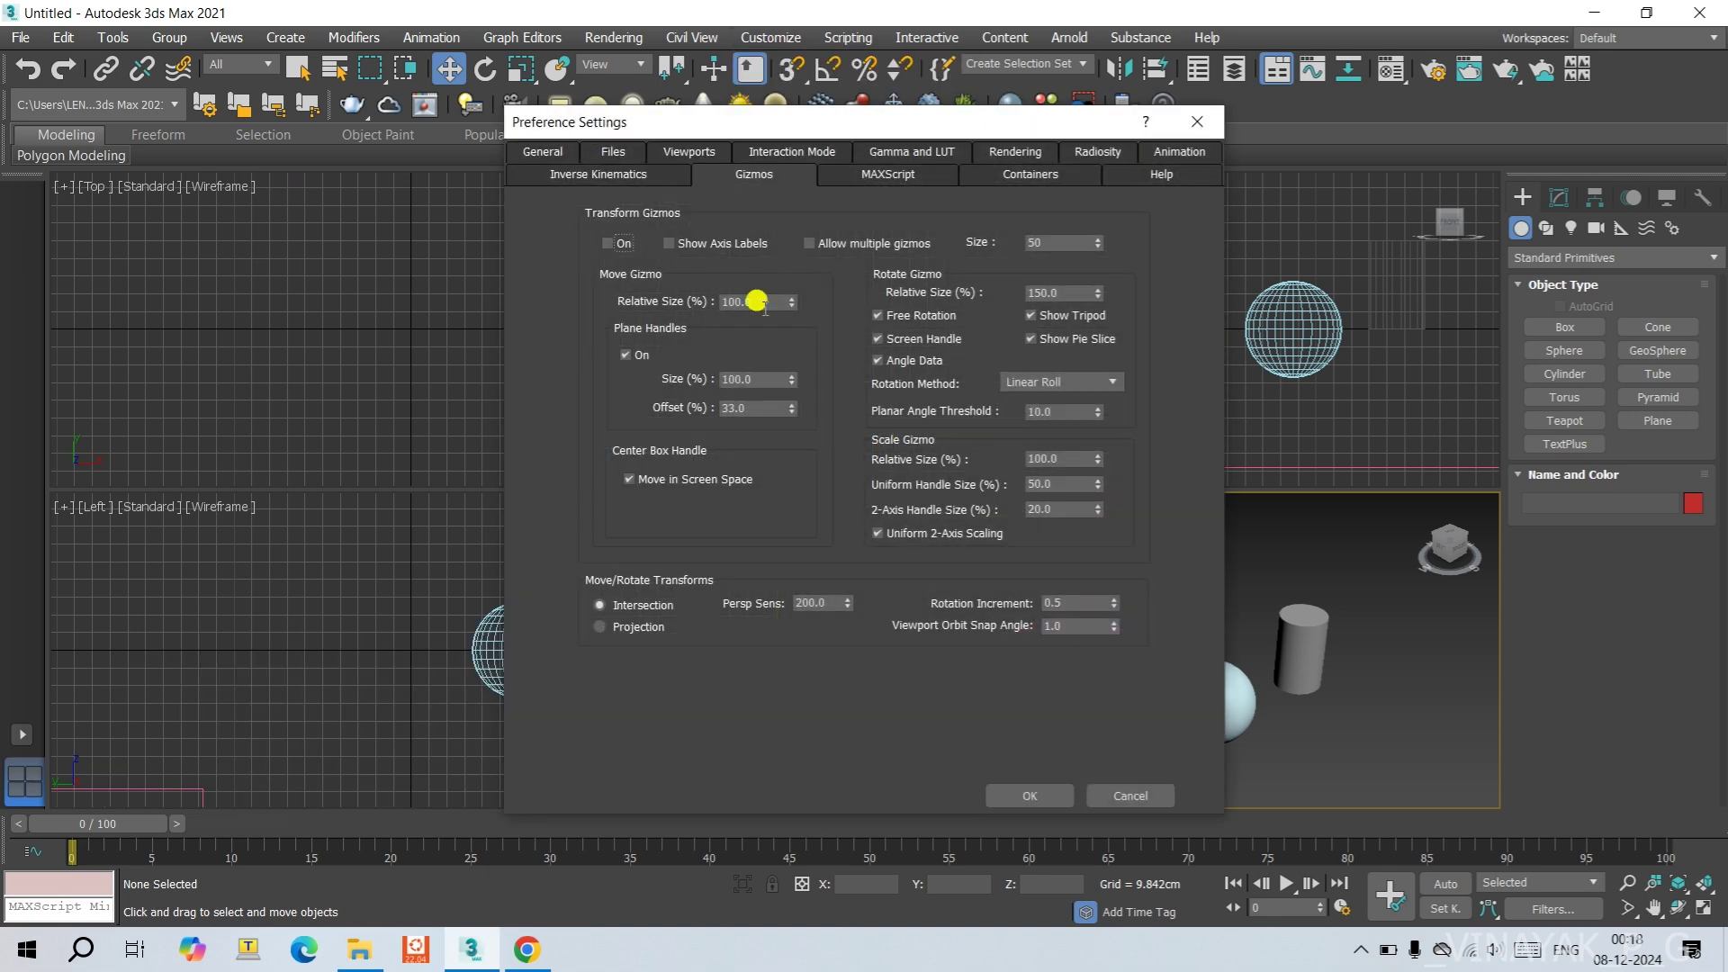
left_click_drag(728, 121, 324, 97)
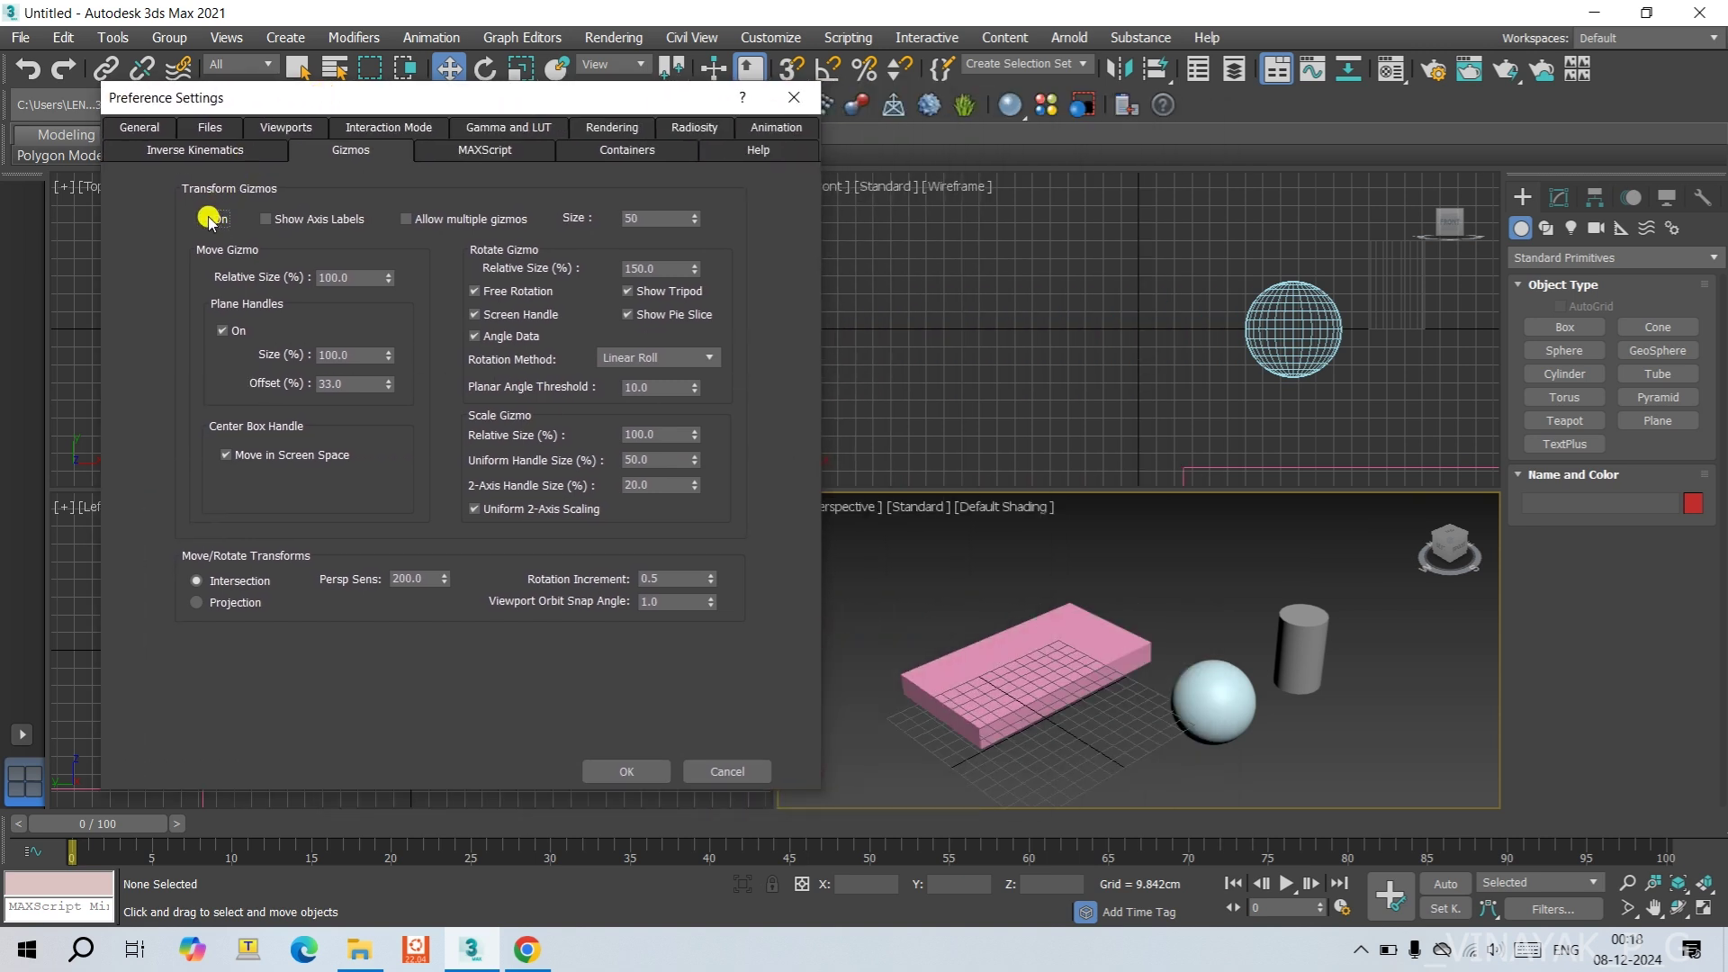
left_click(646, 766)
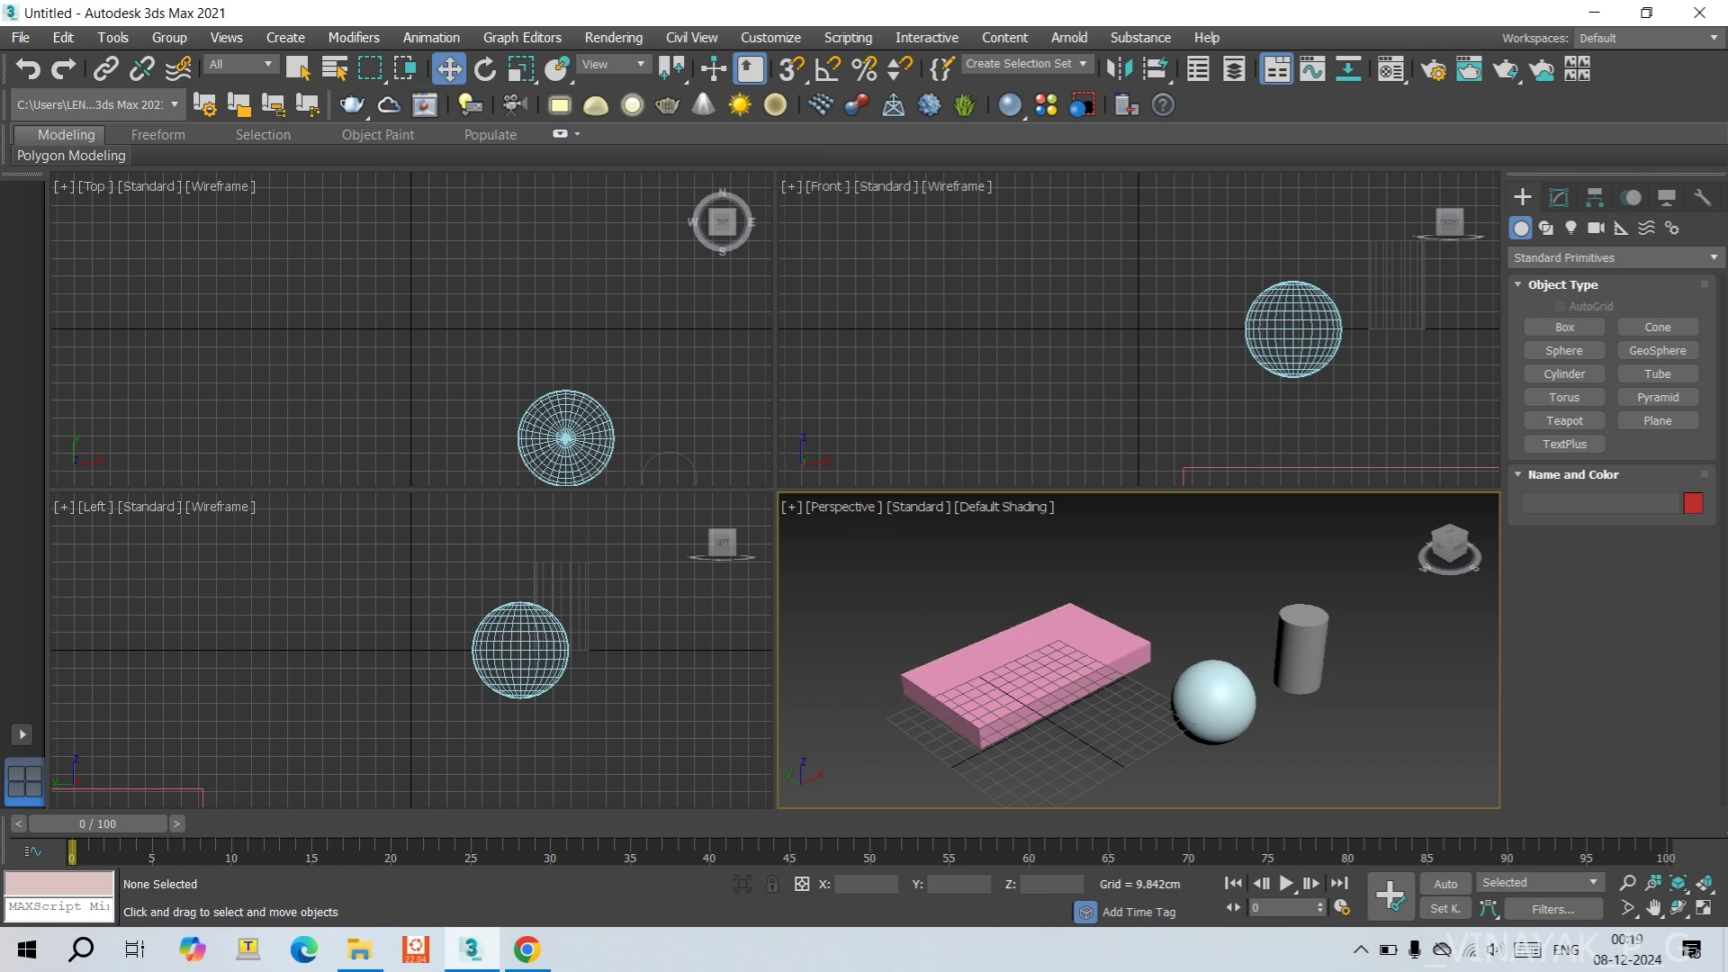
left_click(1020, 684)
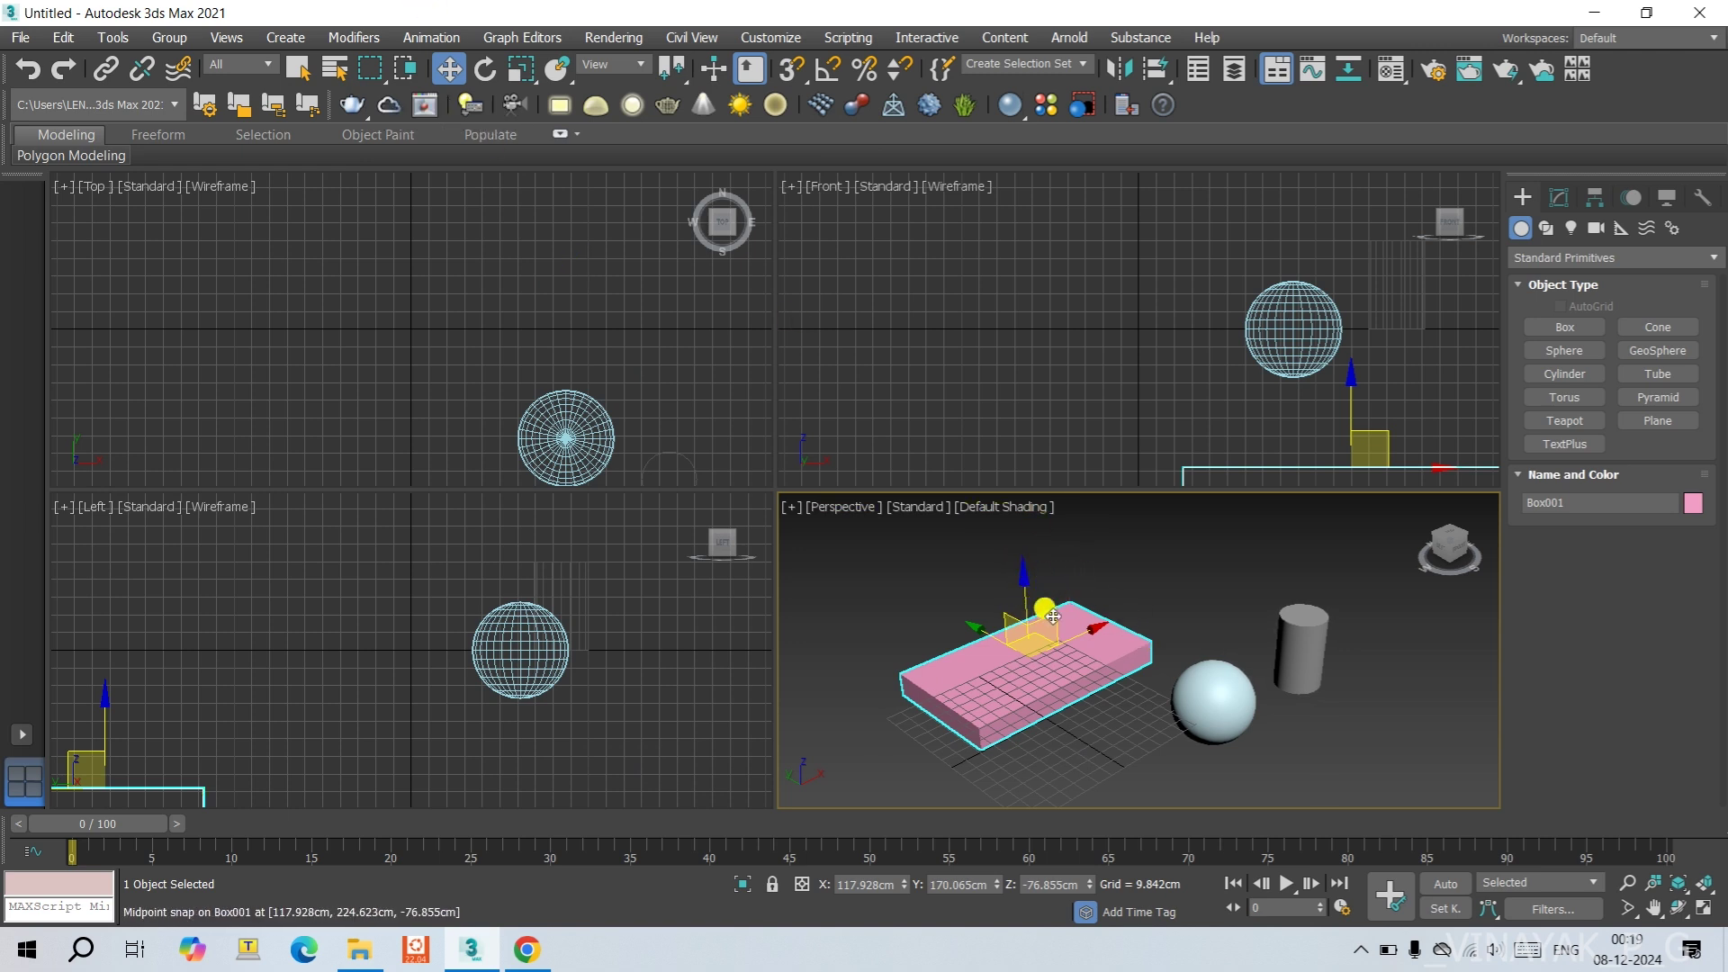
Turn Show Axis Labels back on in the gizmo preferences and apply the change.
left_click(771, 38)
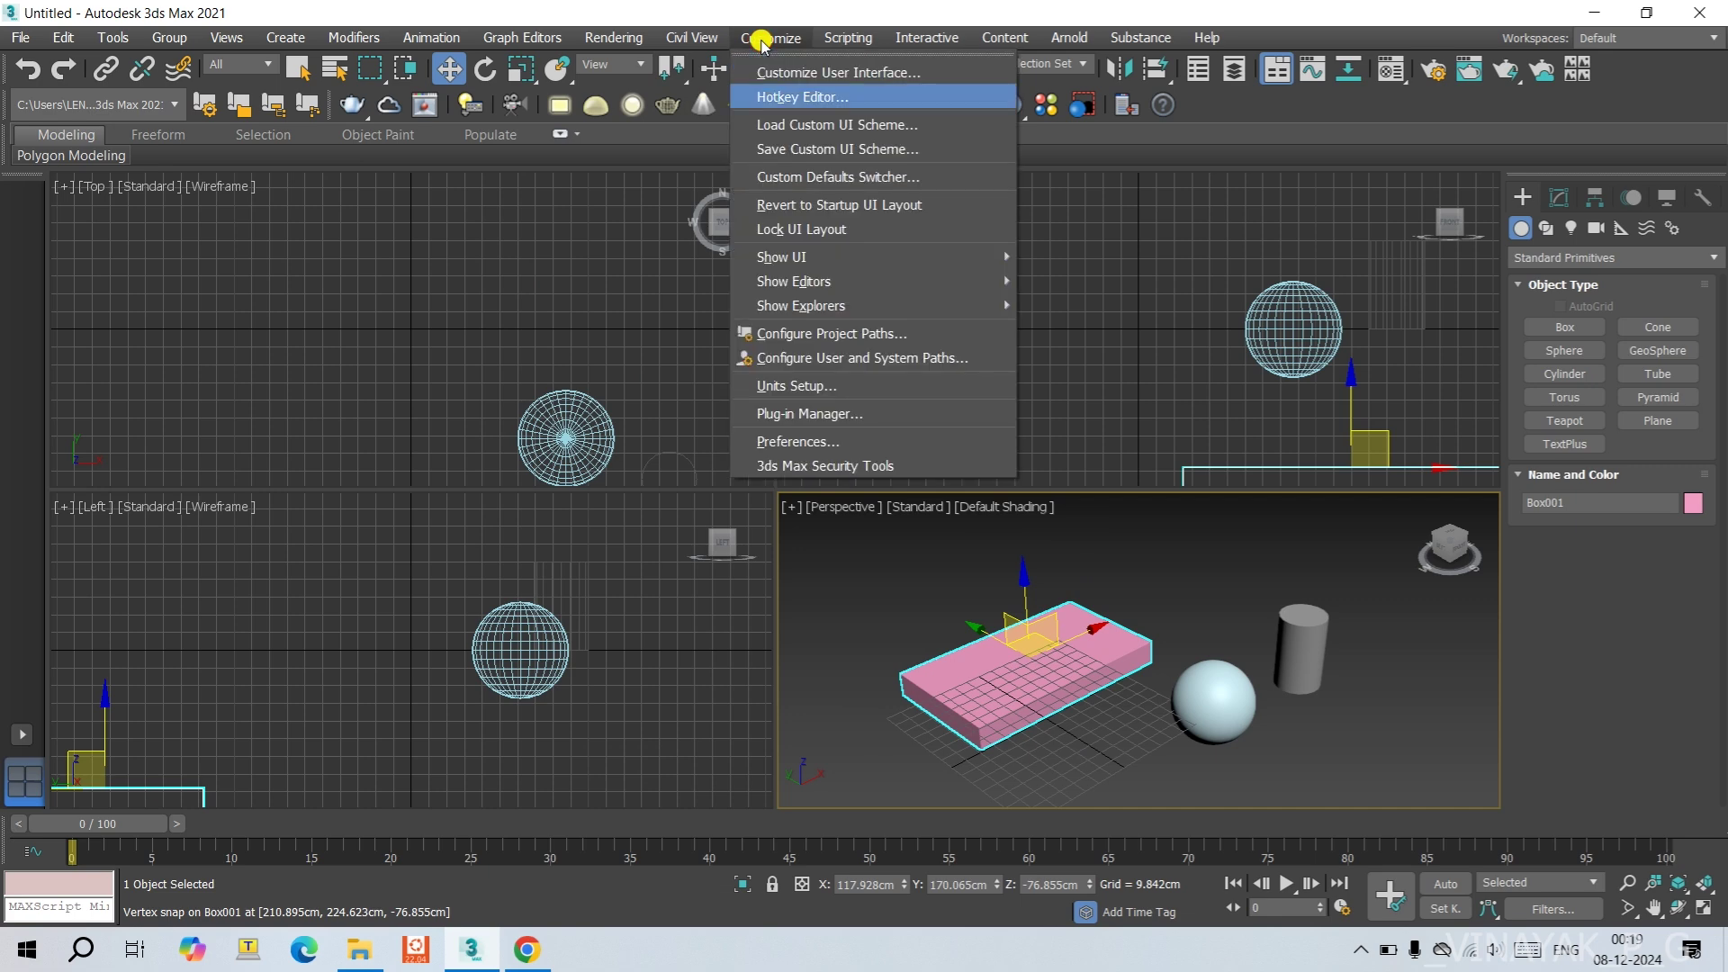
left_click(800, 421)
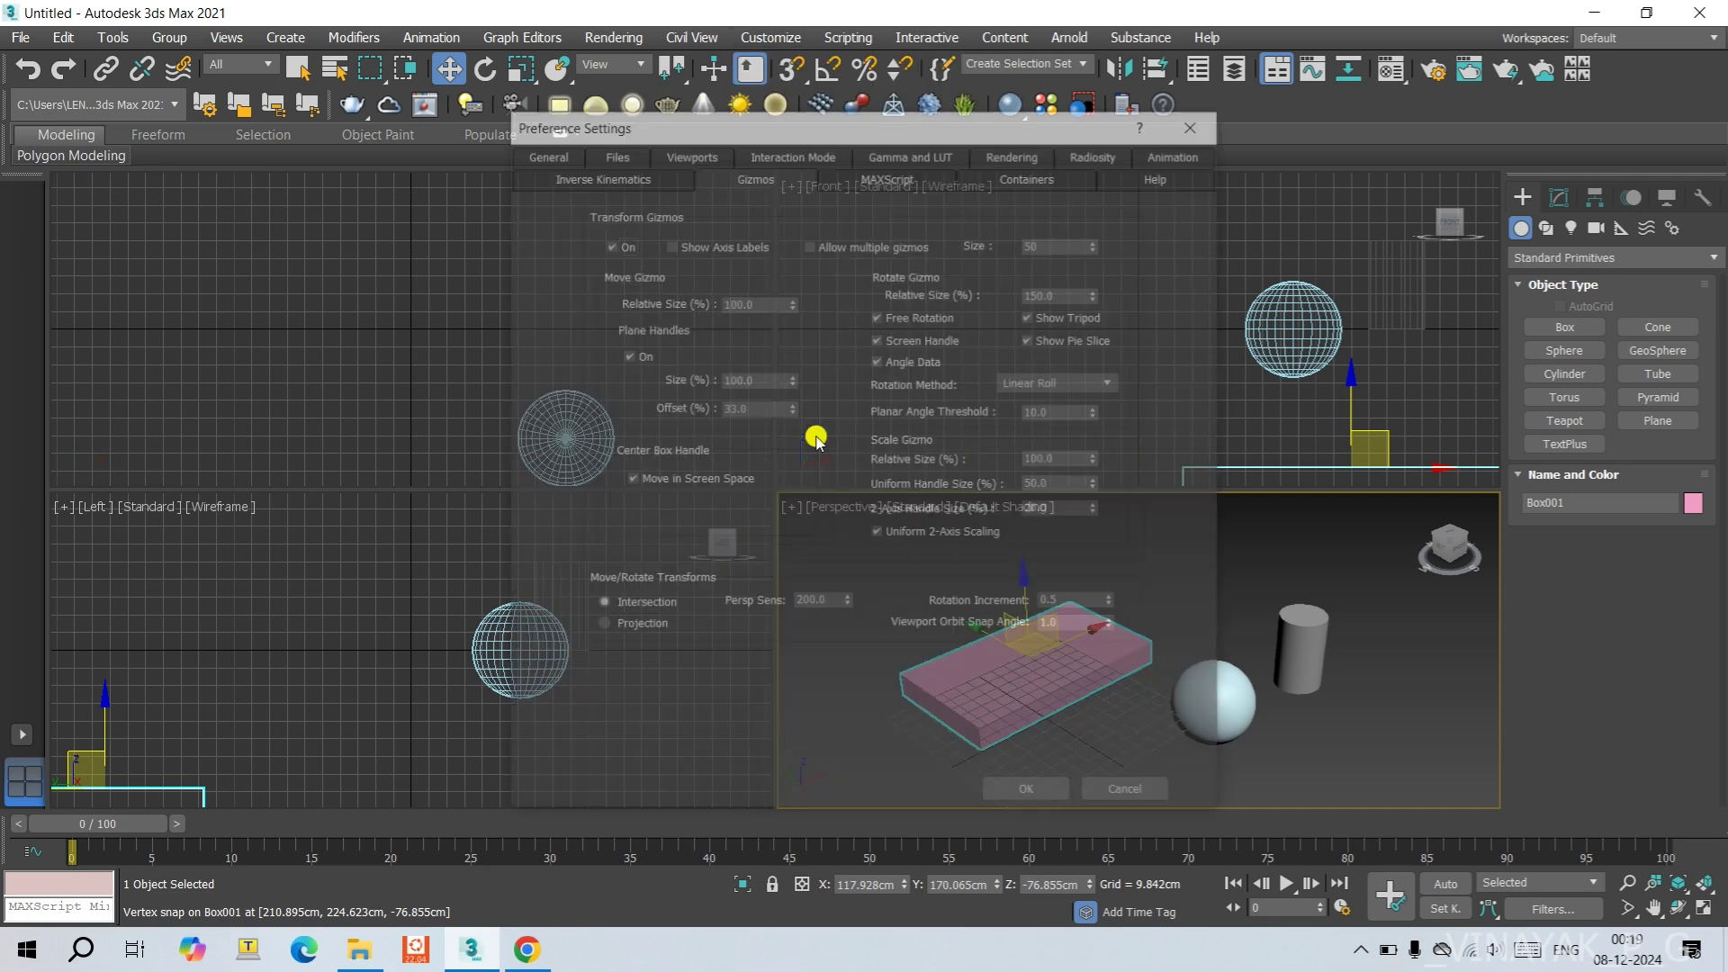
left_click(672, 244)
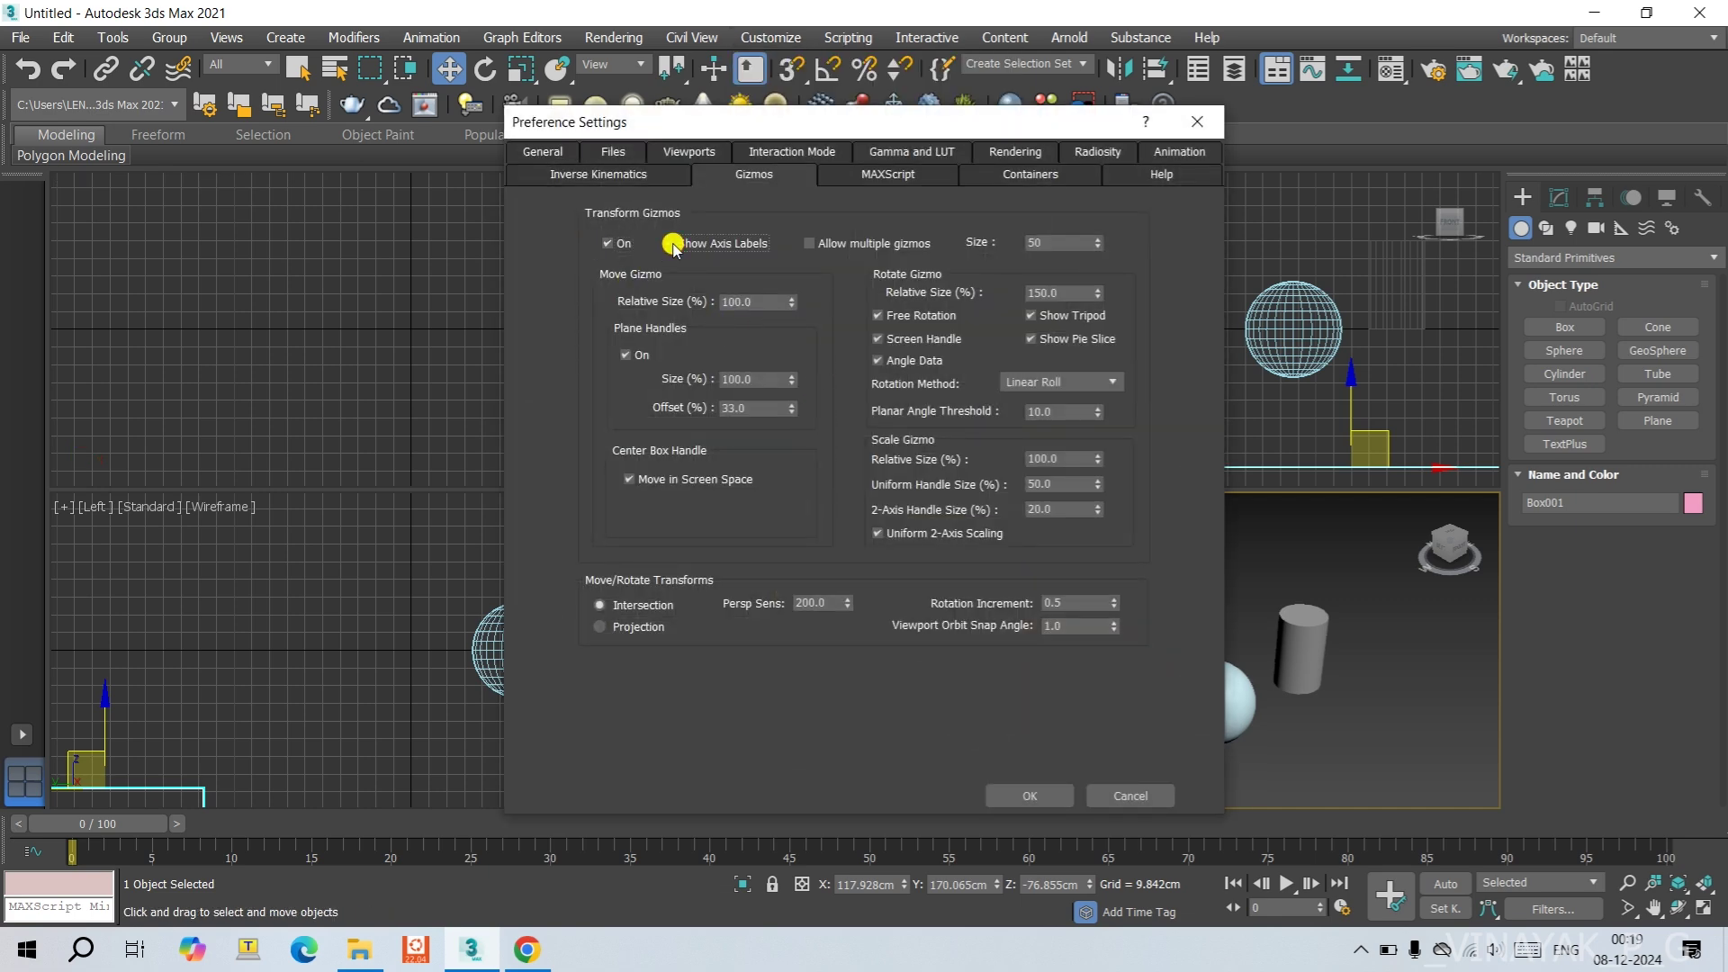
left_click(1035, 793)
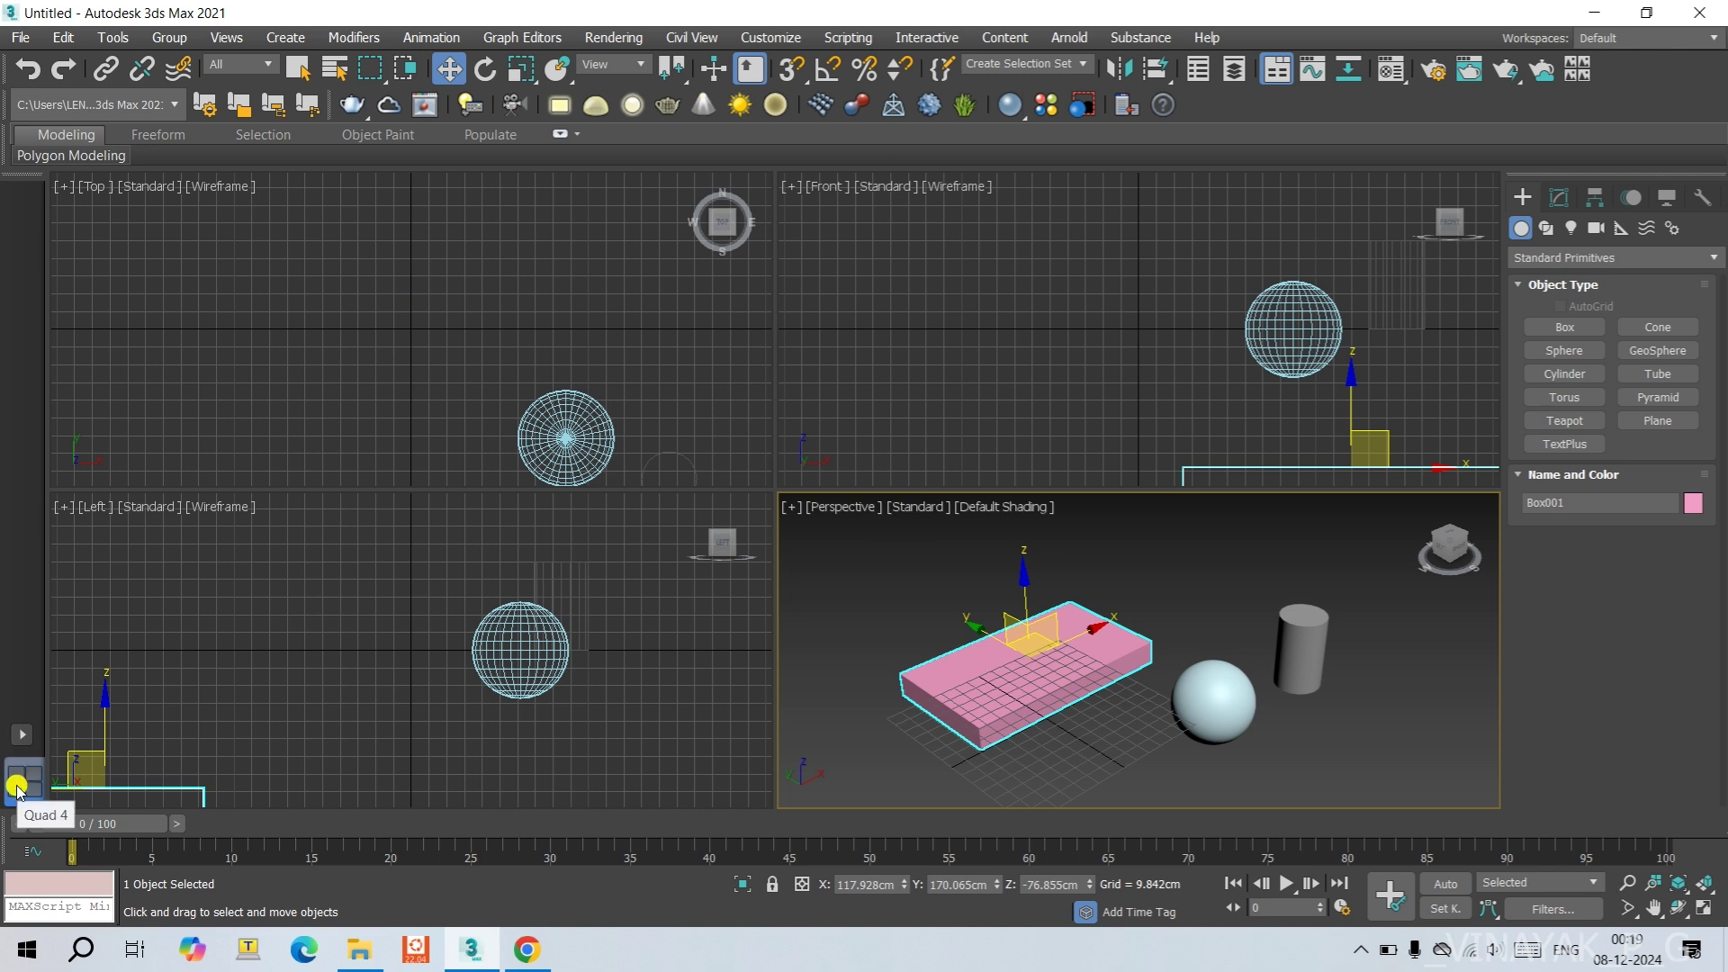
Add a standard viewport layout tab with two side-by-side columns, and return to the Quad 4 layout.
left_click(19, 736)
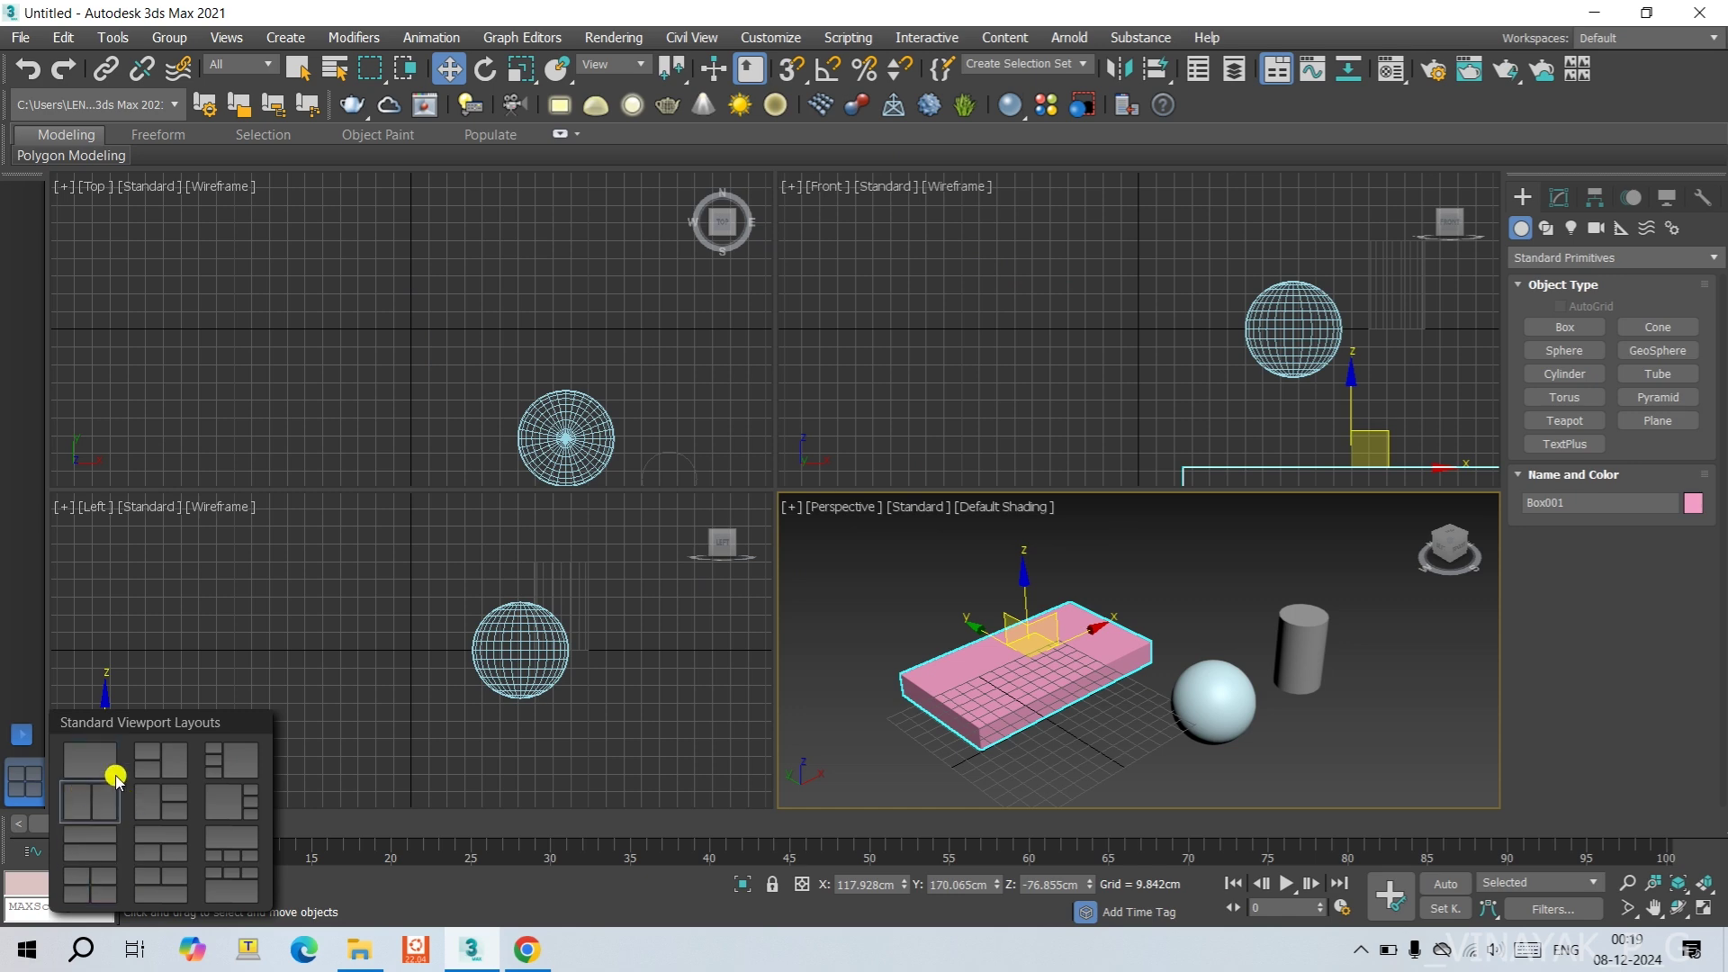
left_click(89, 800)
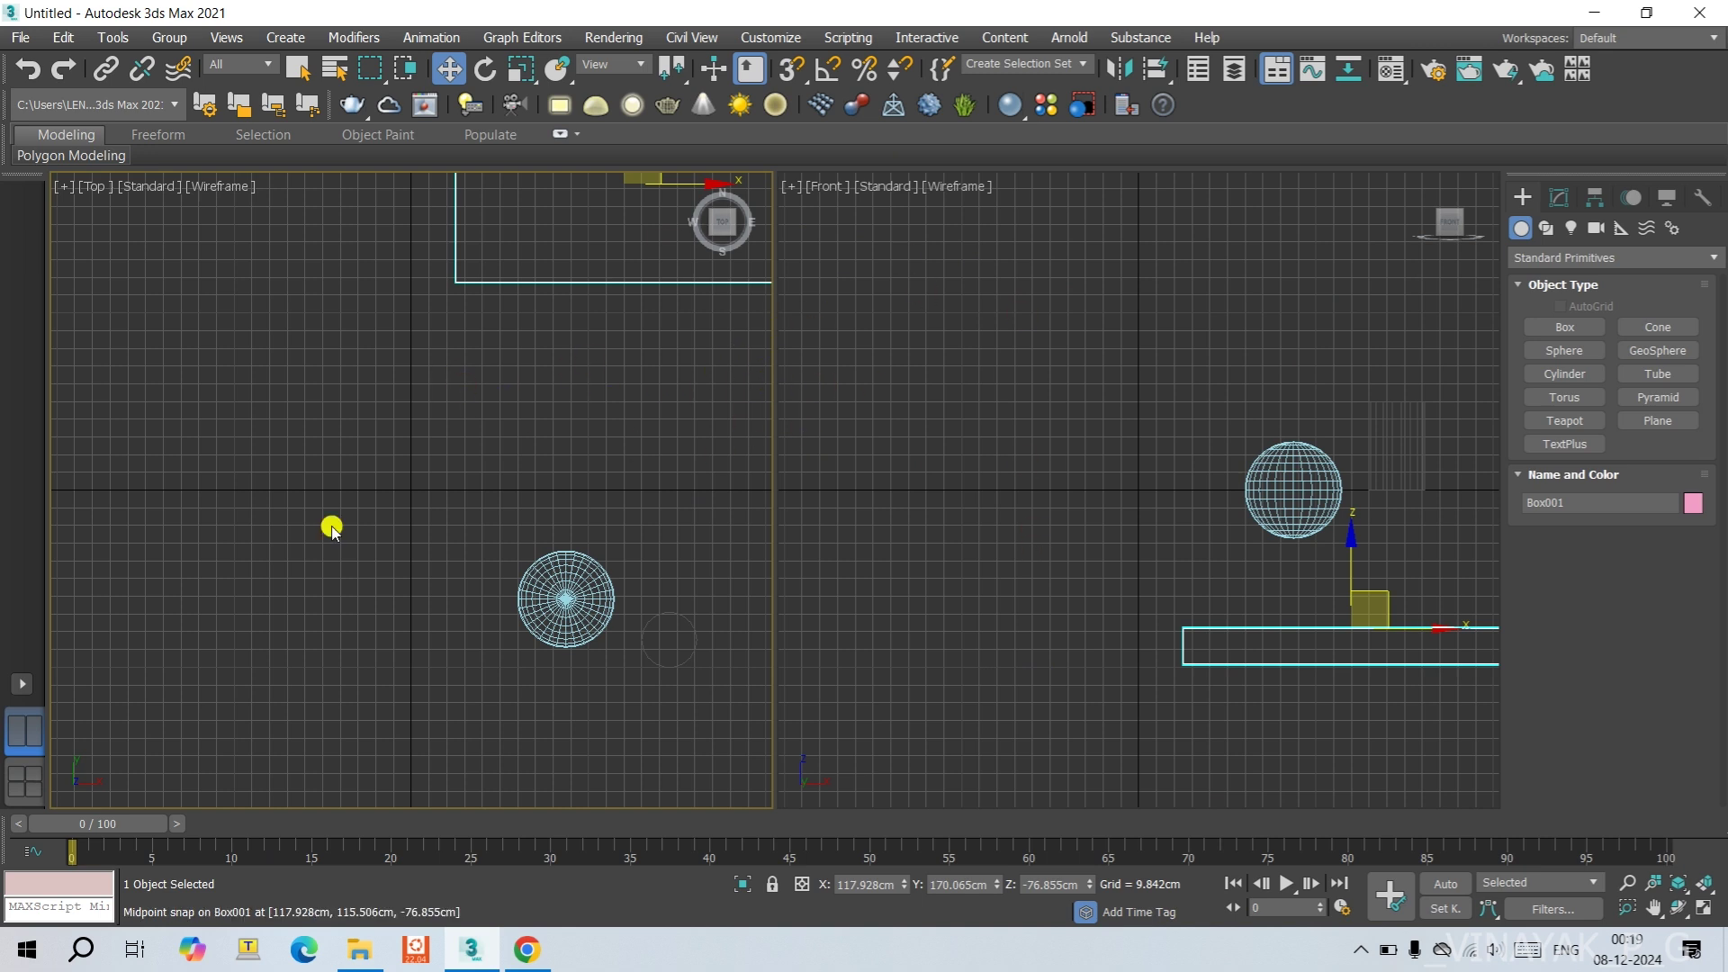
left_click(30, 781)
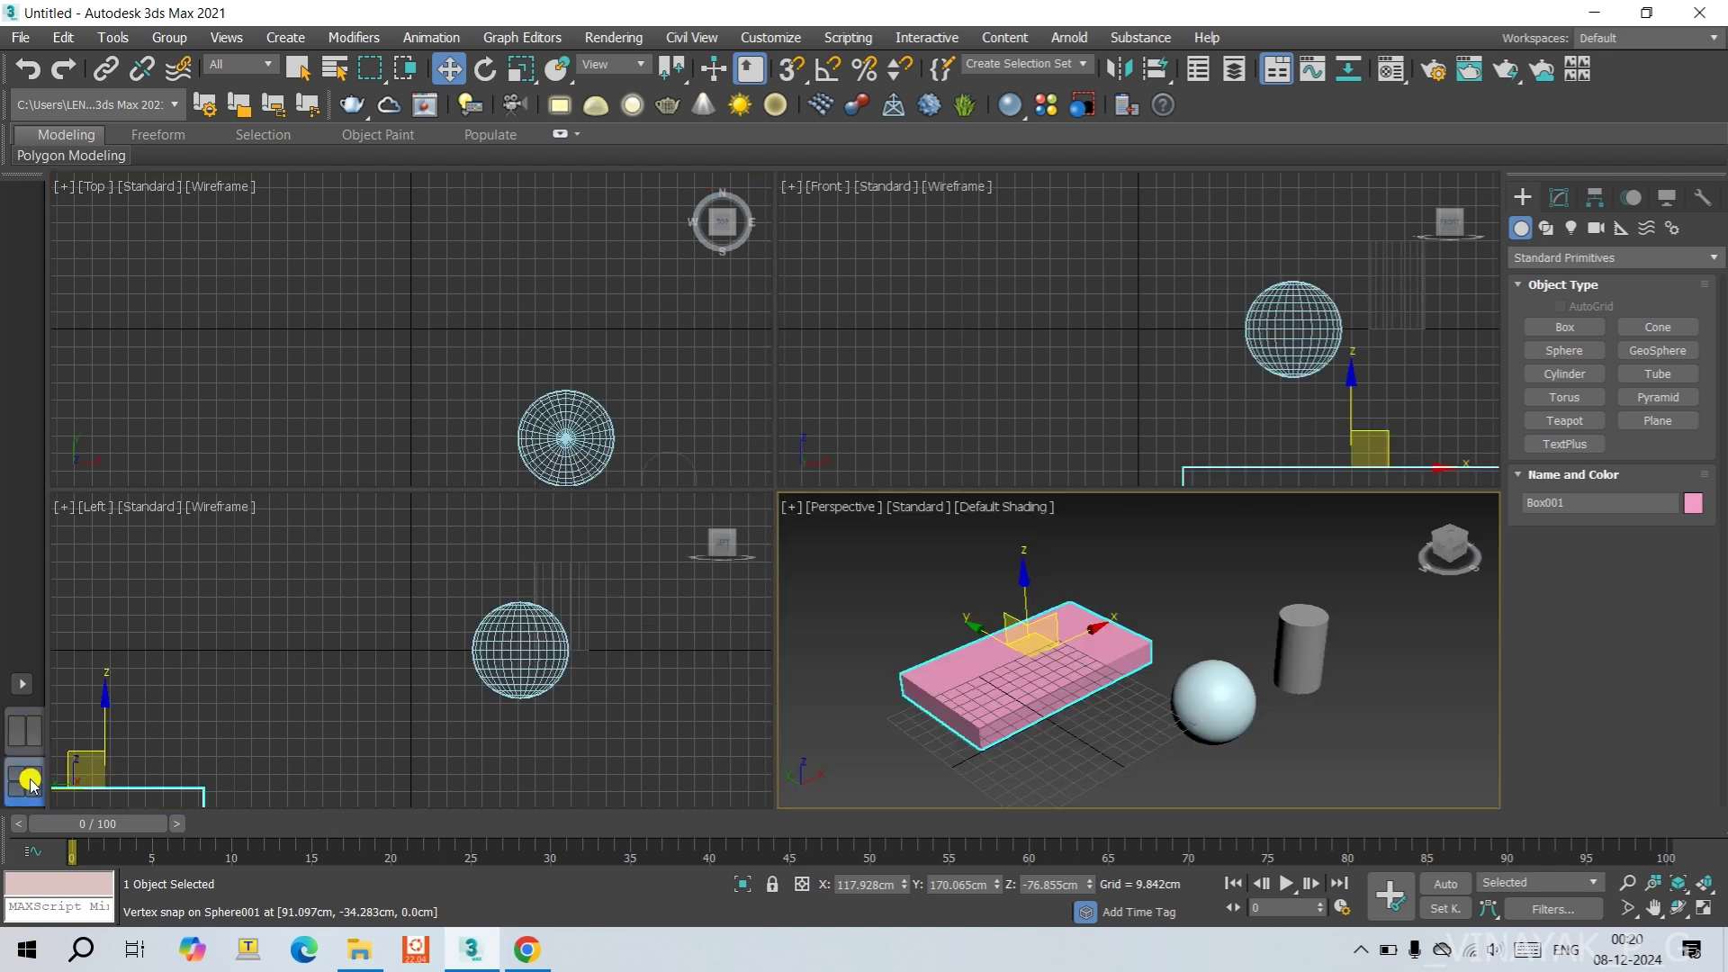
Switch to the two-column viewport layout and delete its layout tab.
left_click(22, 734)
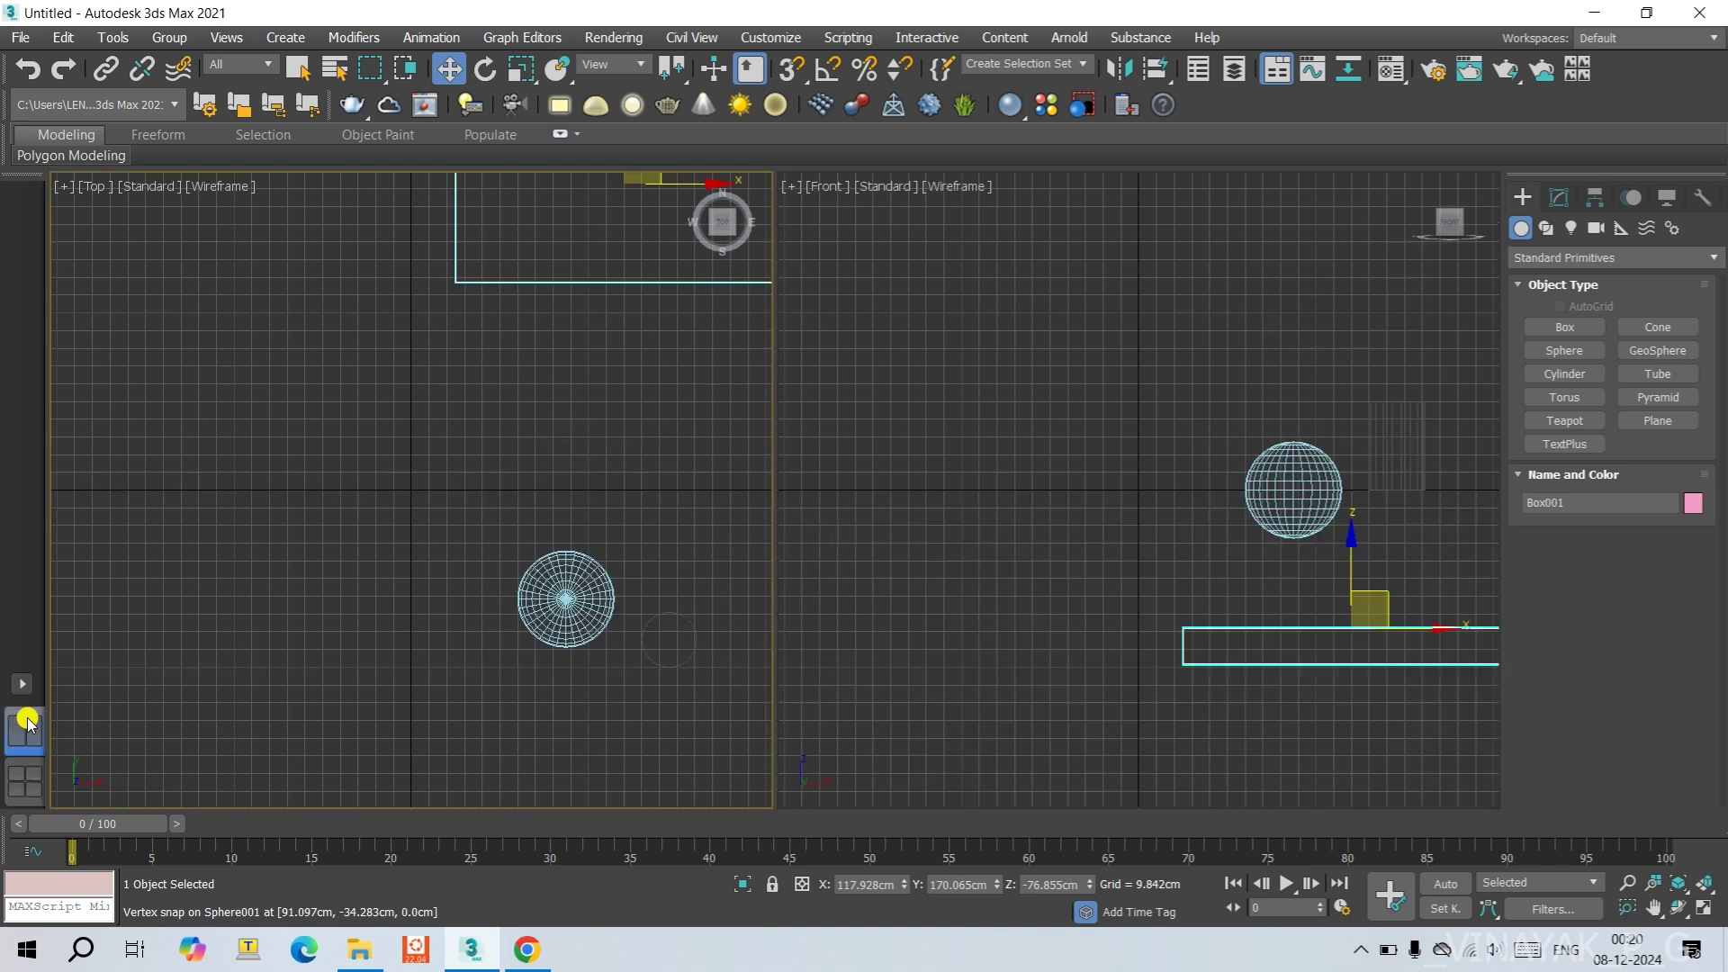
right_click(23, 730)
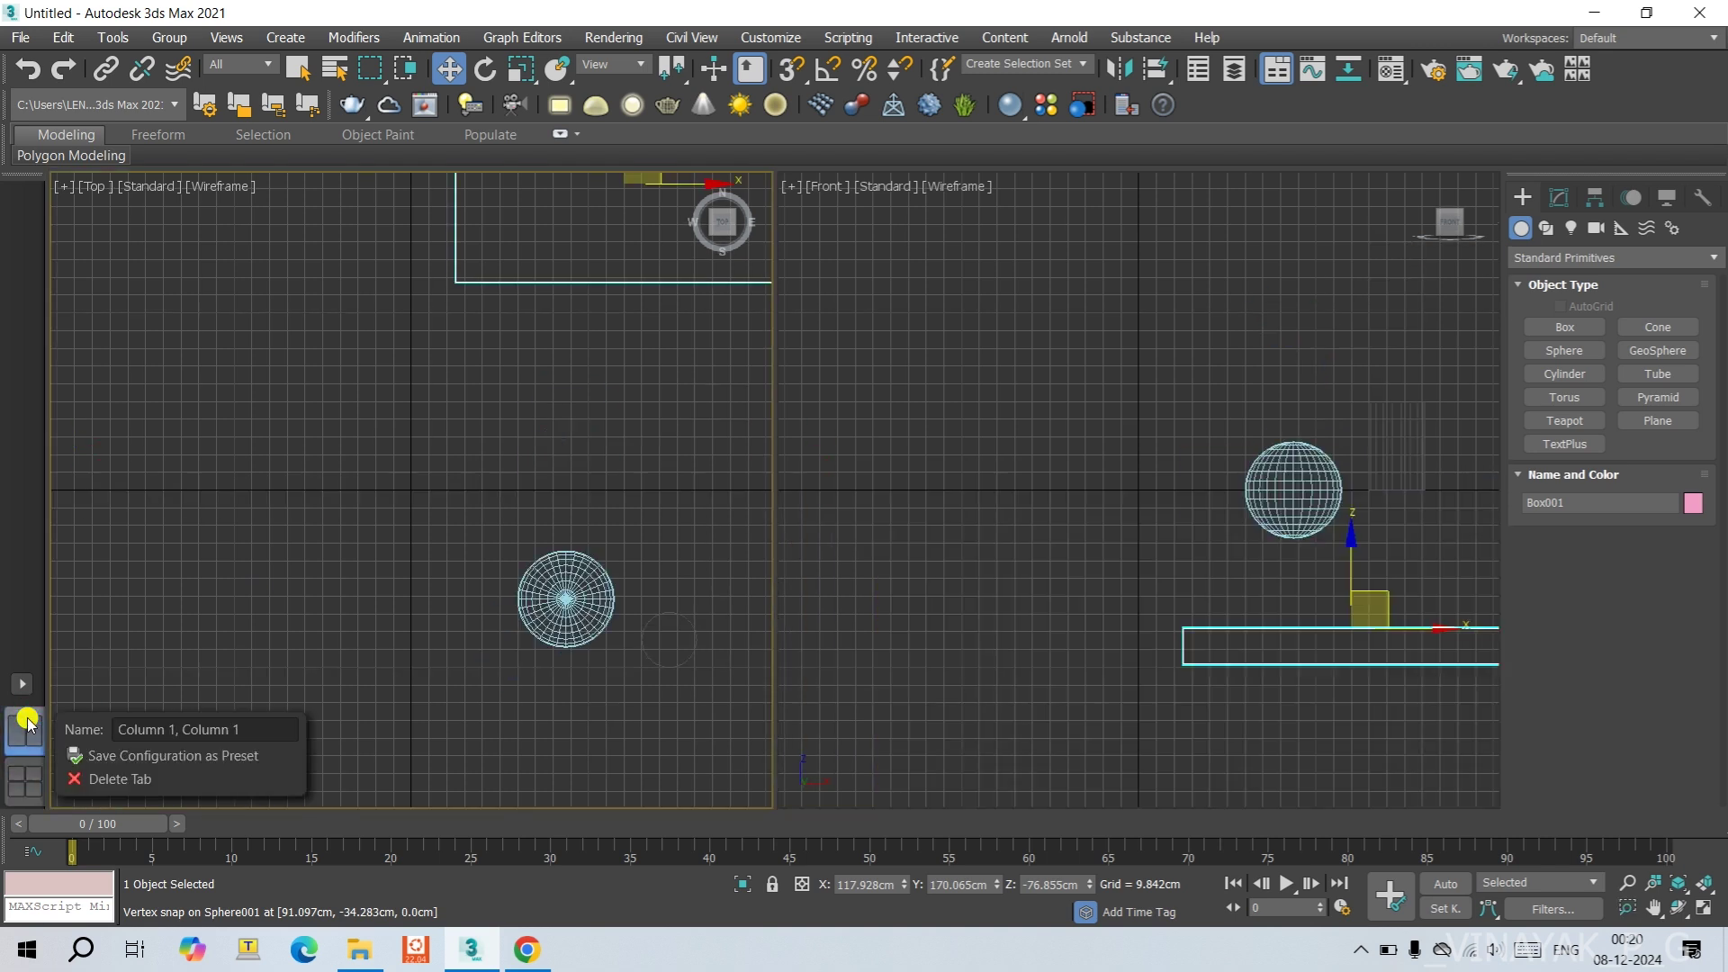
left_click(117, 779)
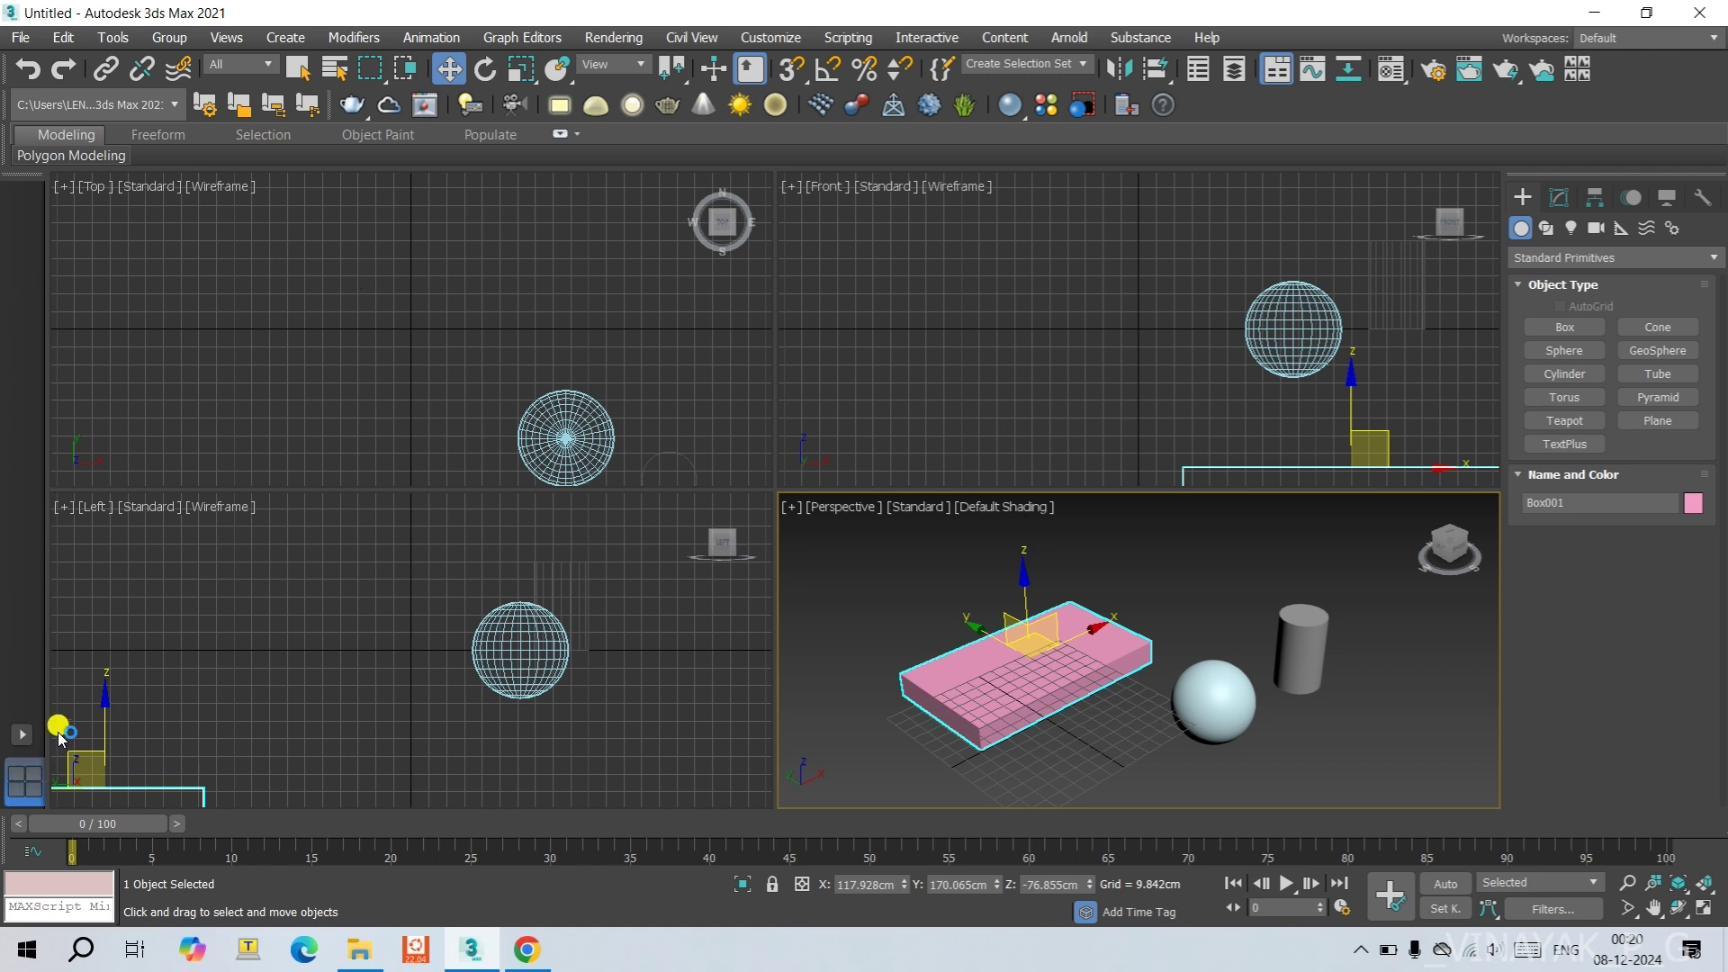
Hide the Viewport Layout Tabs bar using the toolbar visibility list, and show it again.
right_click(1329, 108)
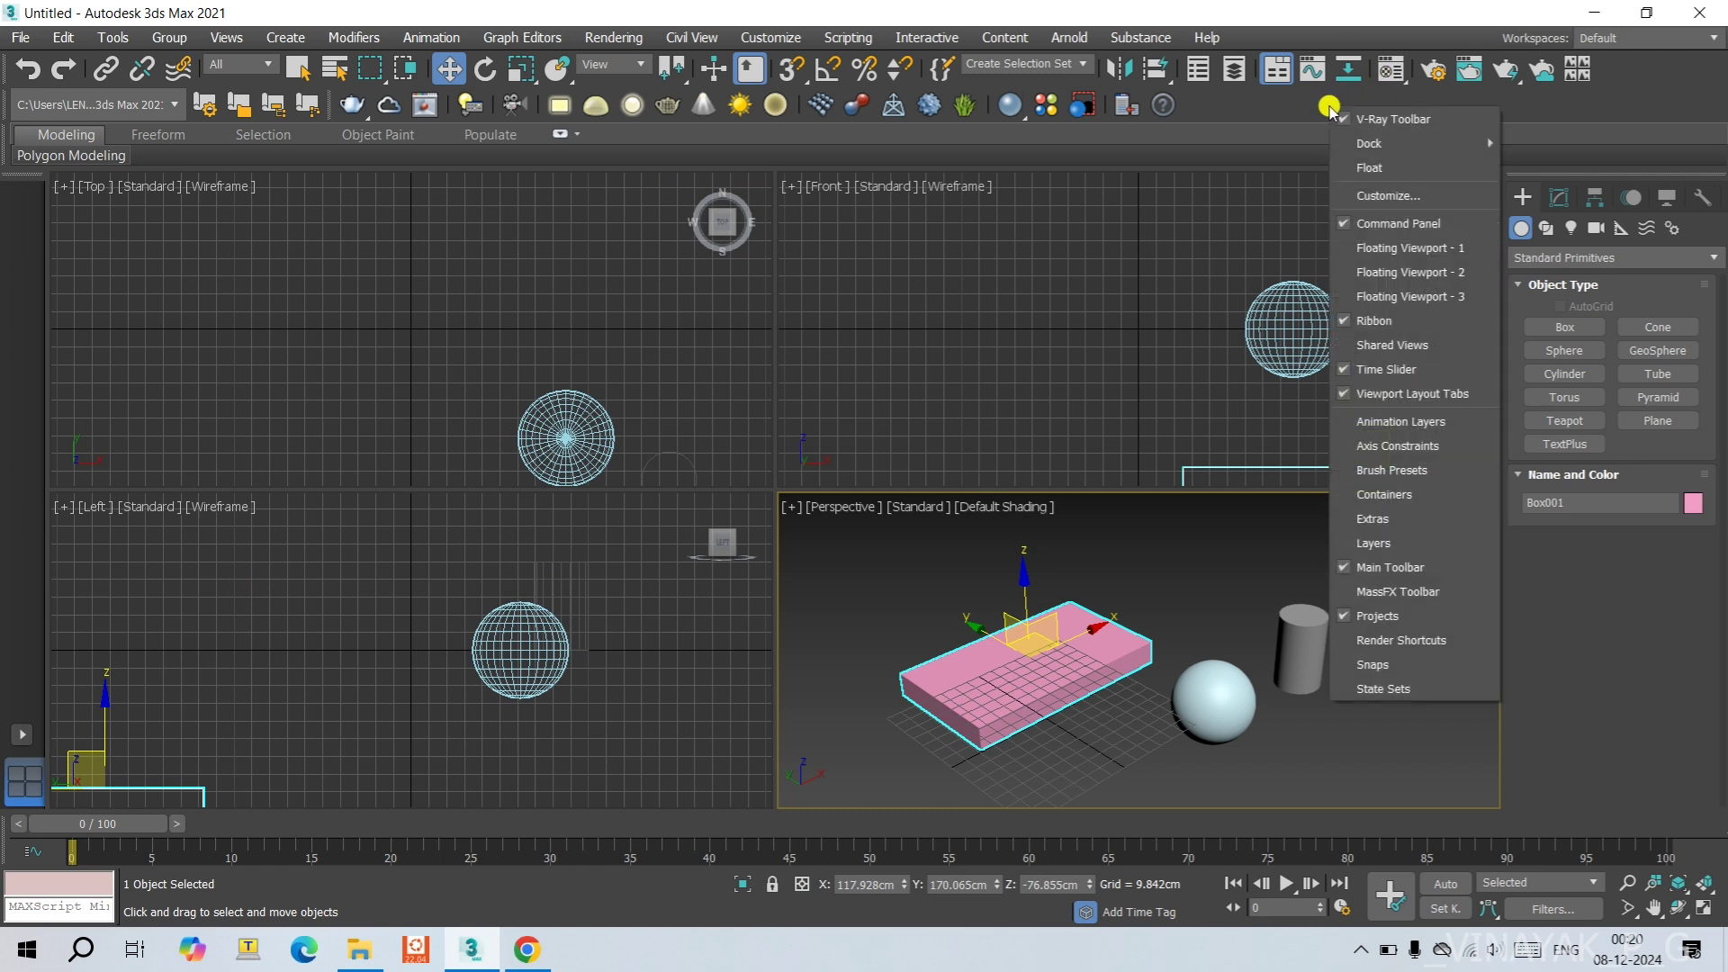
left_click(1346, 396)
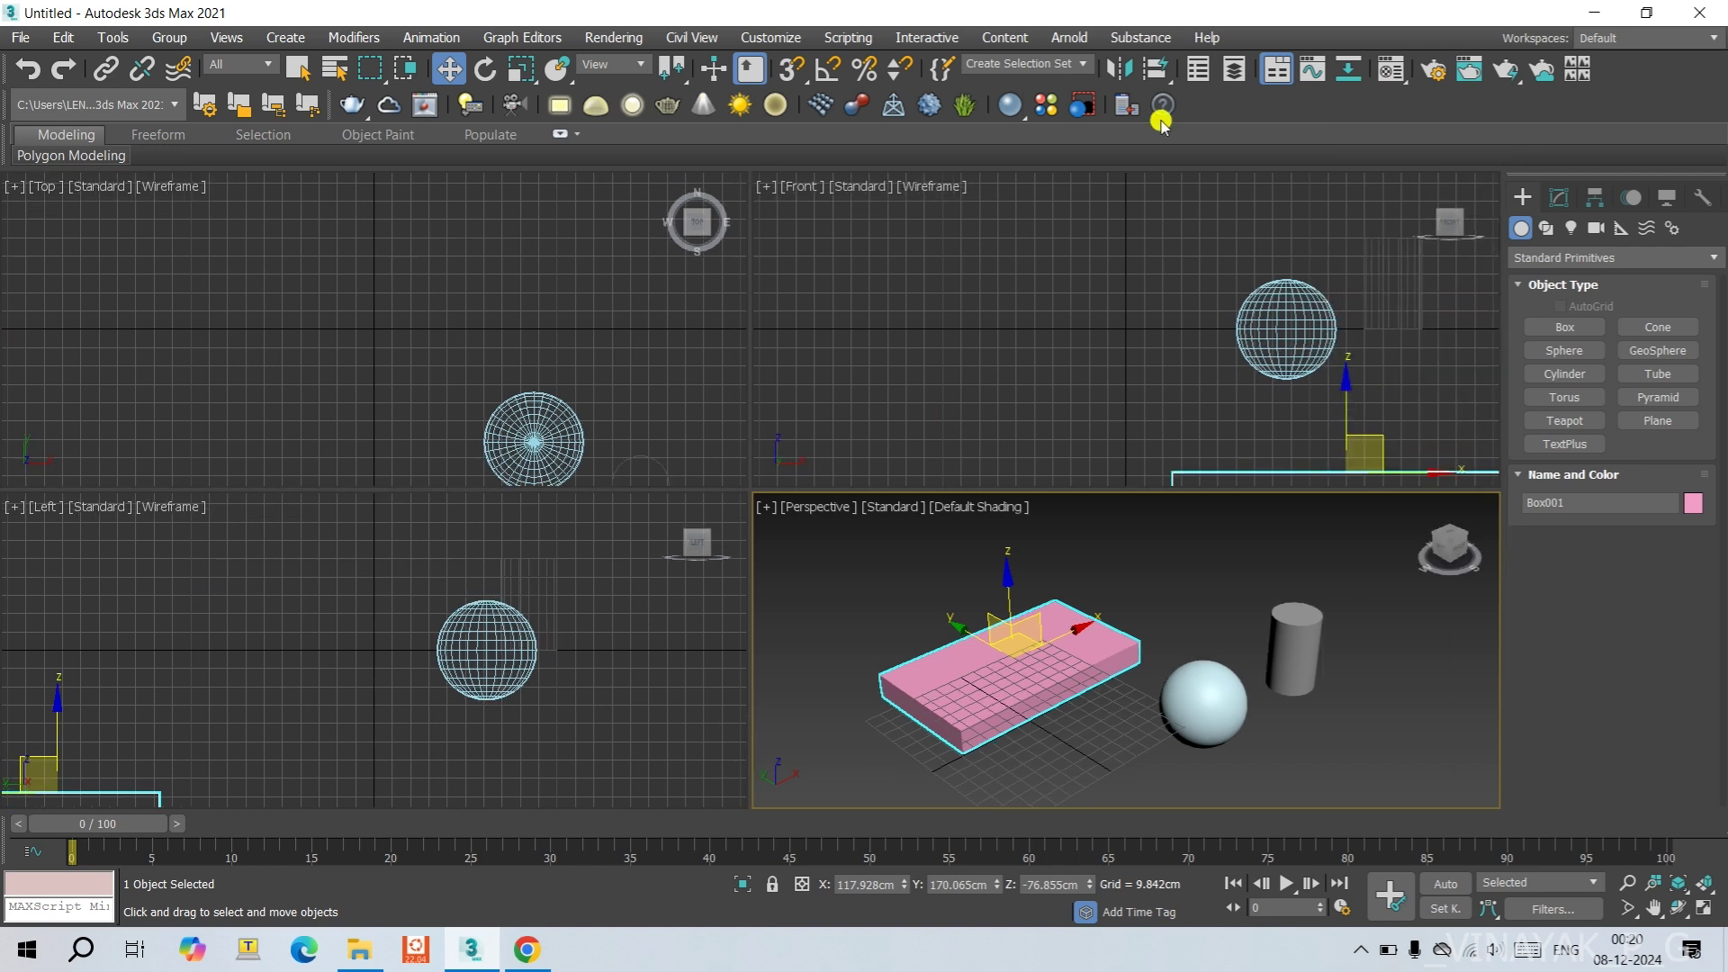
right_click(1272, 106)
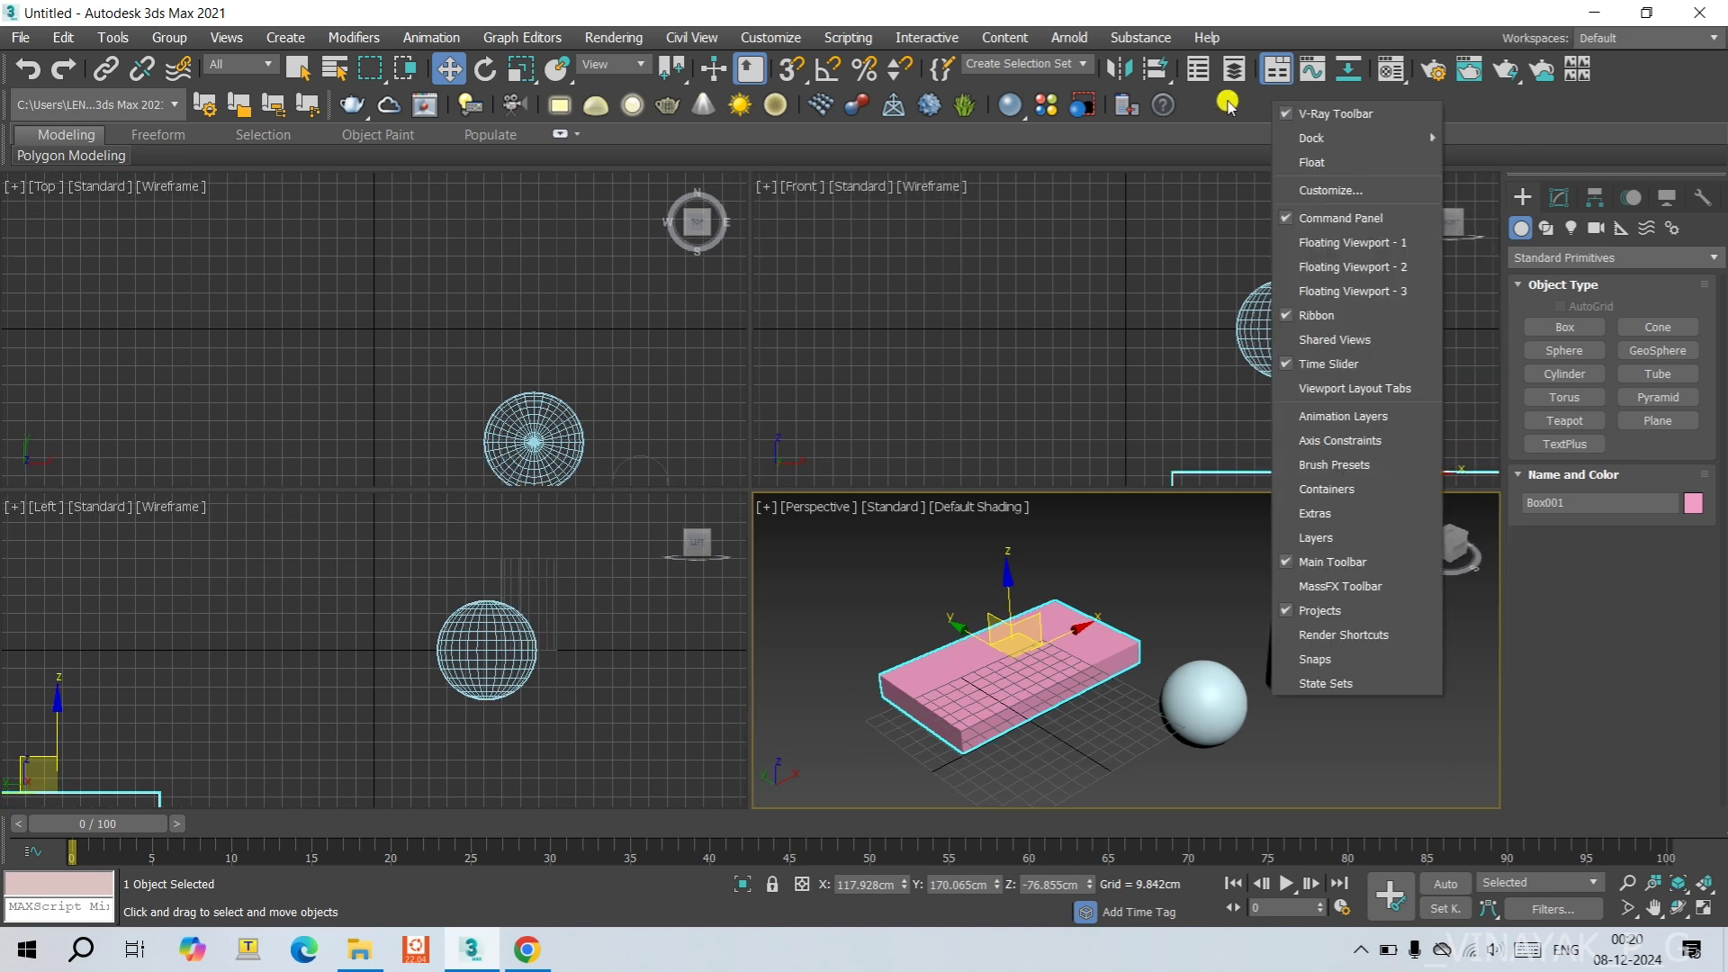
left_click(1288, 393)
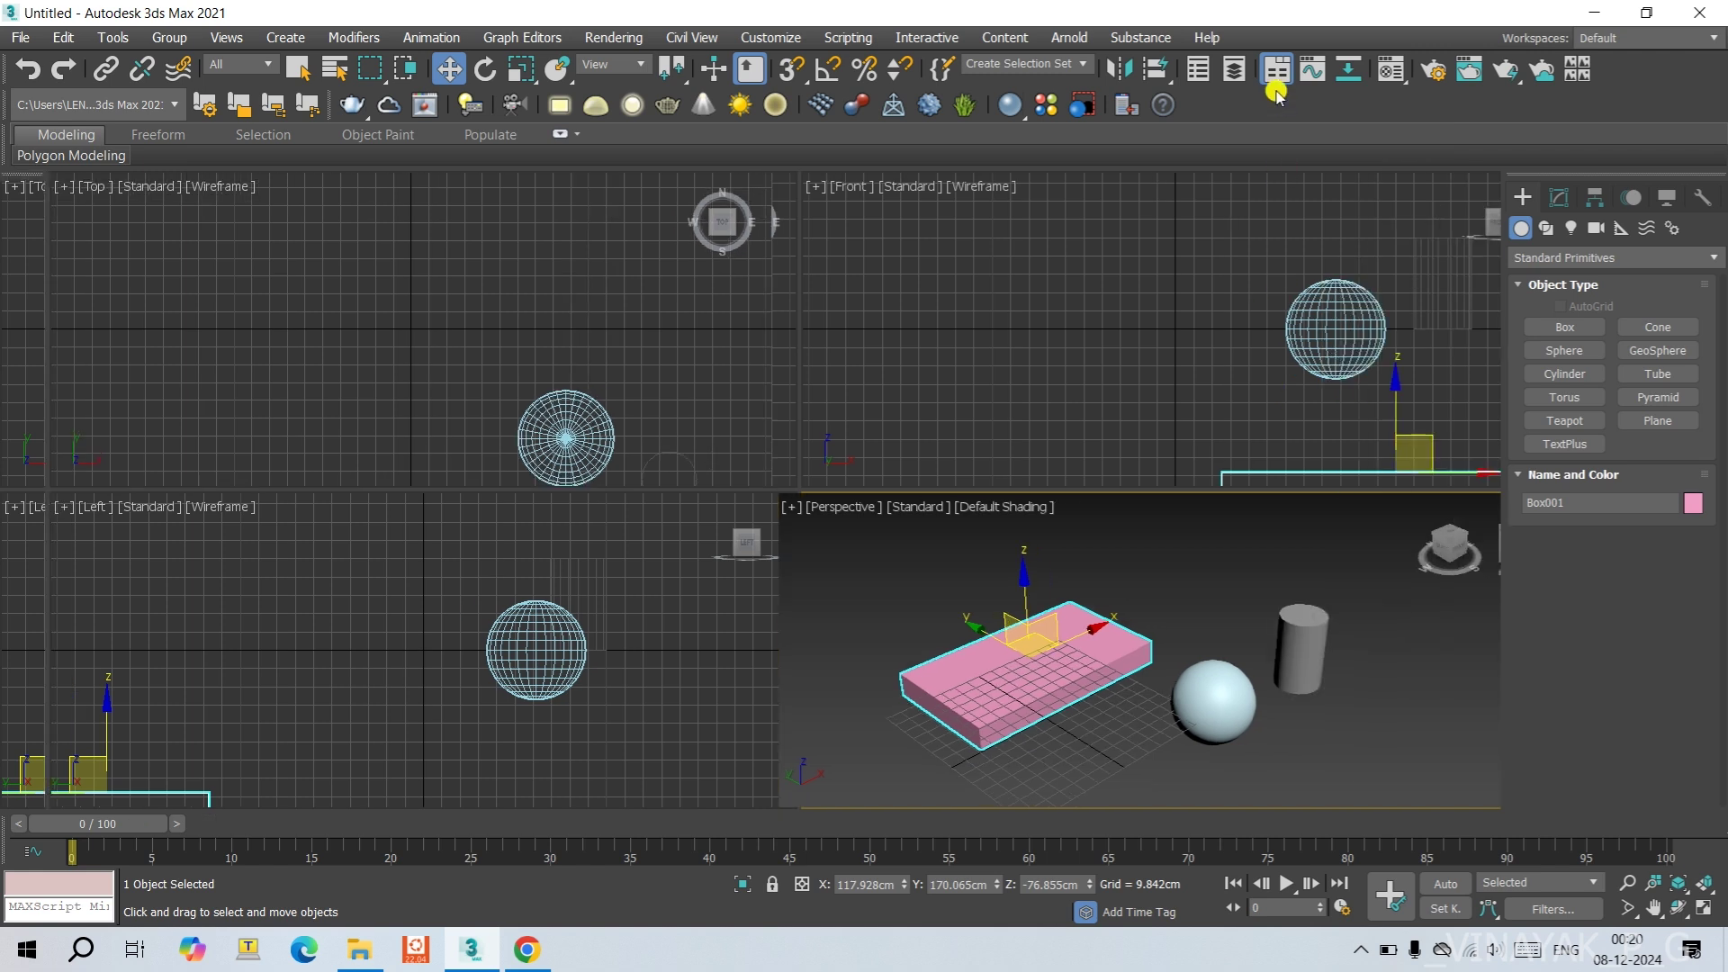
Turn Viewport Layout Tabs off and back on through the Show UI customization options.
left_click(776, 36)
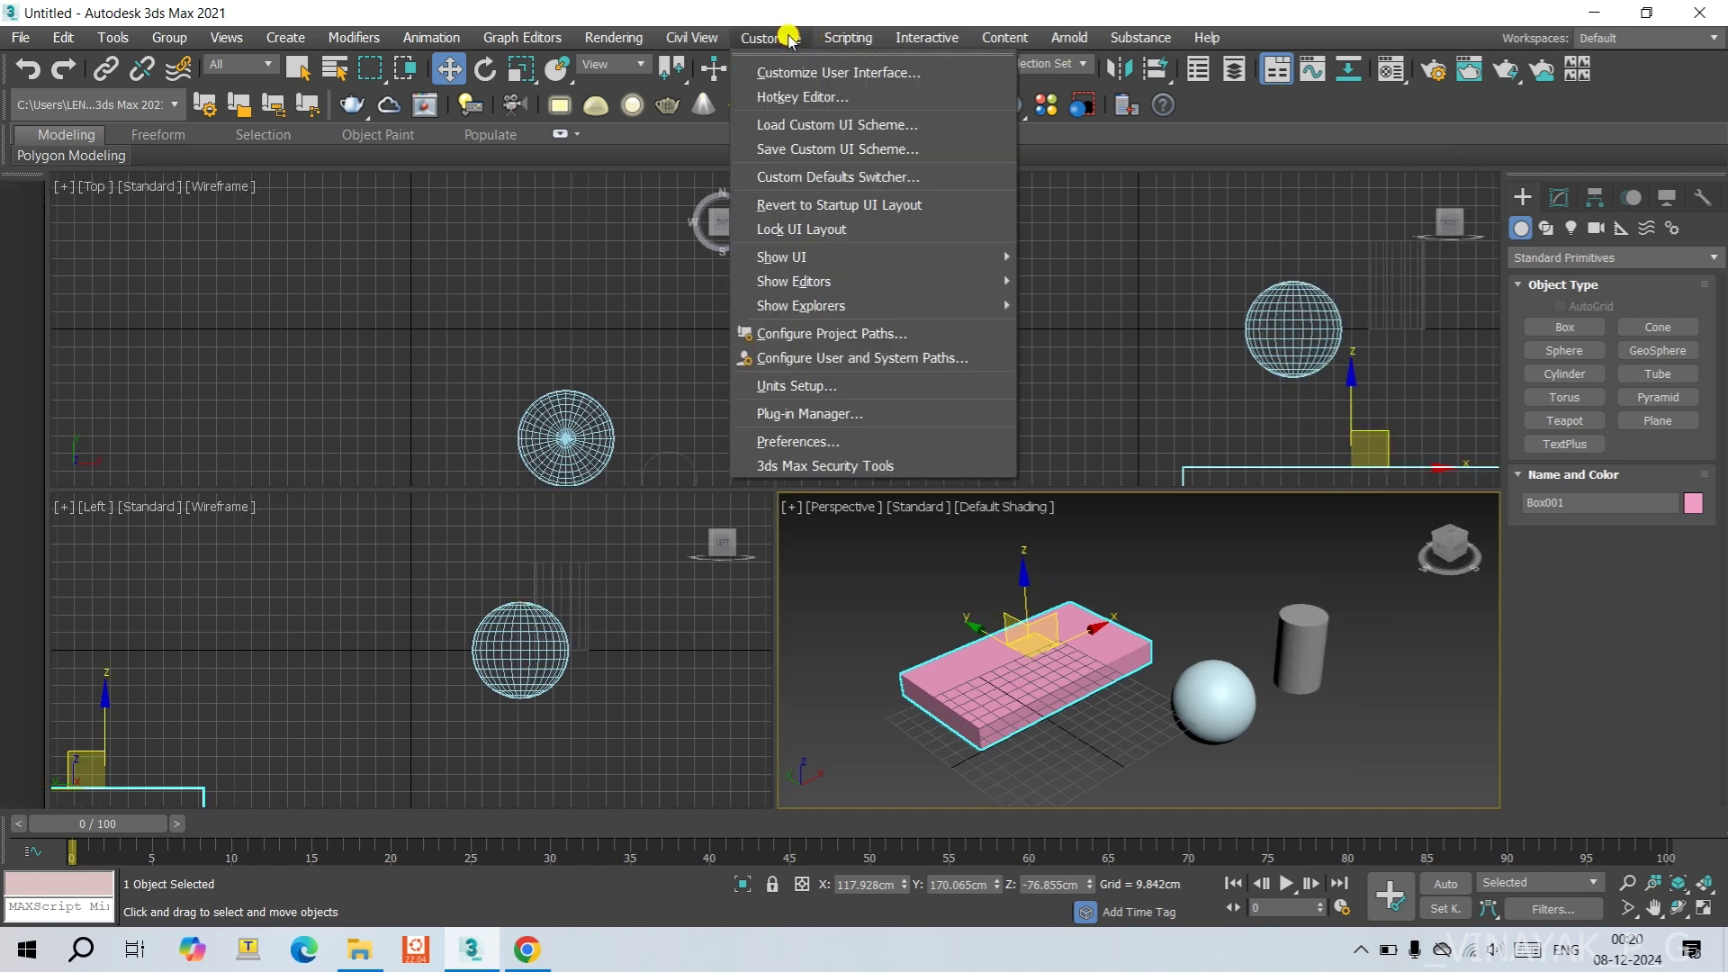
mouse_move(847, 256)
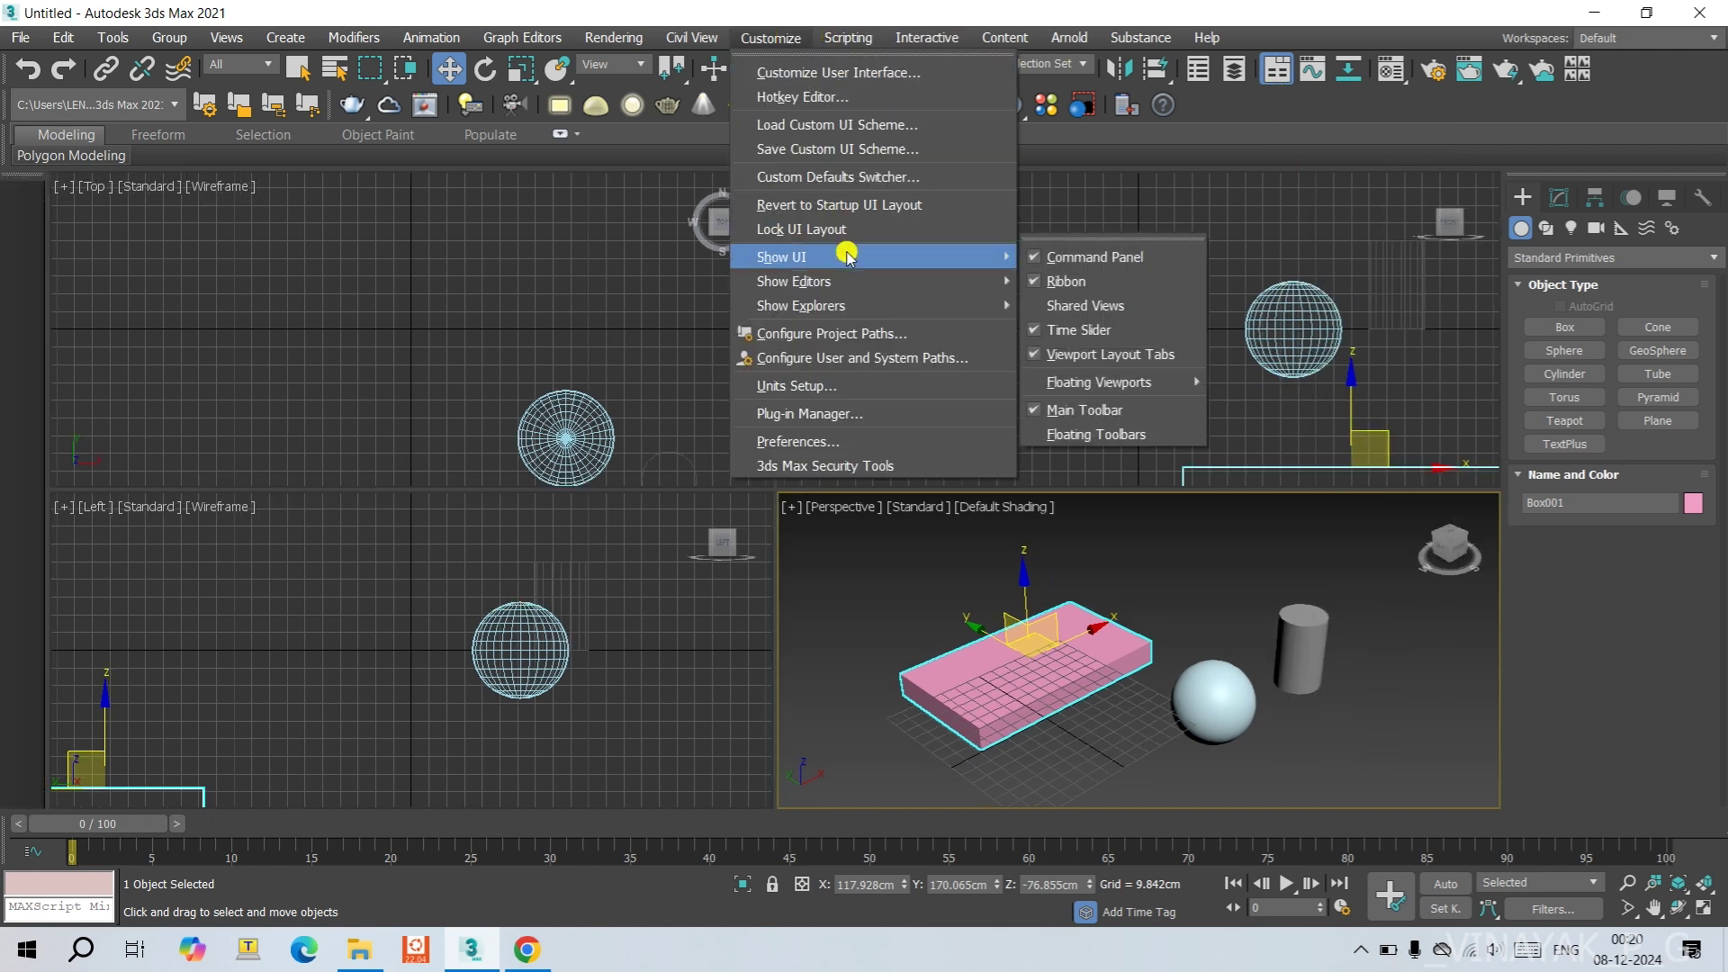
left_click(1032, 355)
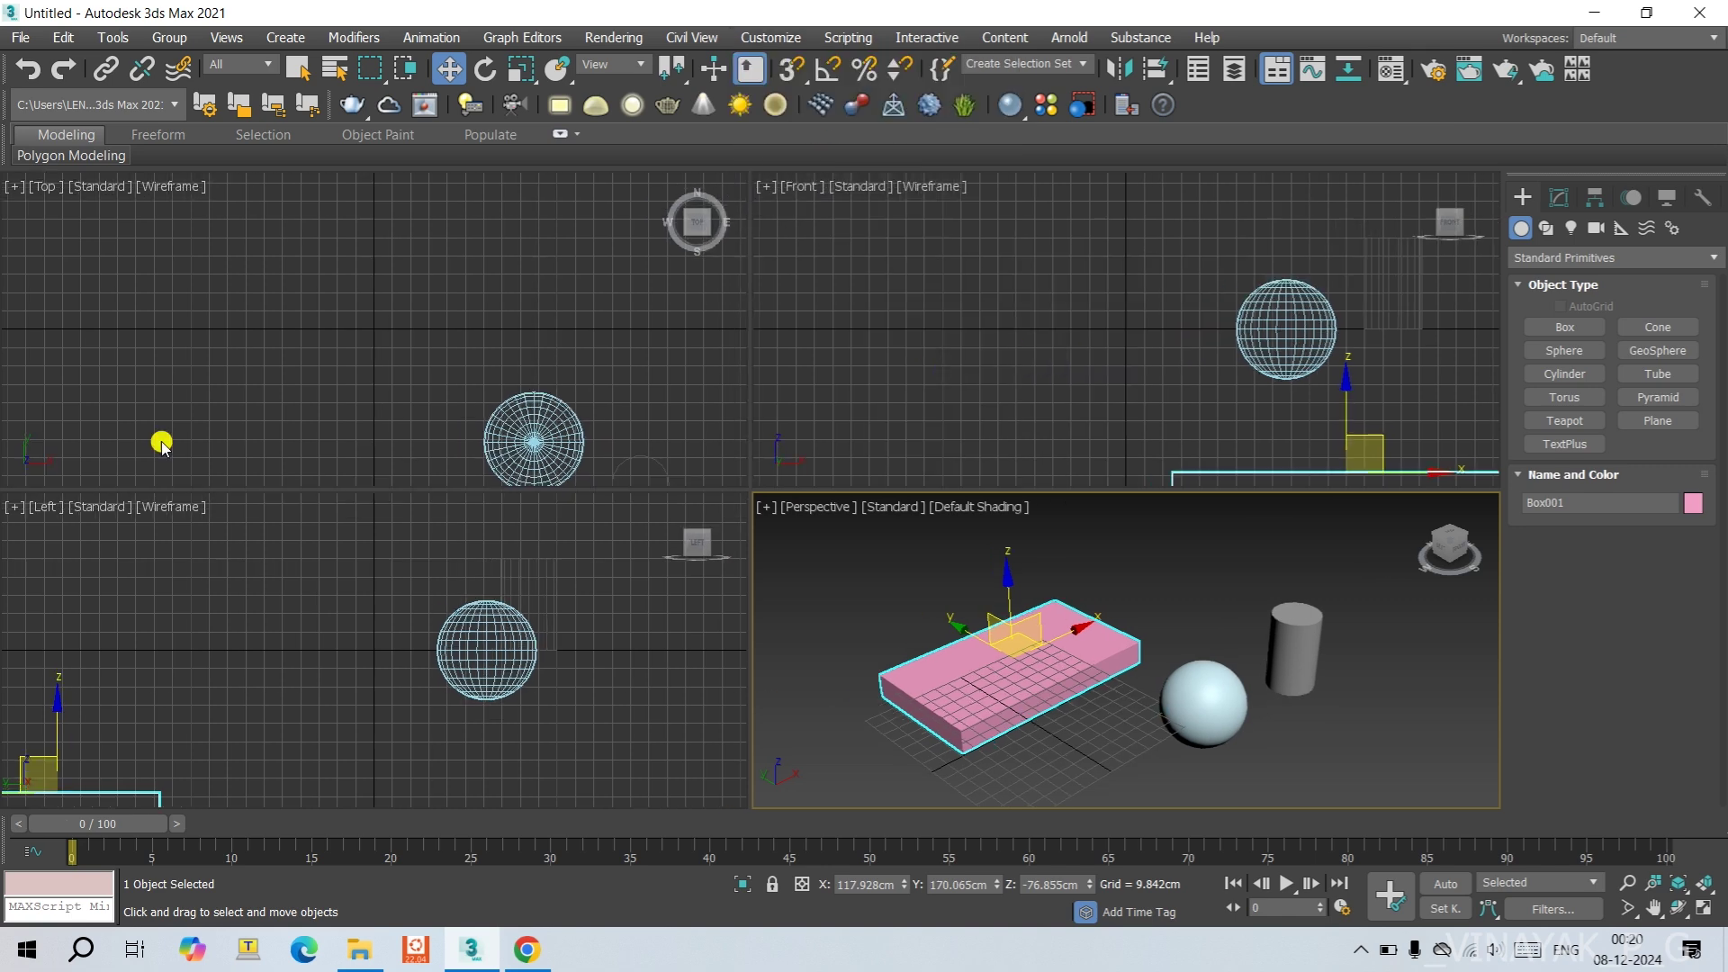
left_click(771, 37)
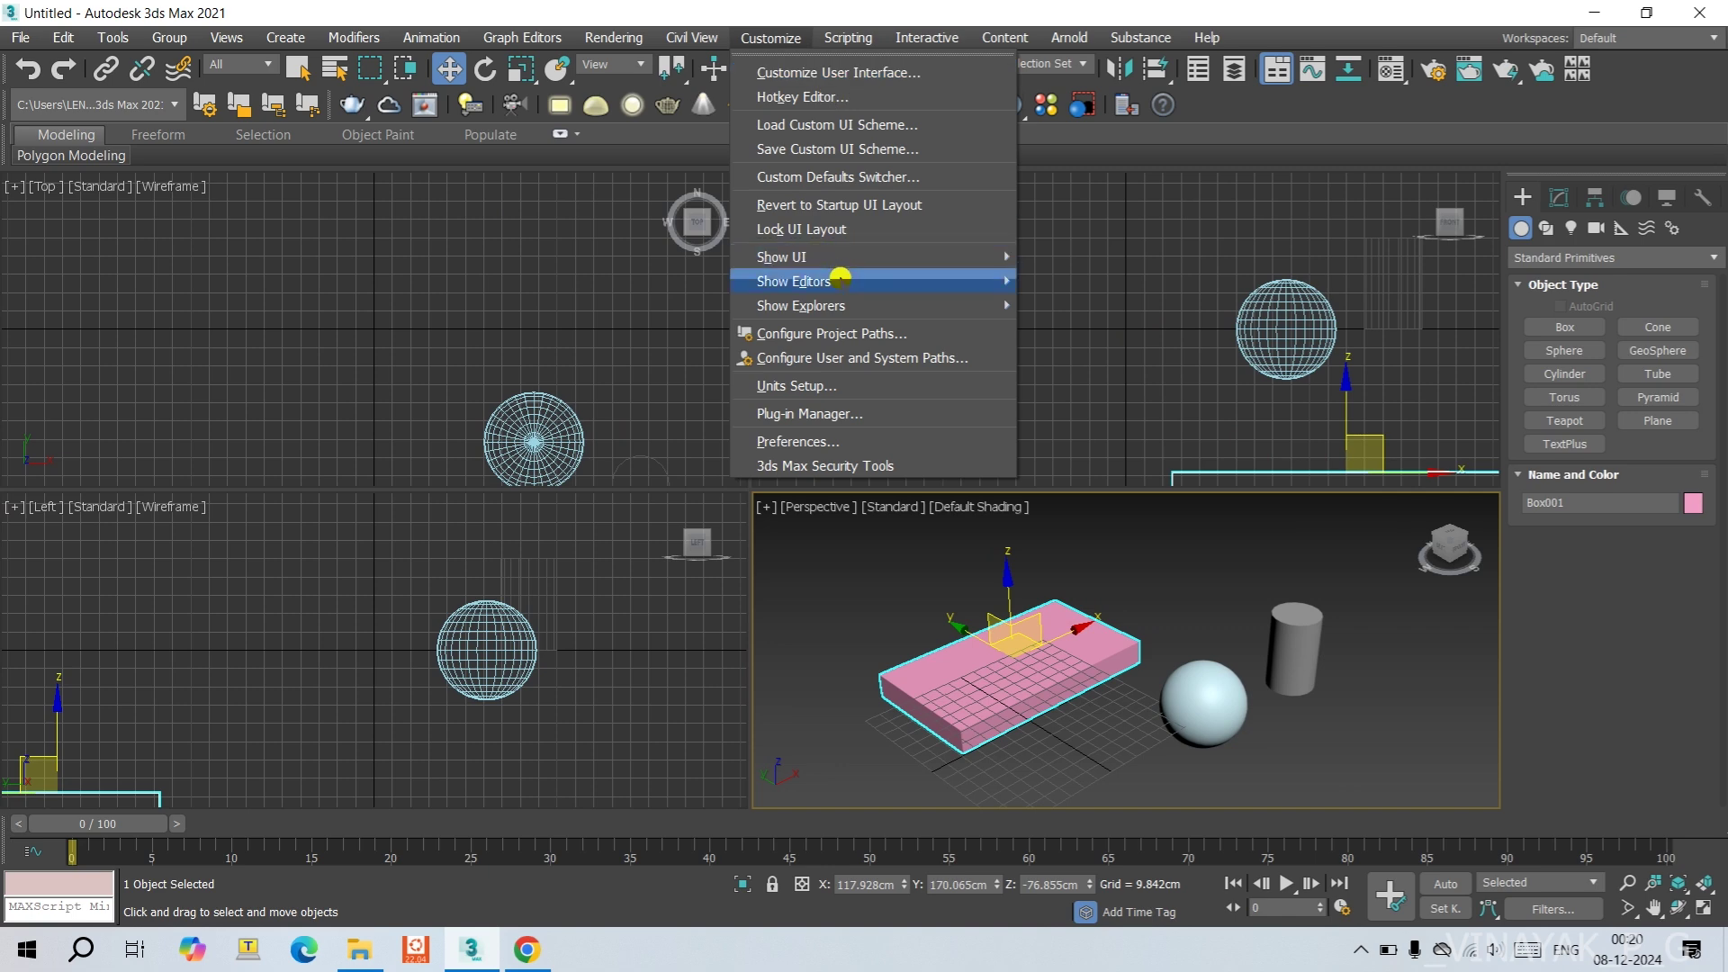
mouse_move(841, 255)
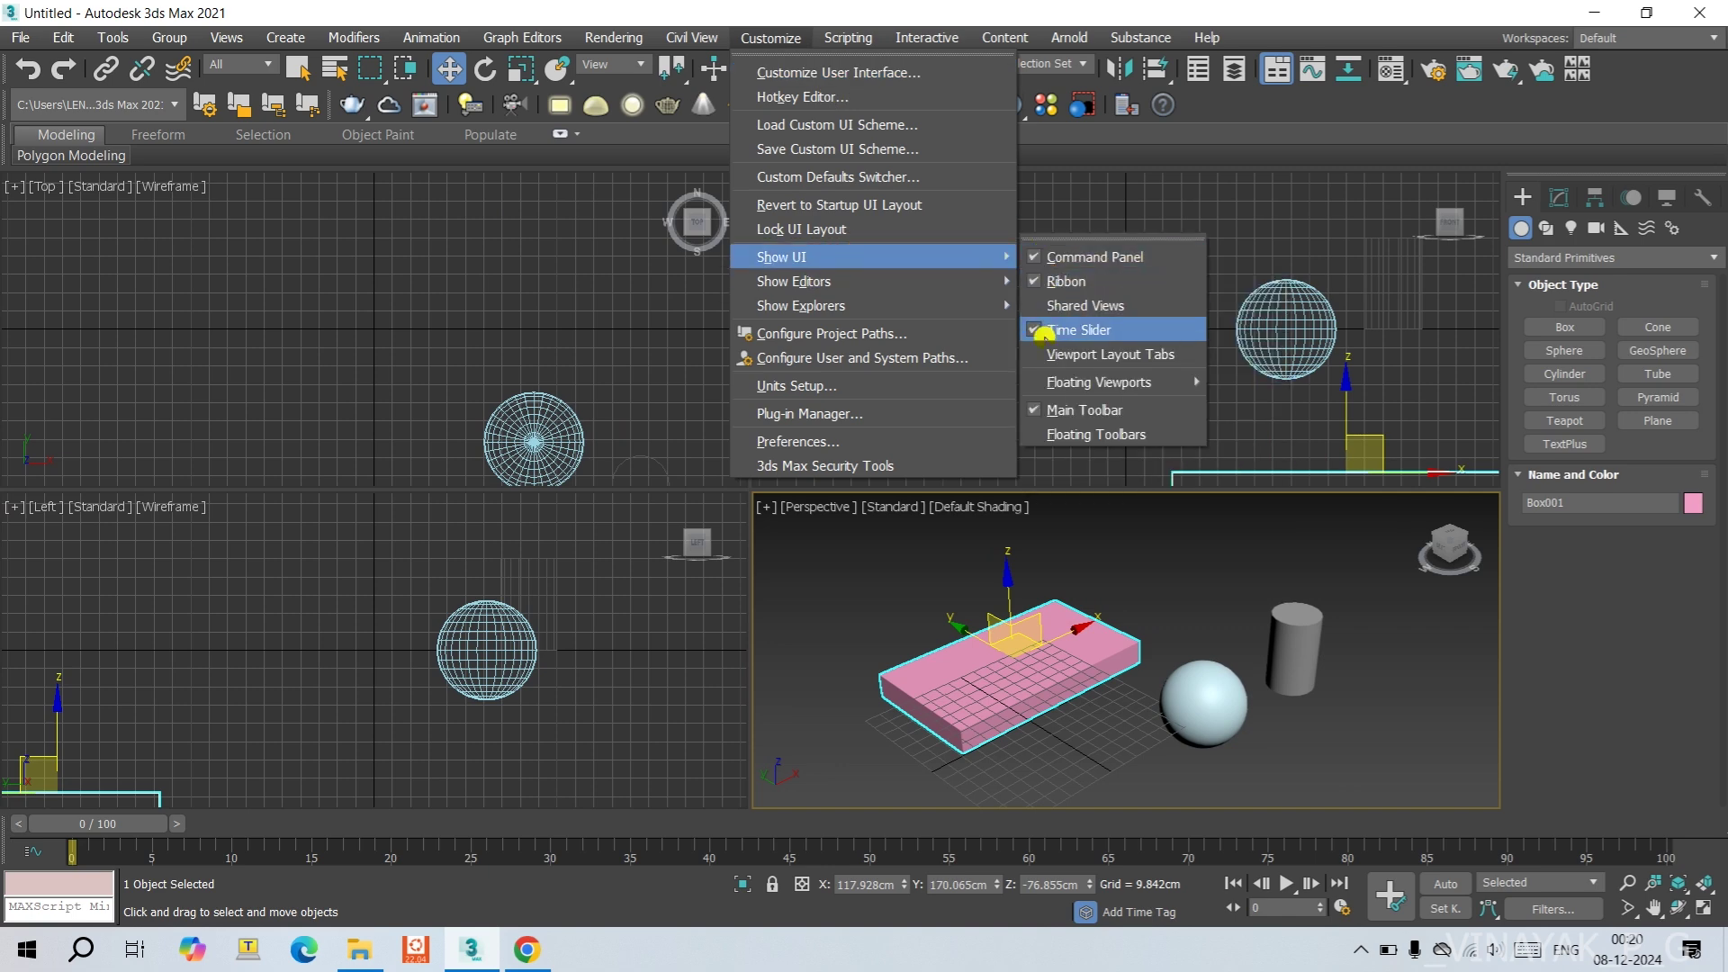
left_click(1036, 356)
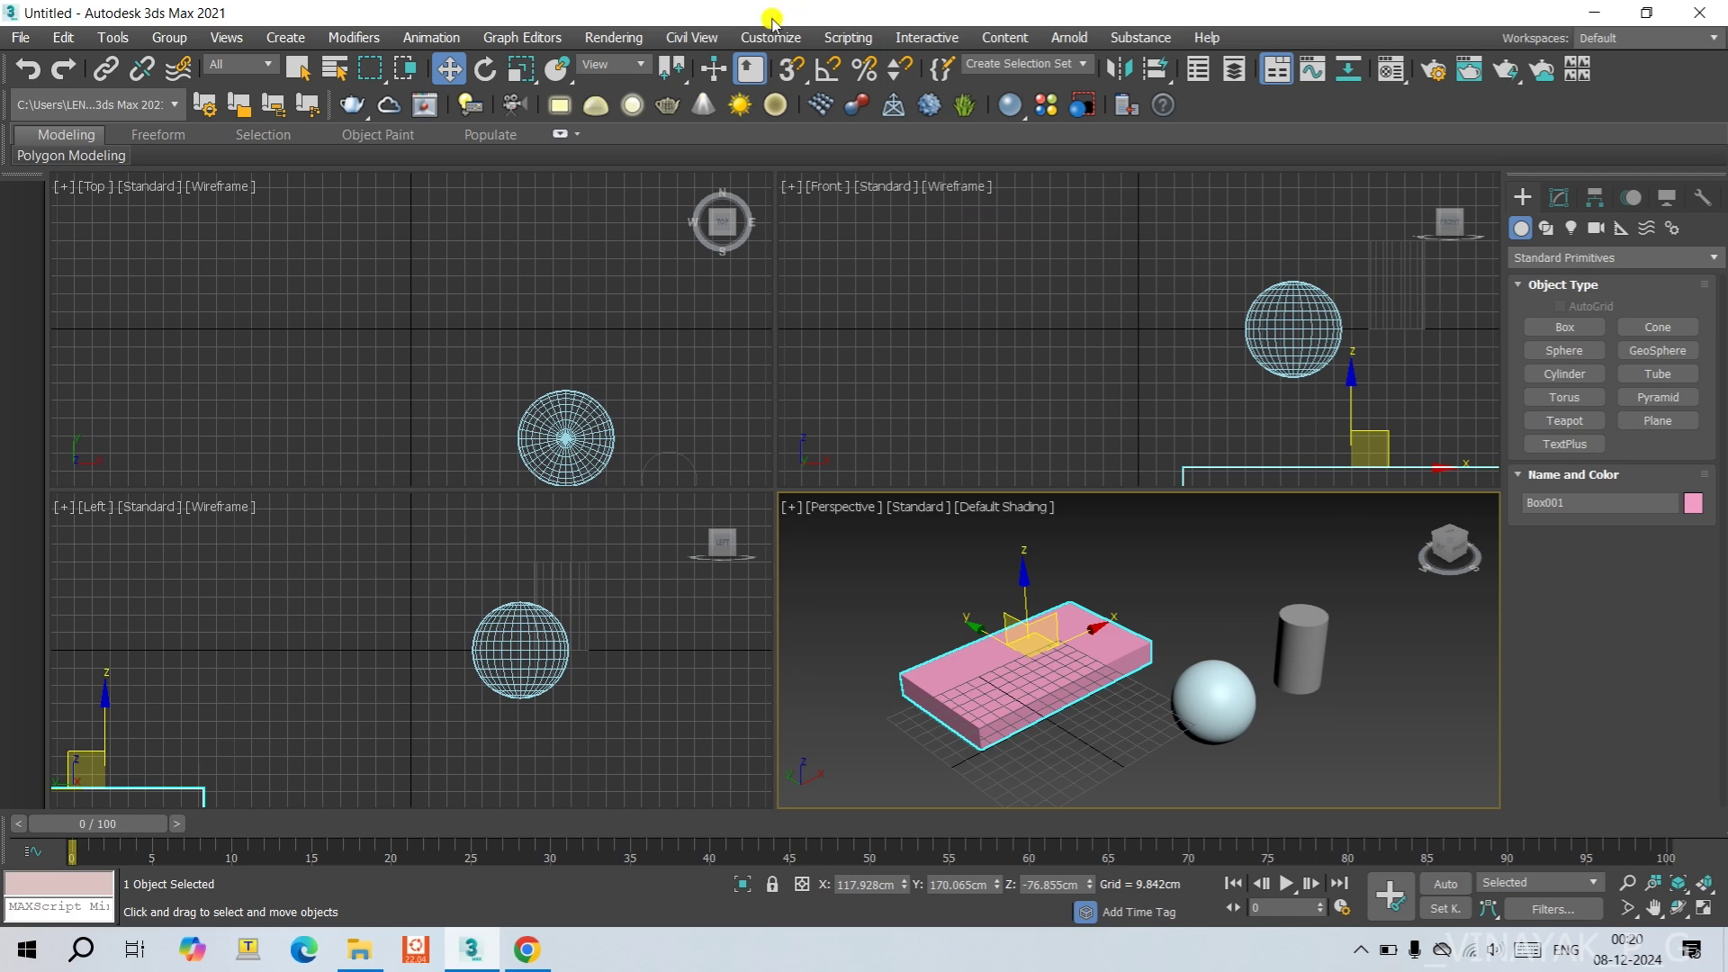
Turn the Command Panel off and back on through the Show UI customization options.
left_click(772, 37)
mouse_move(814, 255)
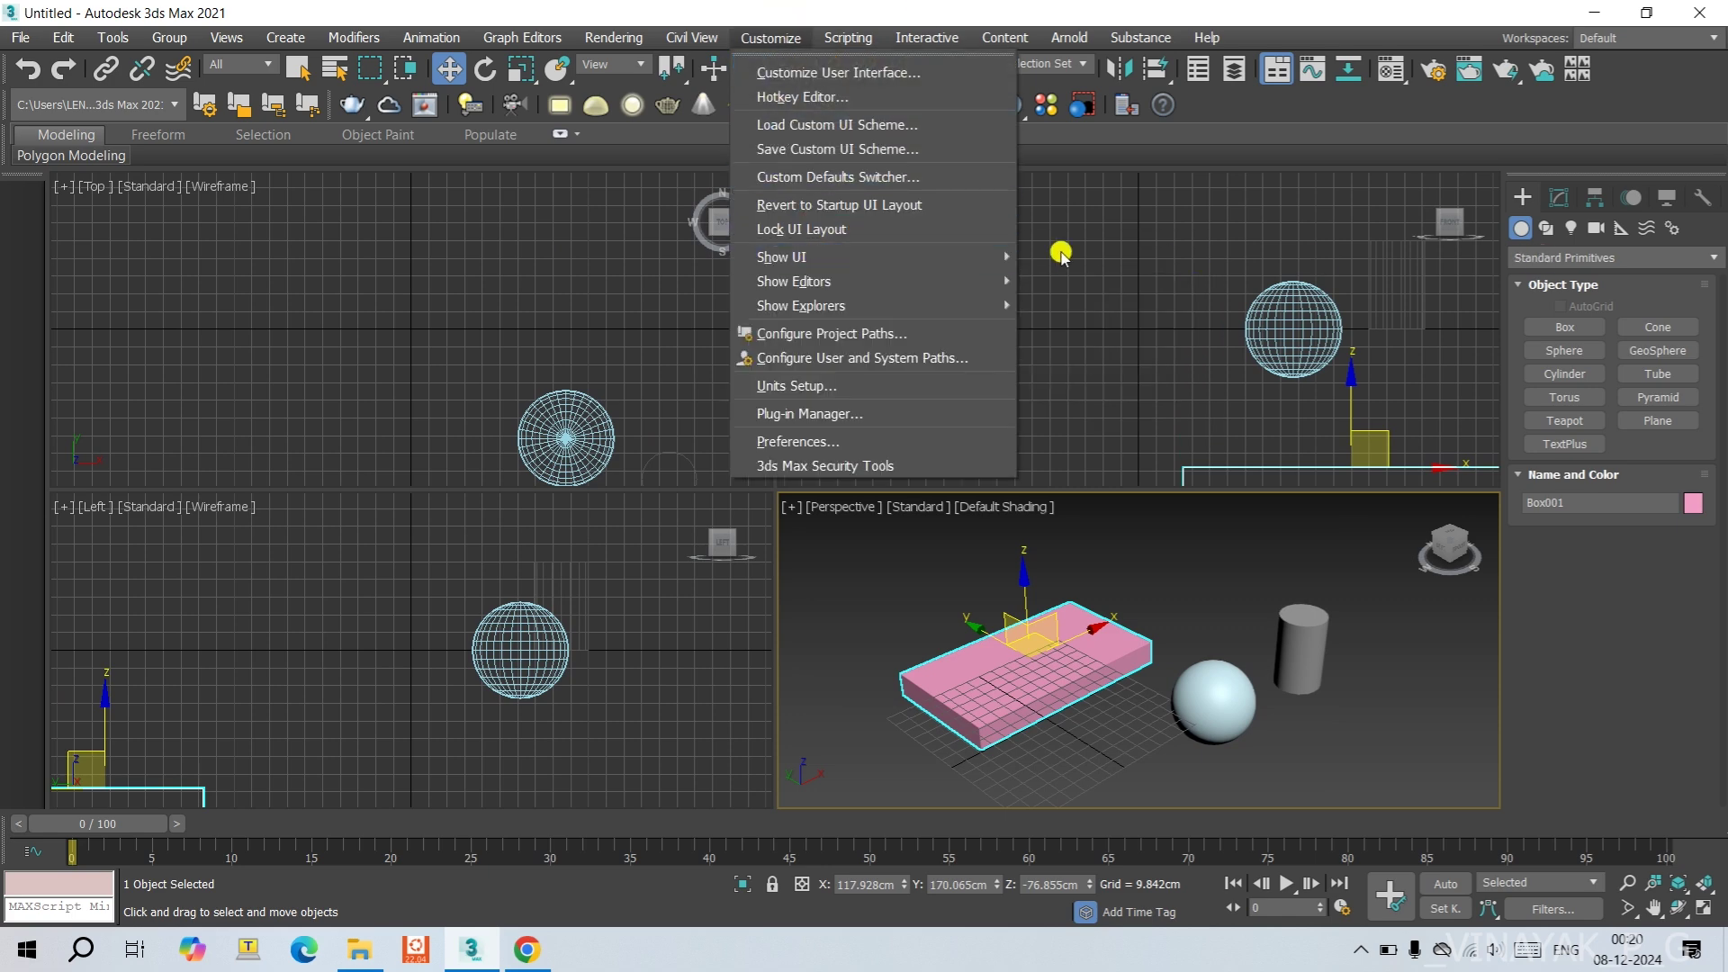
left_click(1032, 257)
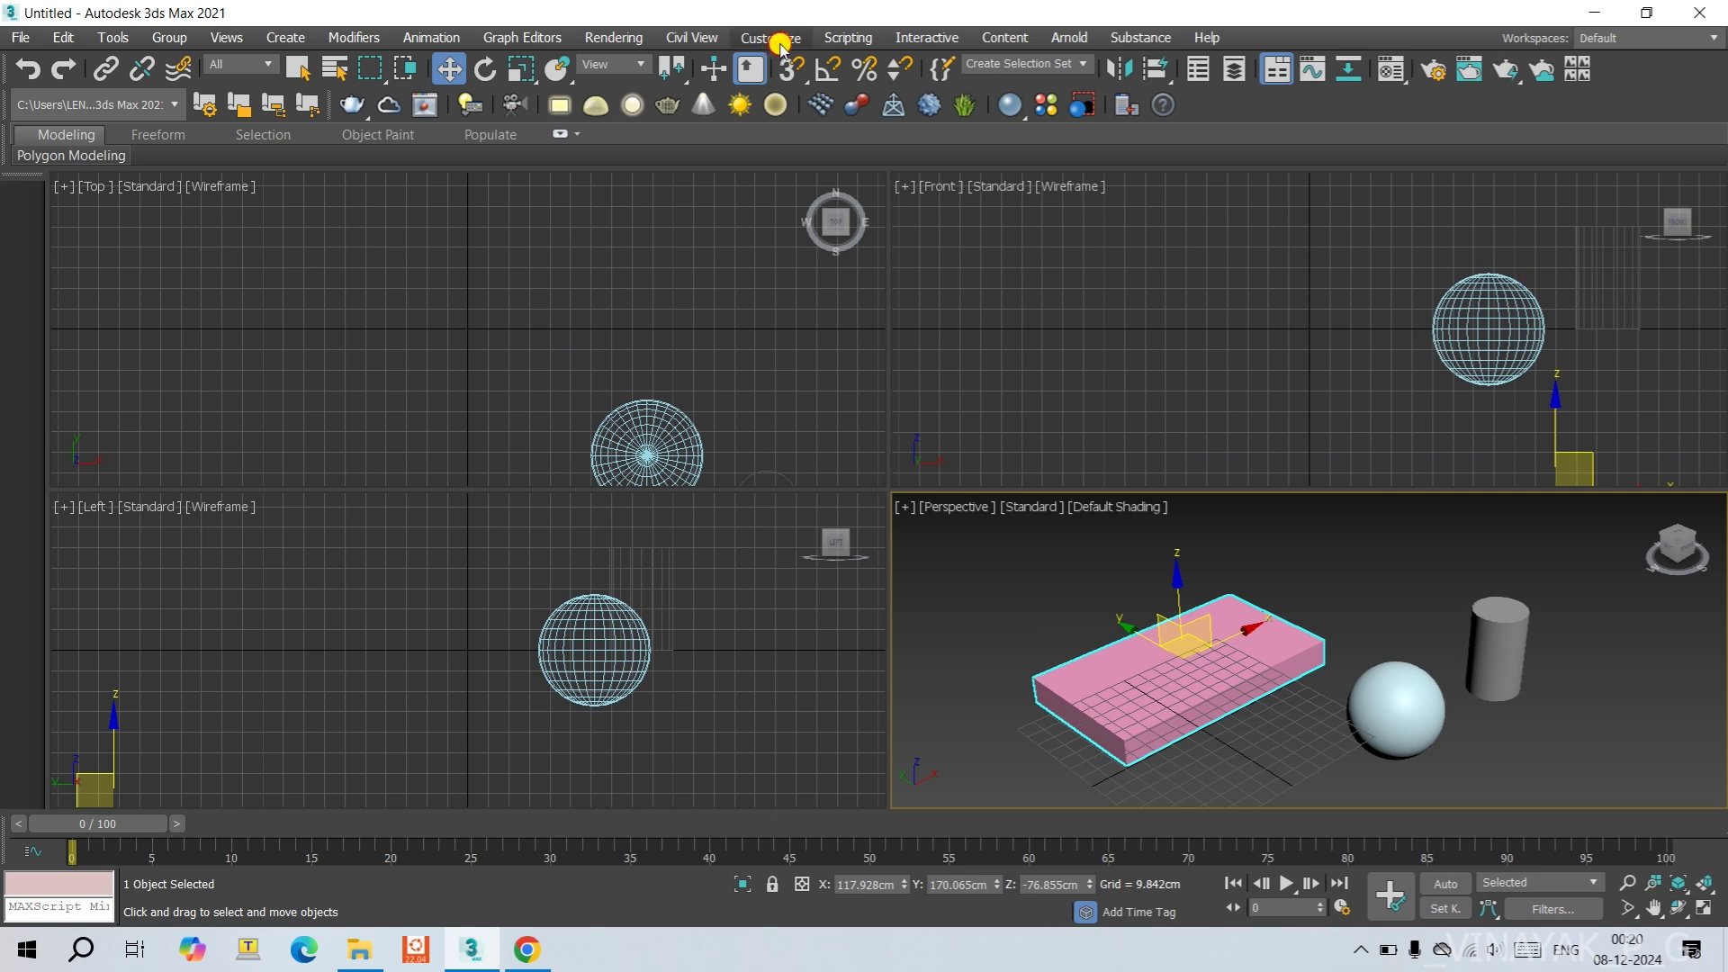
left_click(779, 44)
mouse_move(832, 255)
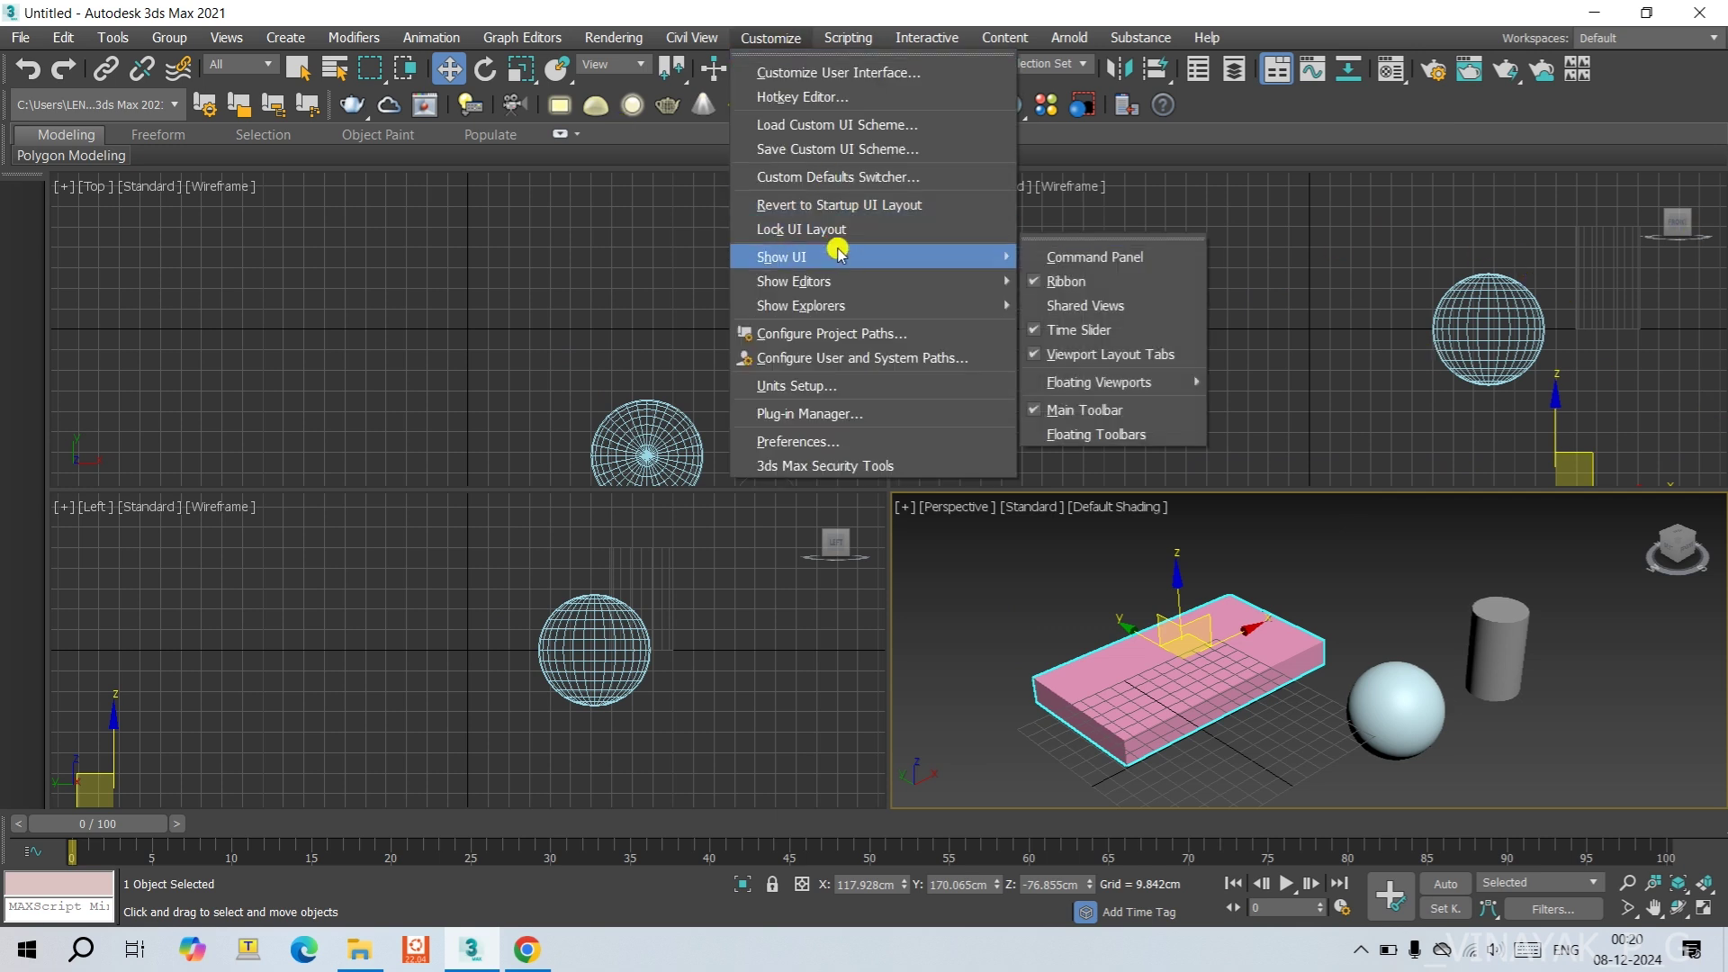
left_click(1032, 257)
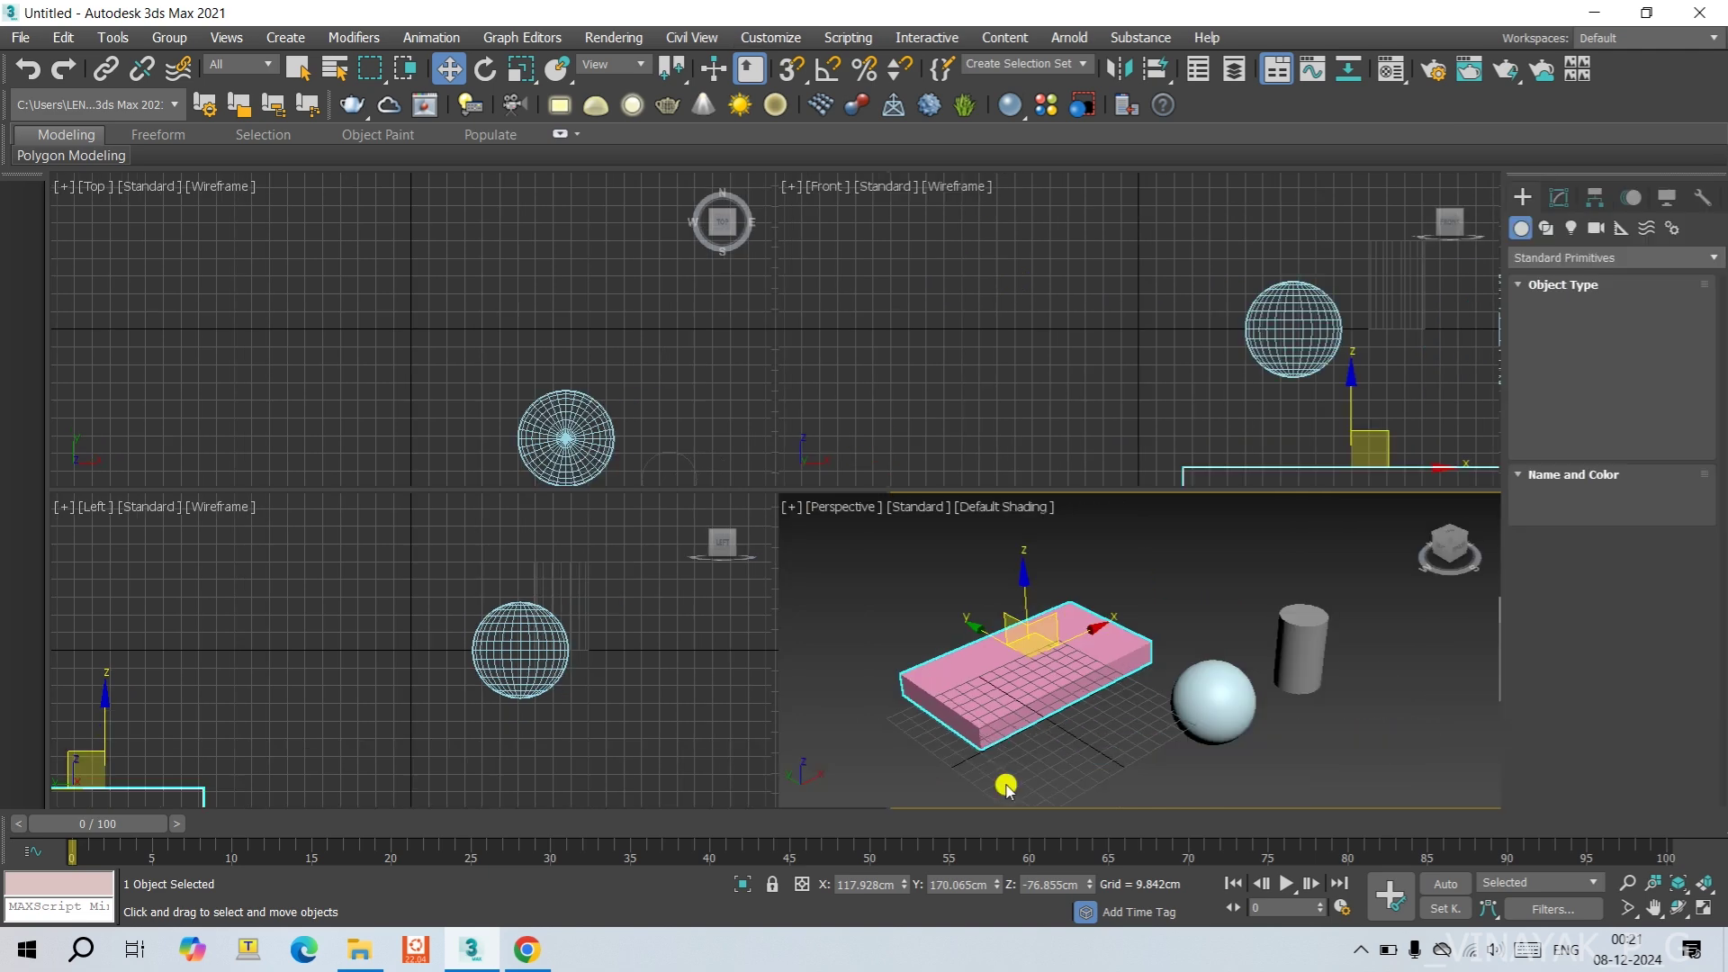
left_click(767, 39)
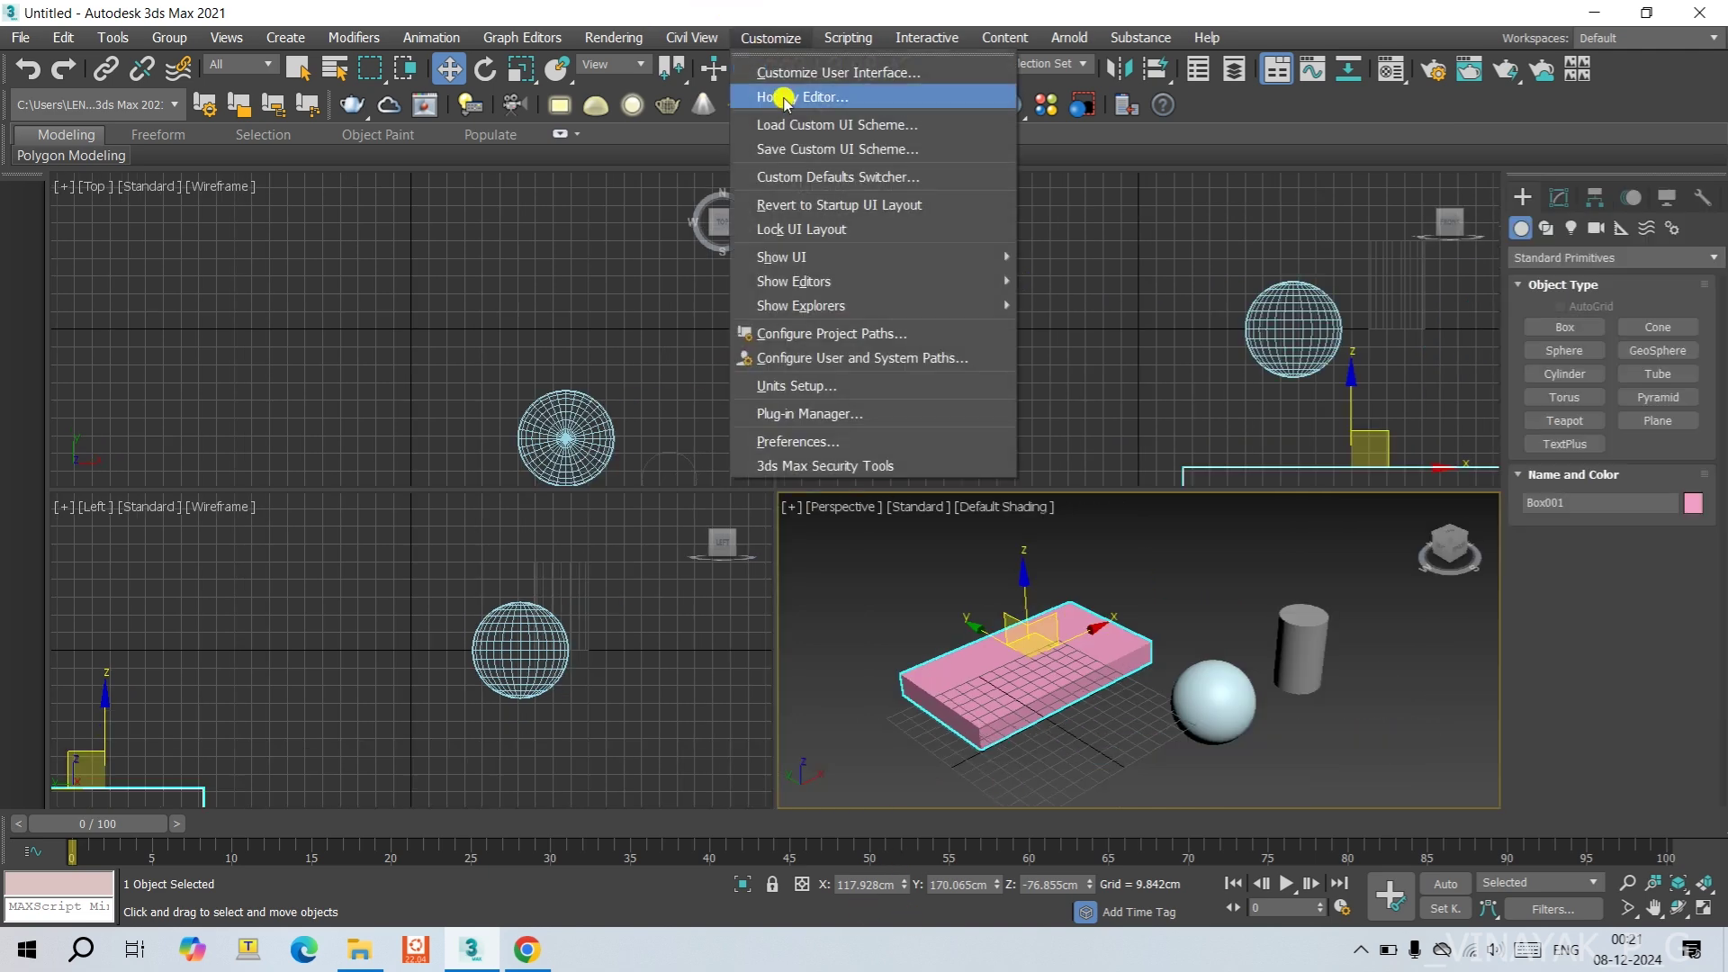
mouse_move(808, 255)
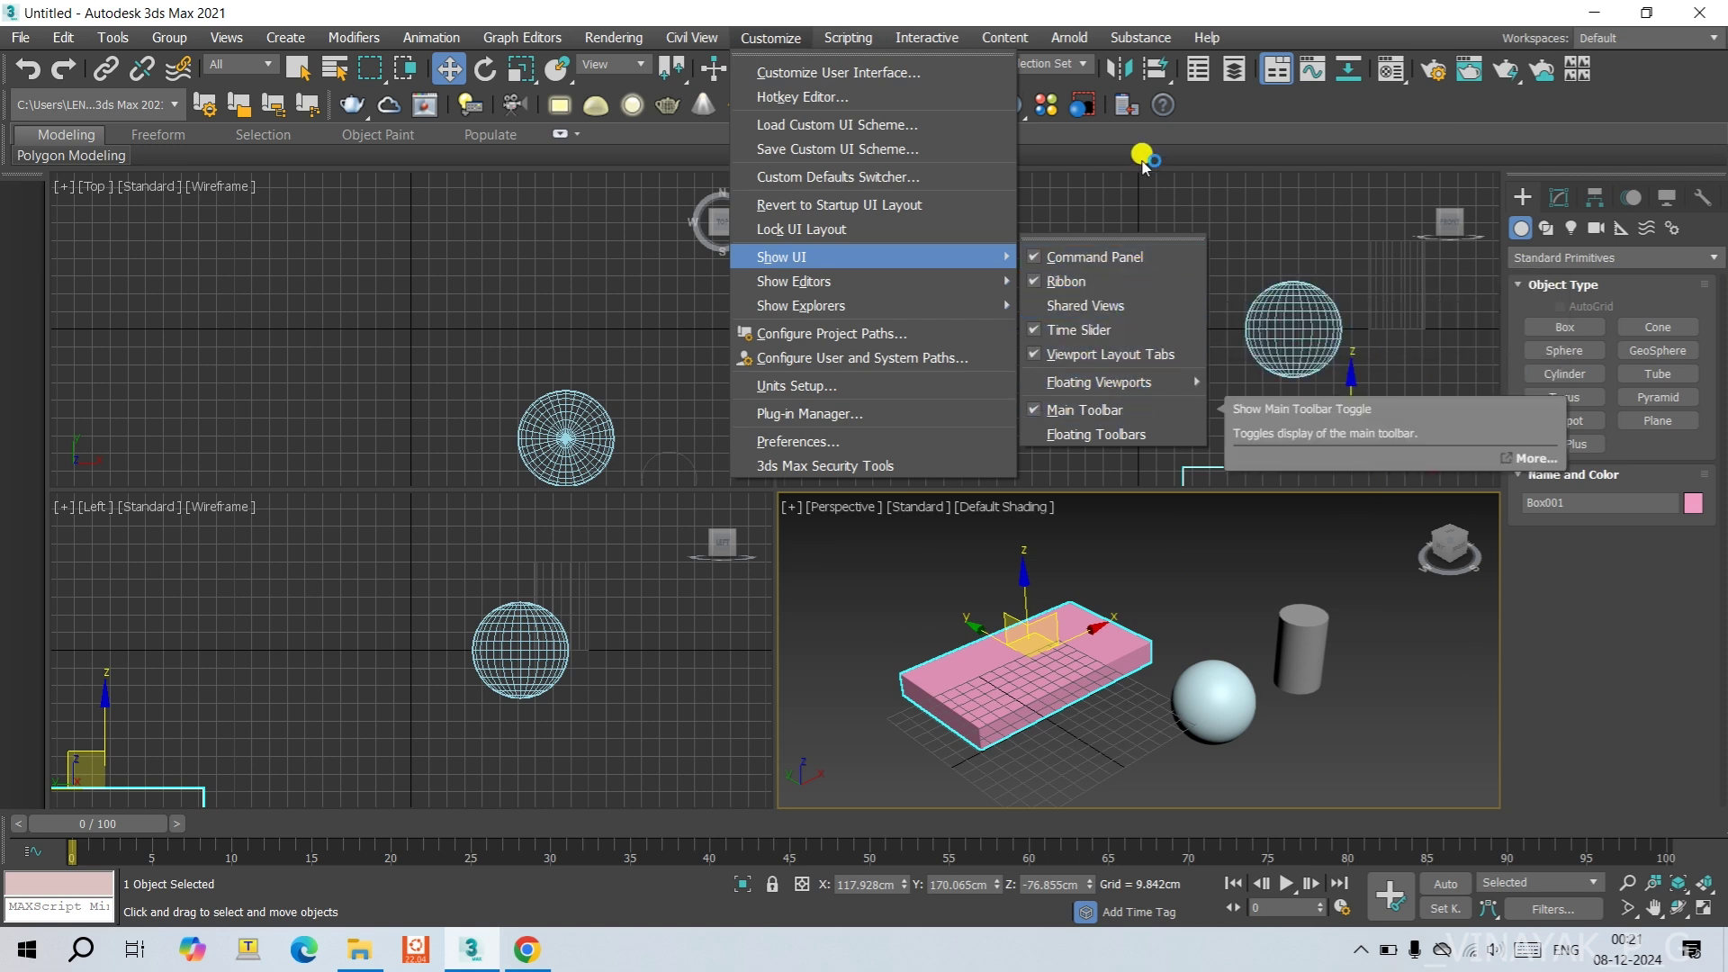
key("Escape")
key("Escape")
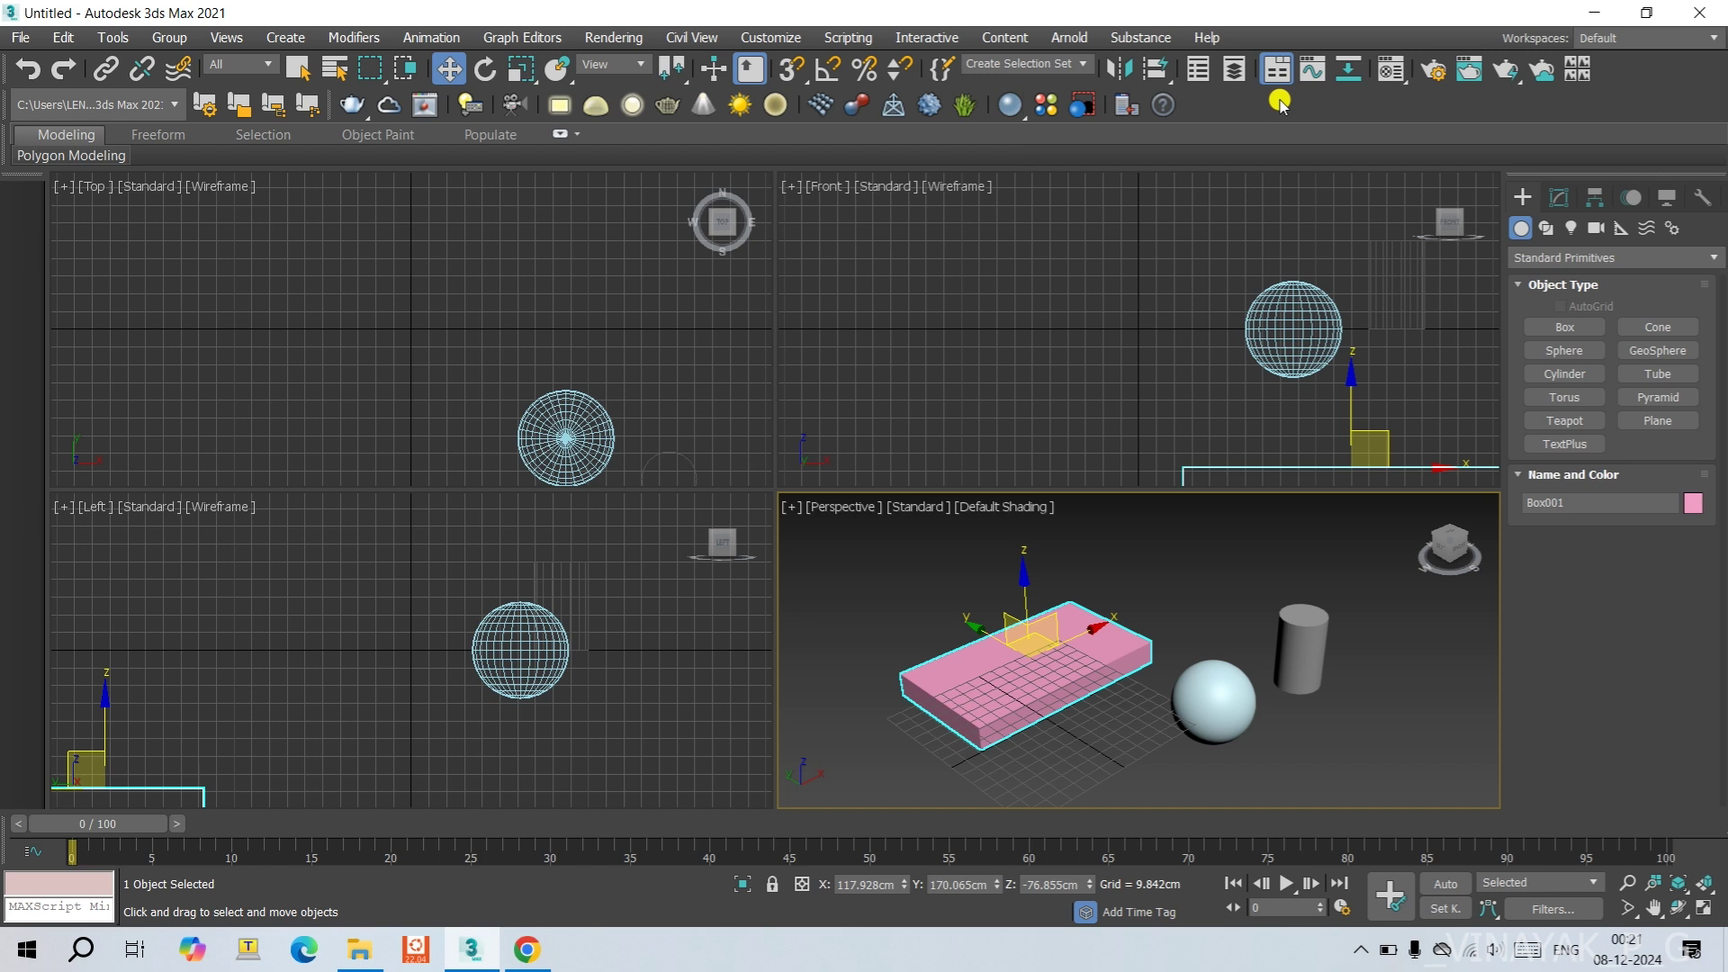
right_click(1280, 102)
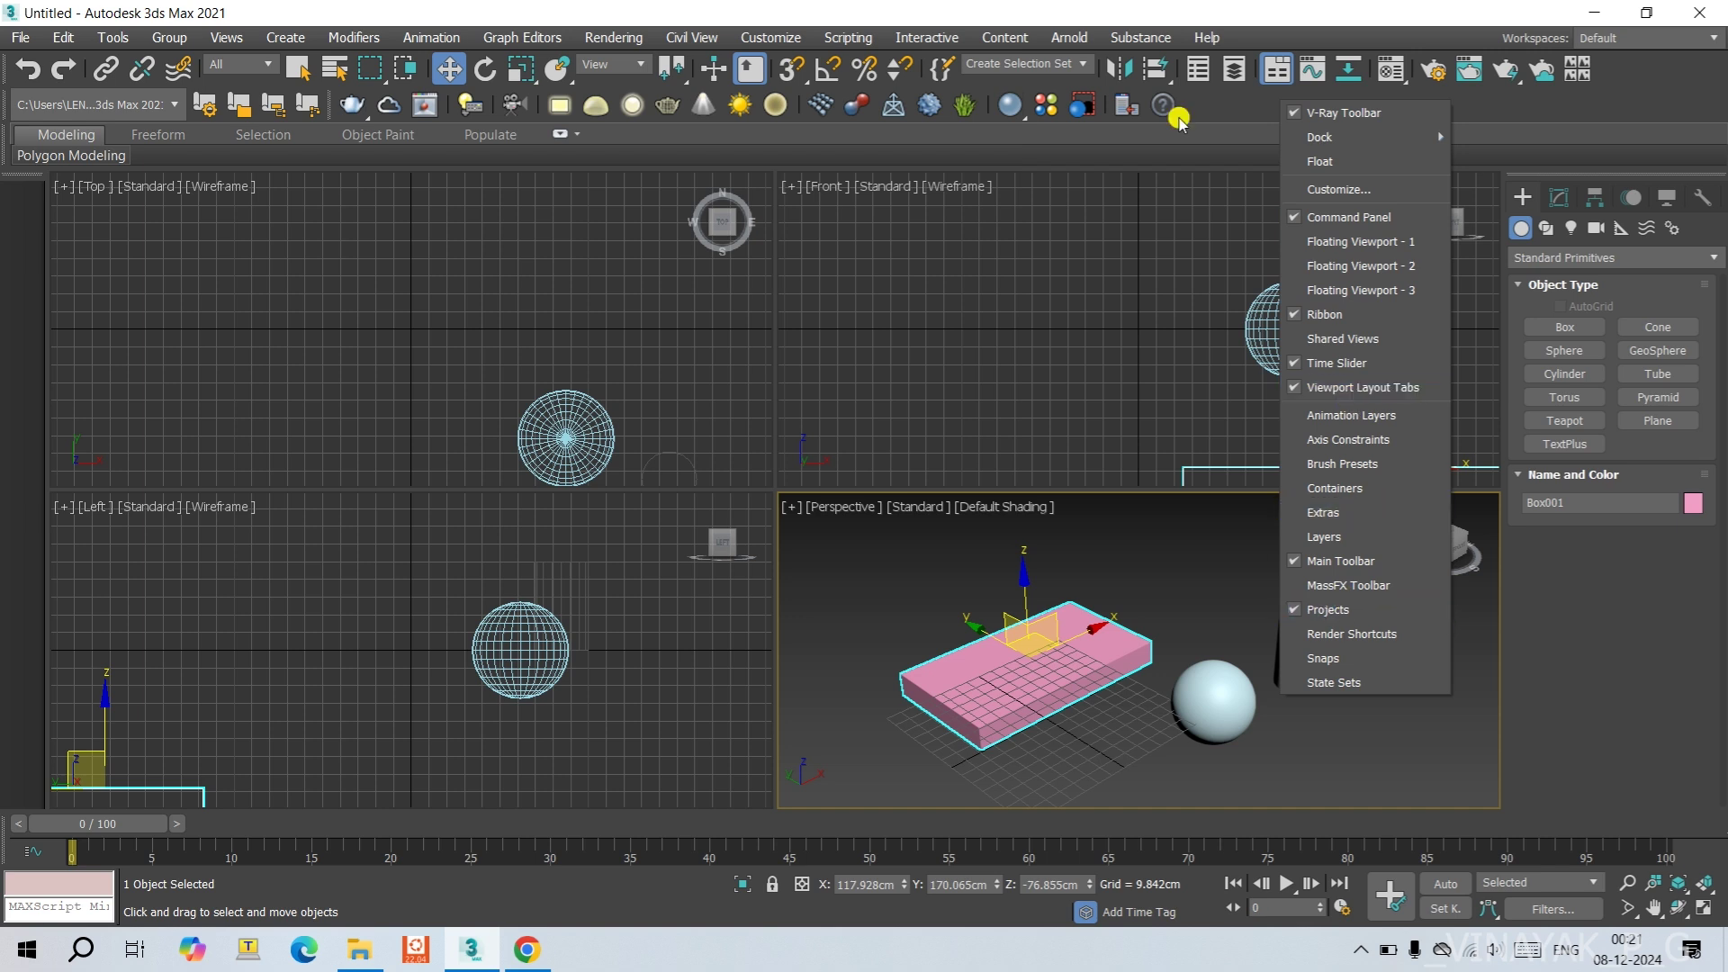
left_click(1216, 114)
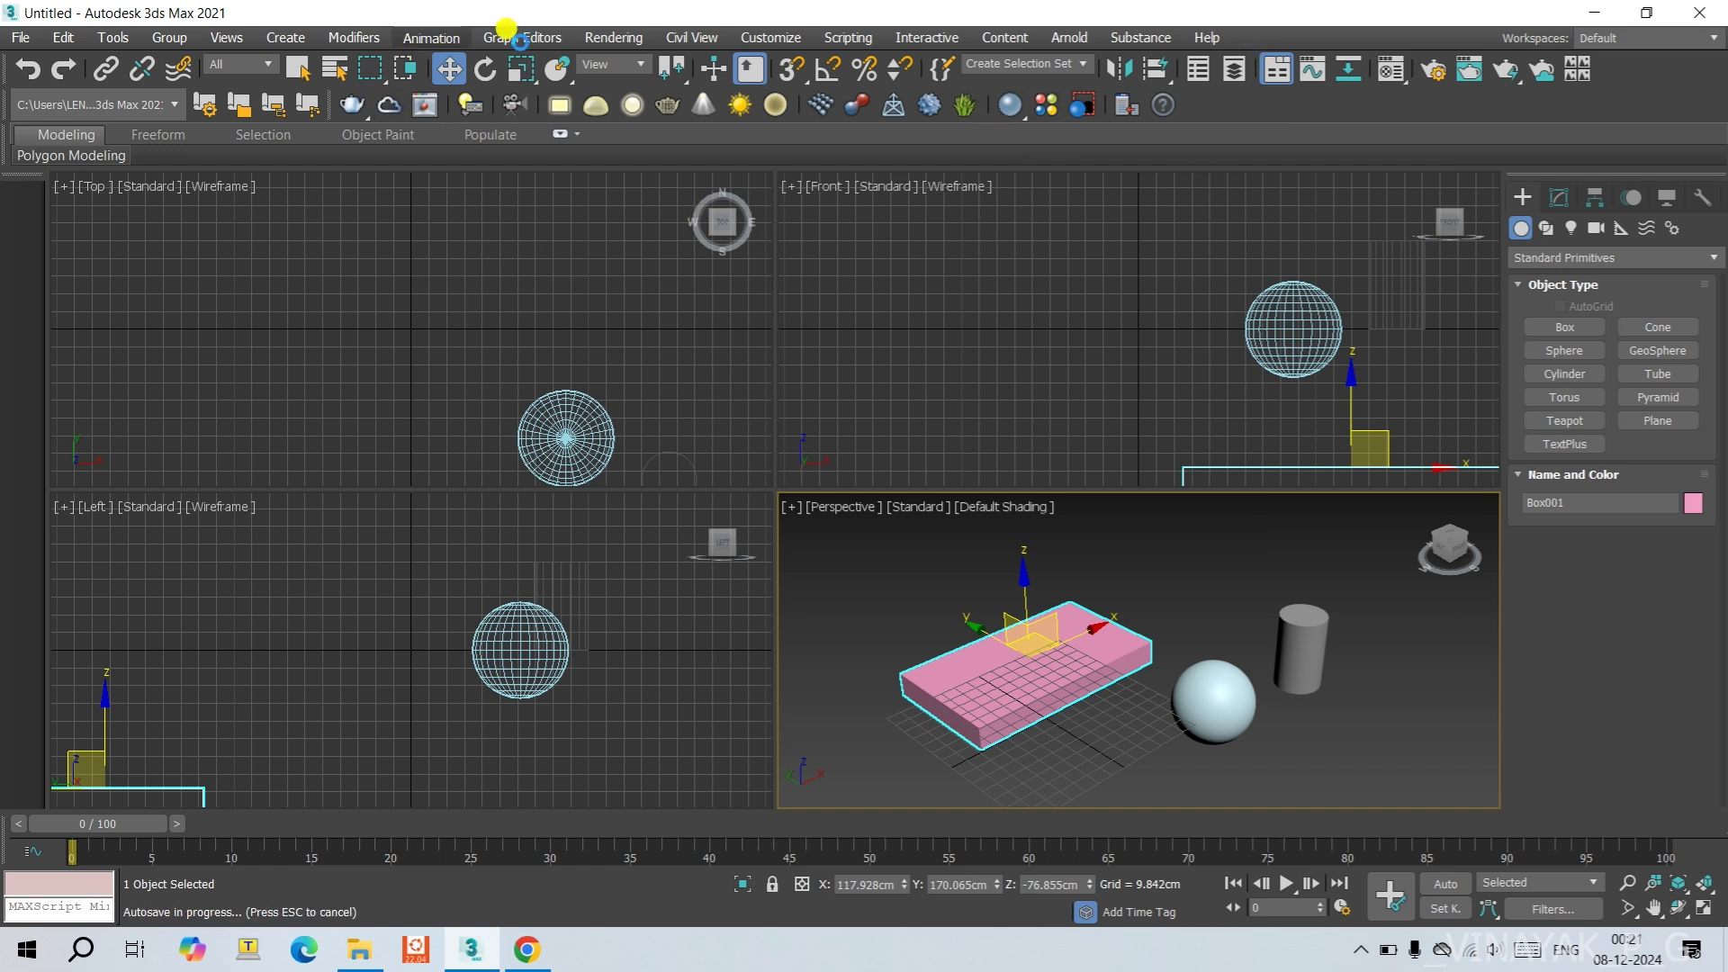
Configure the viewport layout as two stacked views with a shorter upper one, set the upper view to Front, and apply it.
left_click(229, 39)
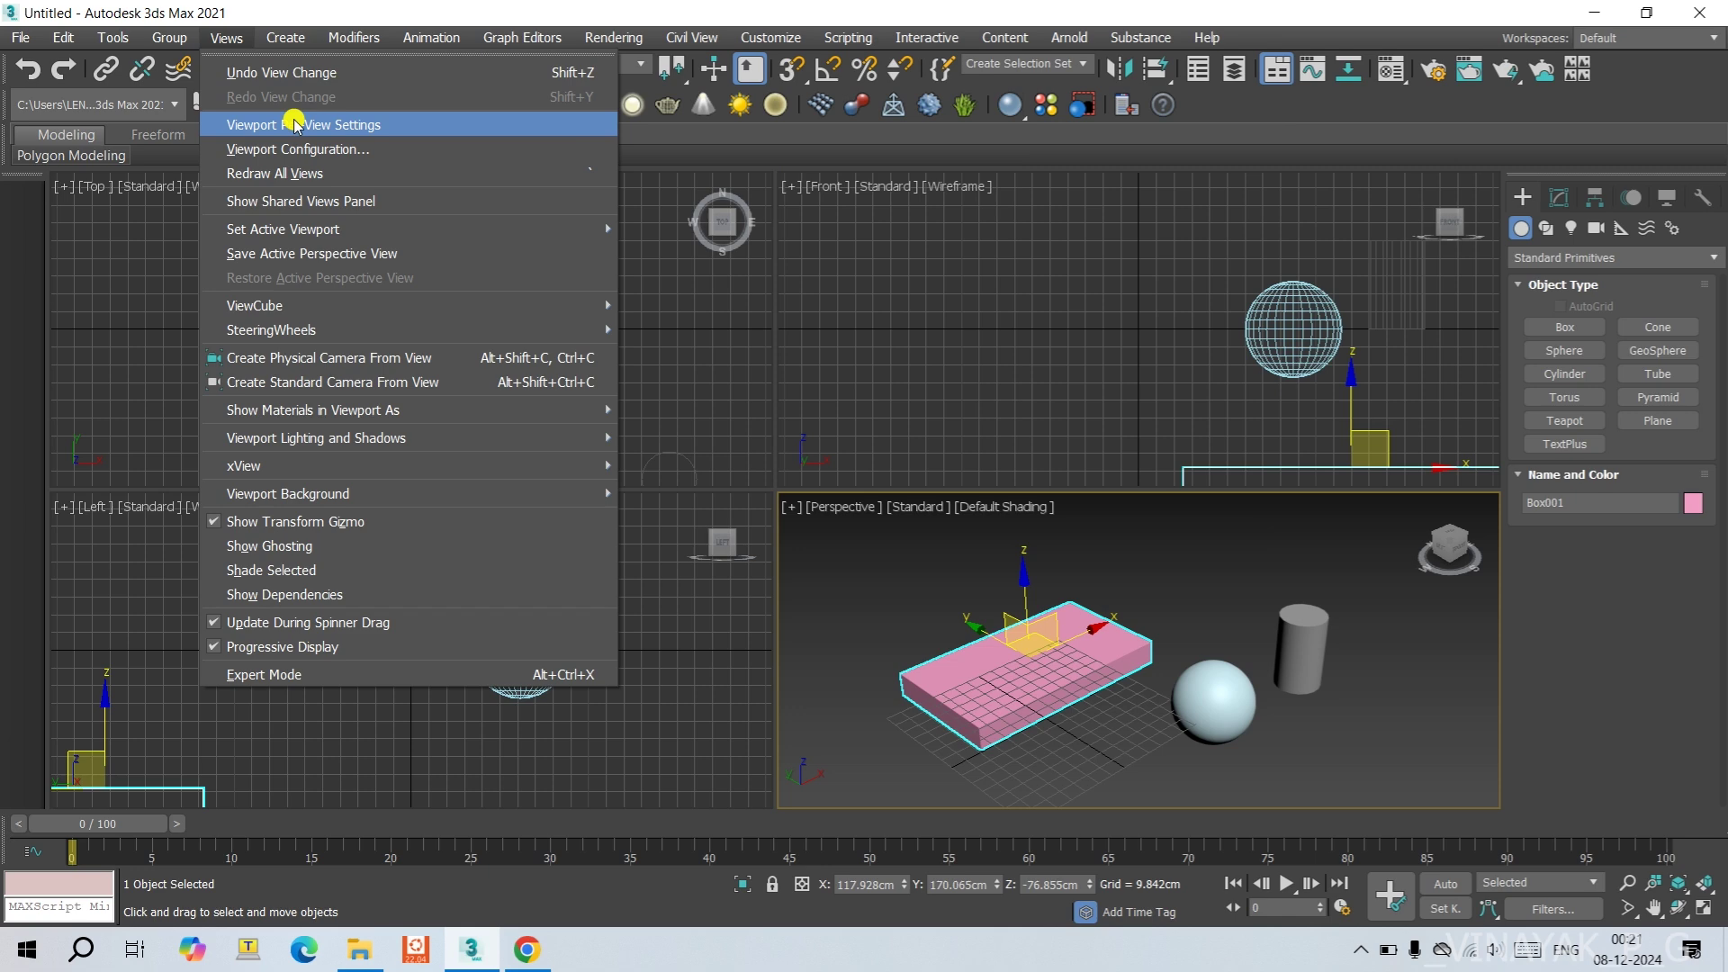
left_click(293, 147)
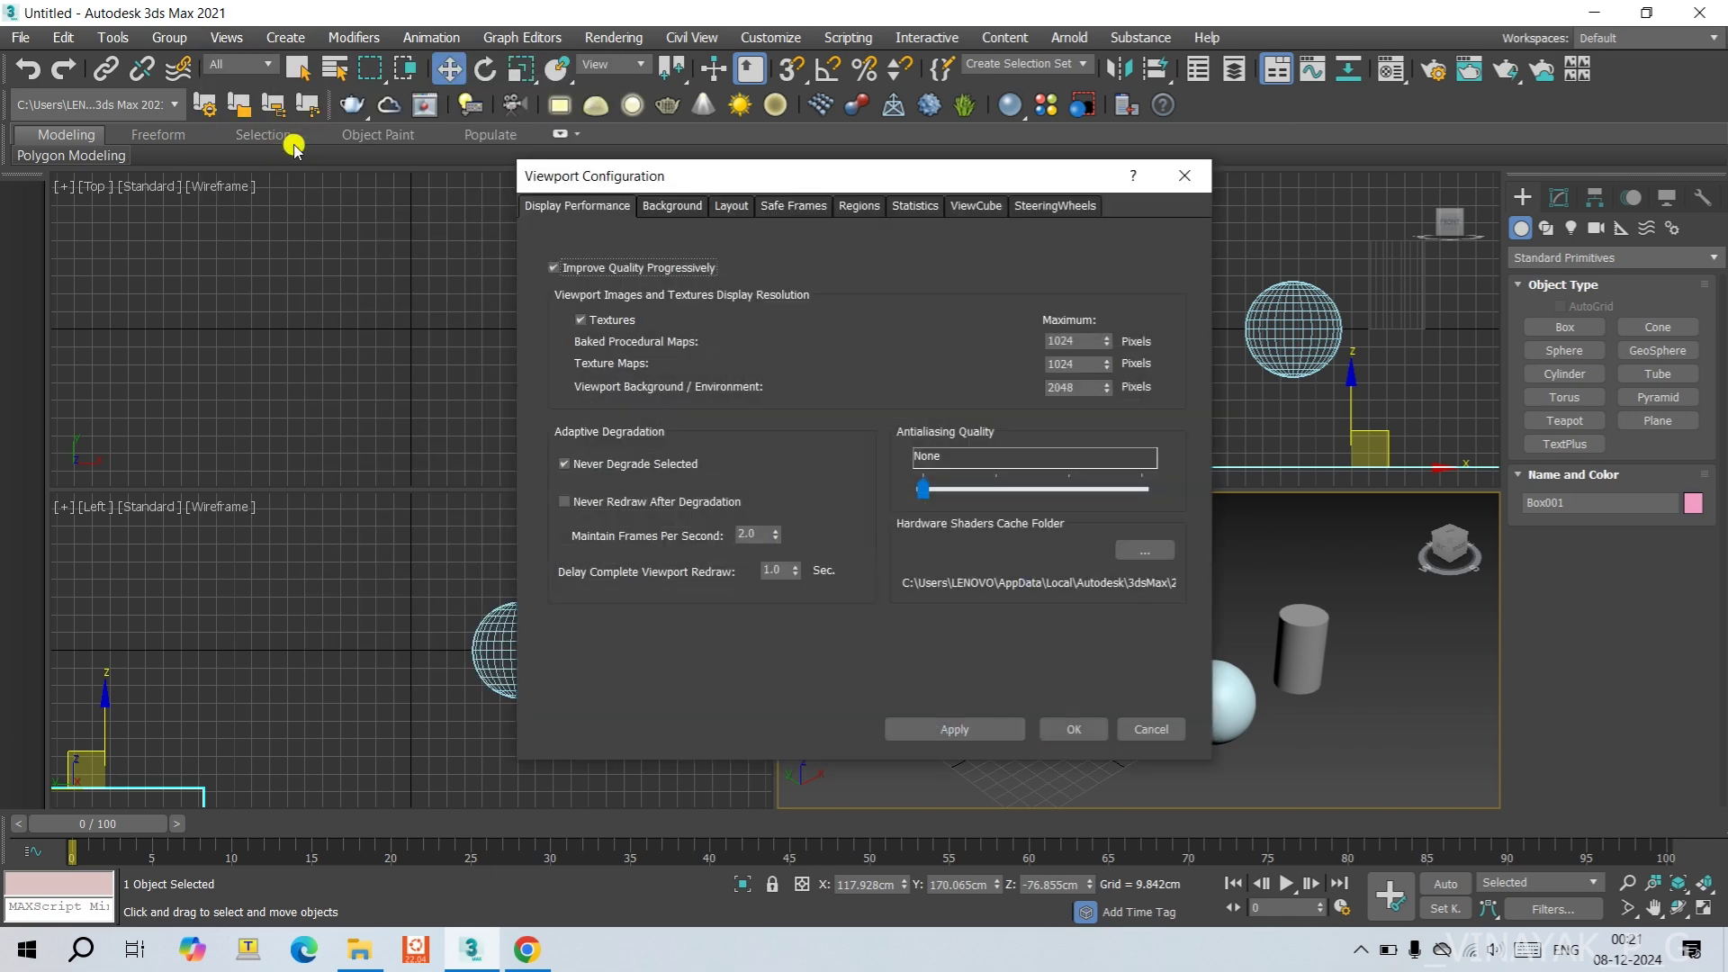
left_click(725, 209)
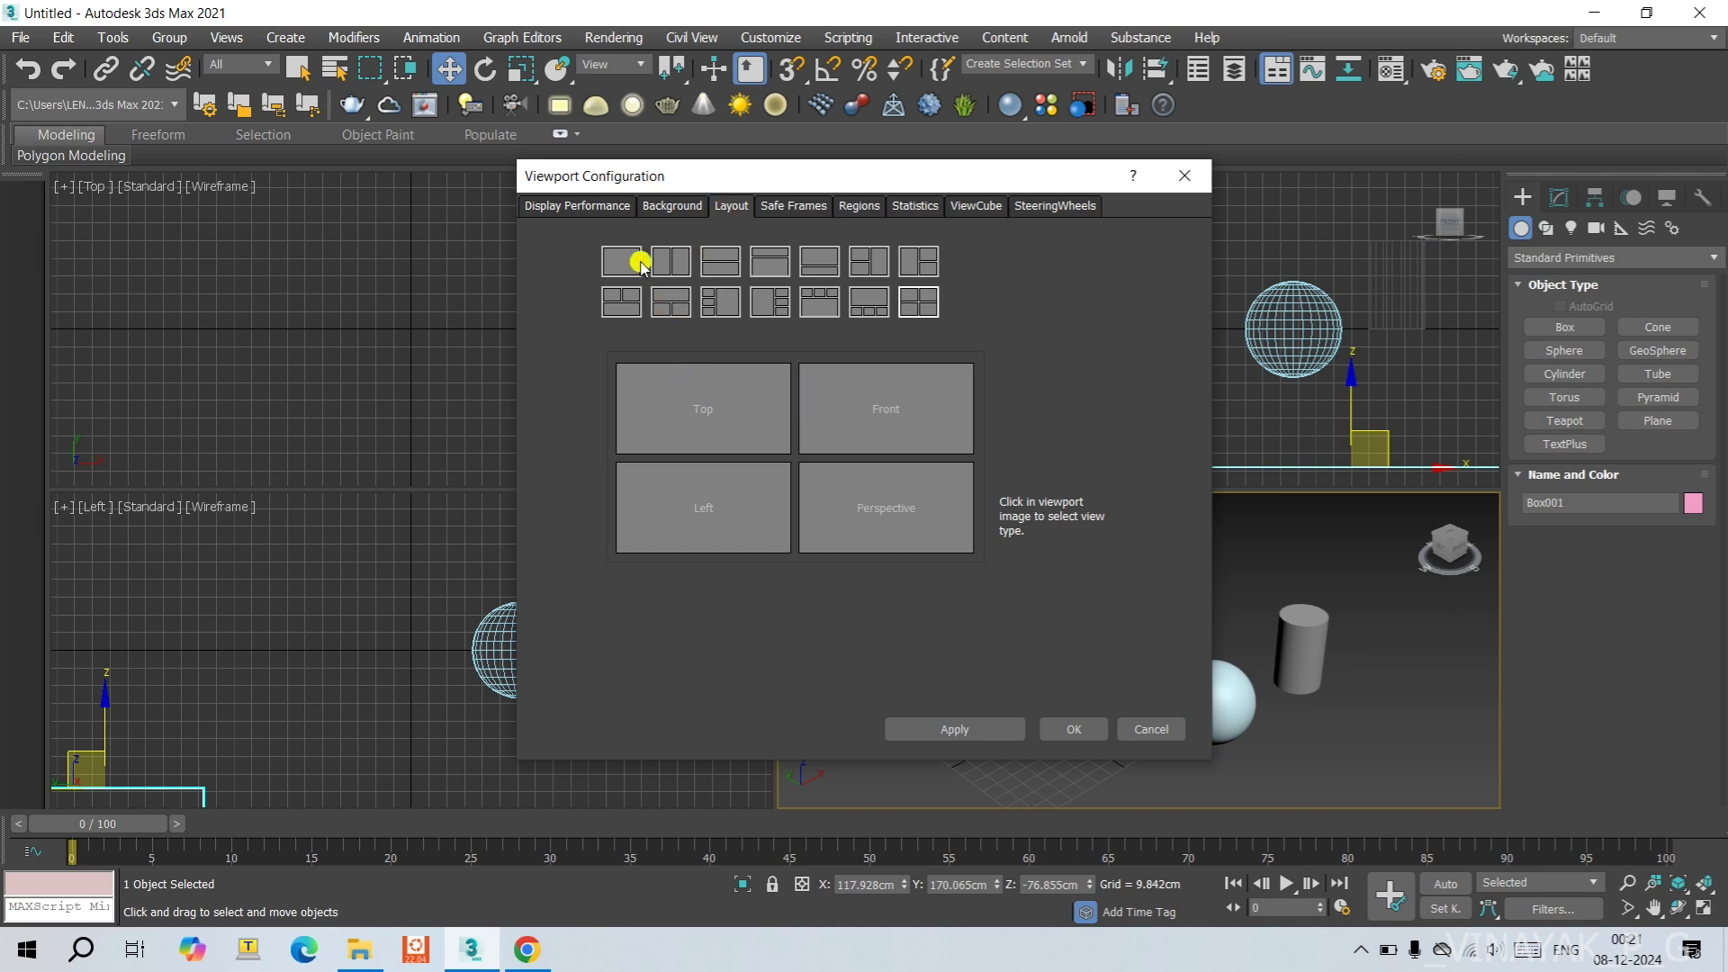
left_click(772, 263)
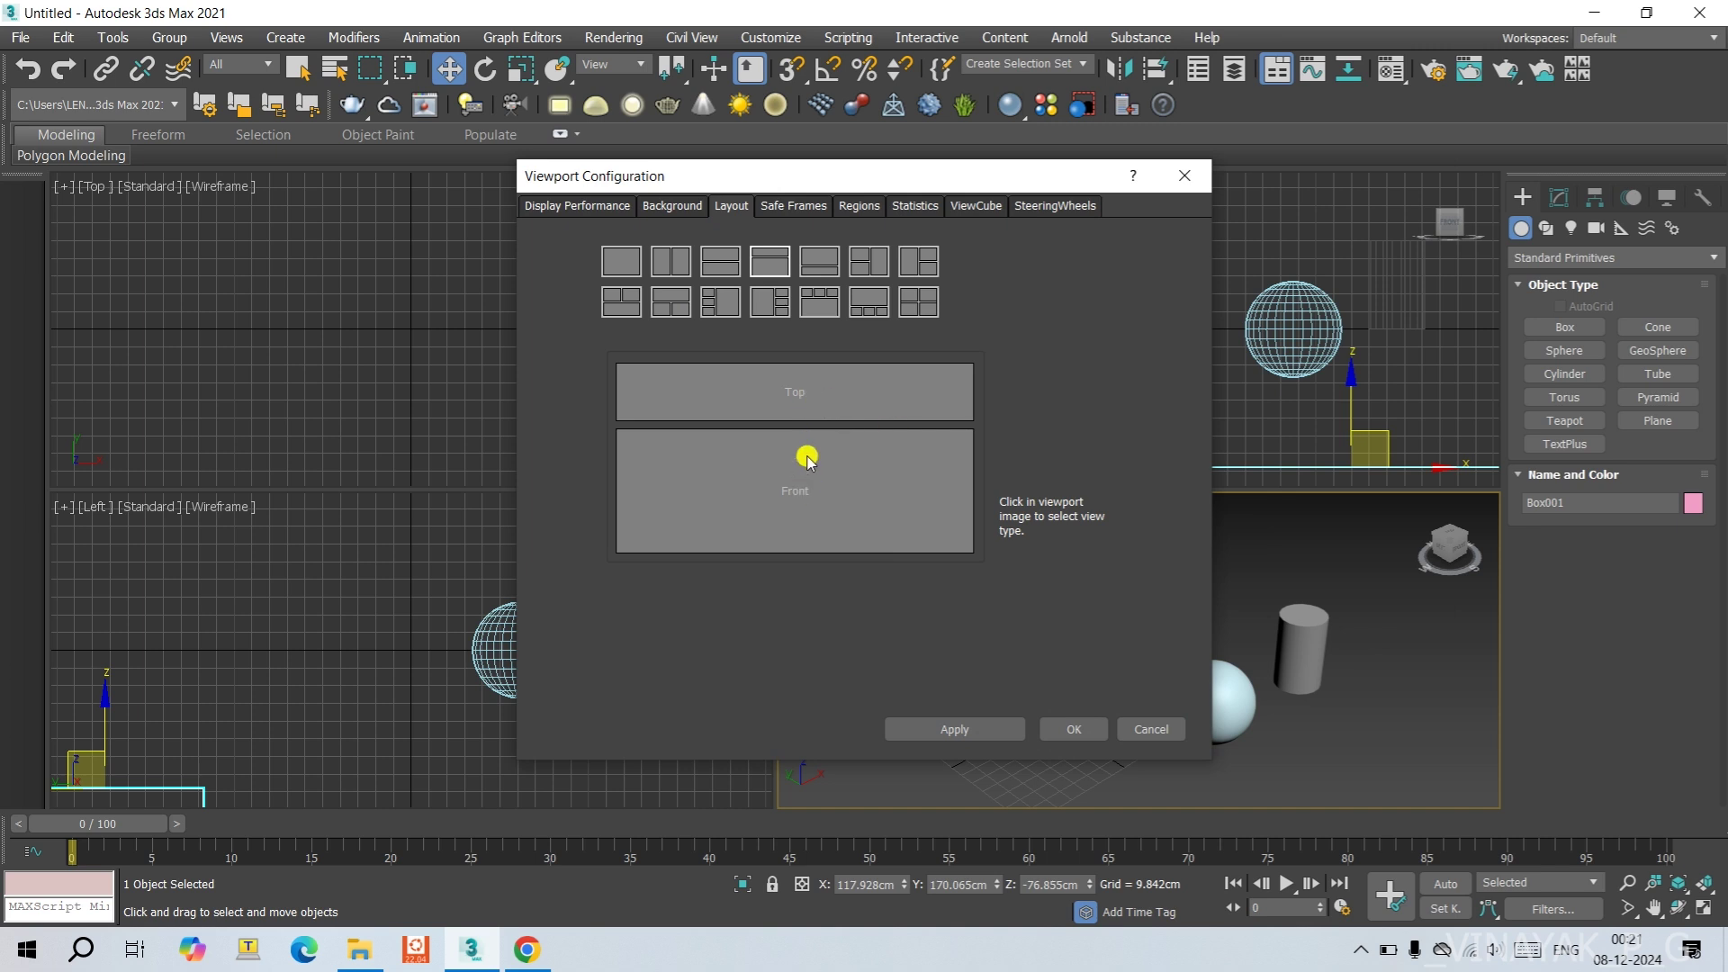
left_click(800, 402)
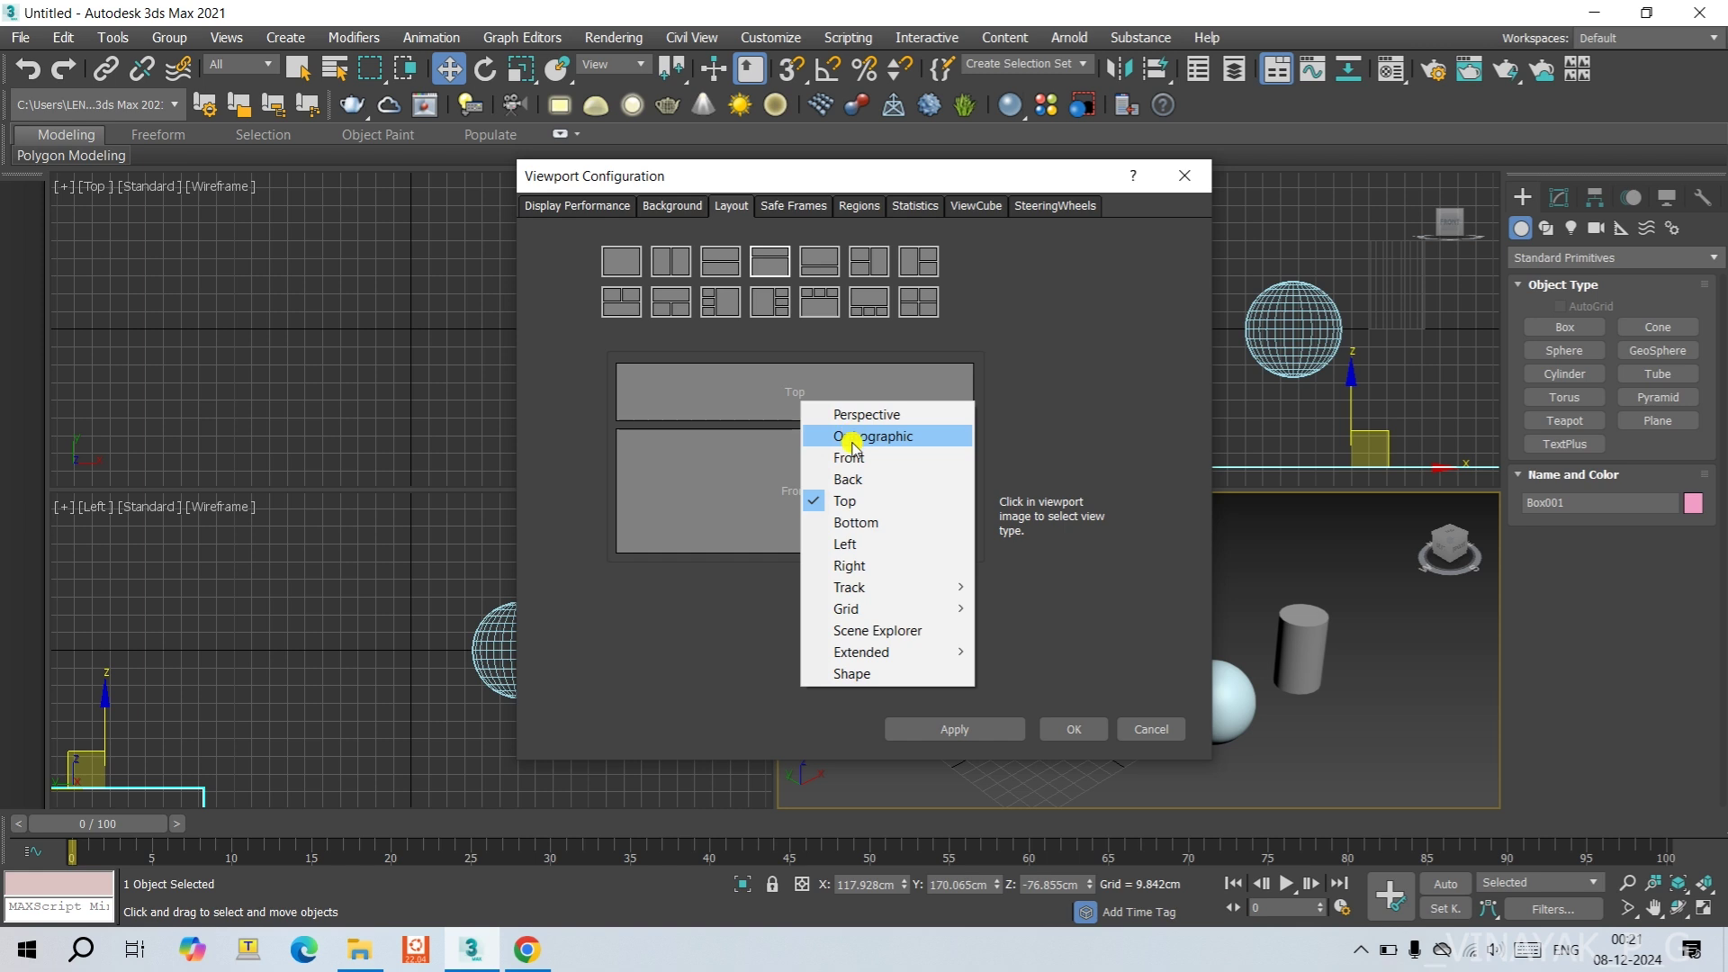
left_click(832, 459)
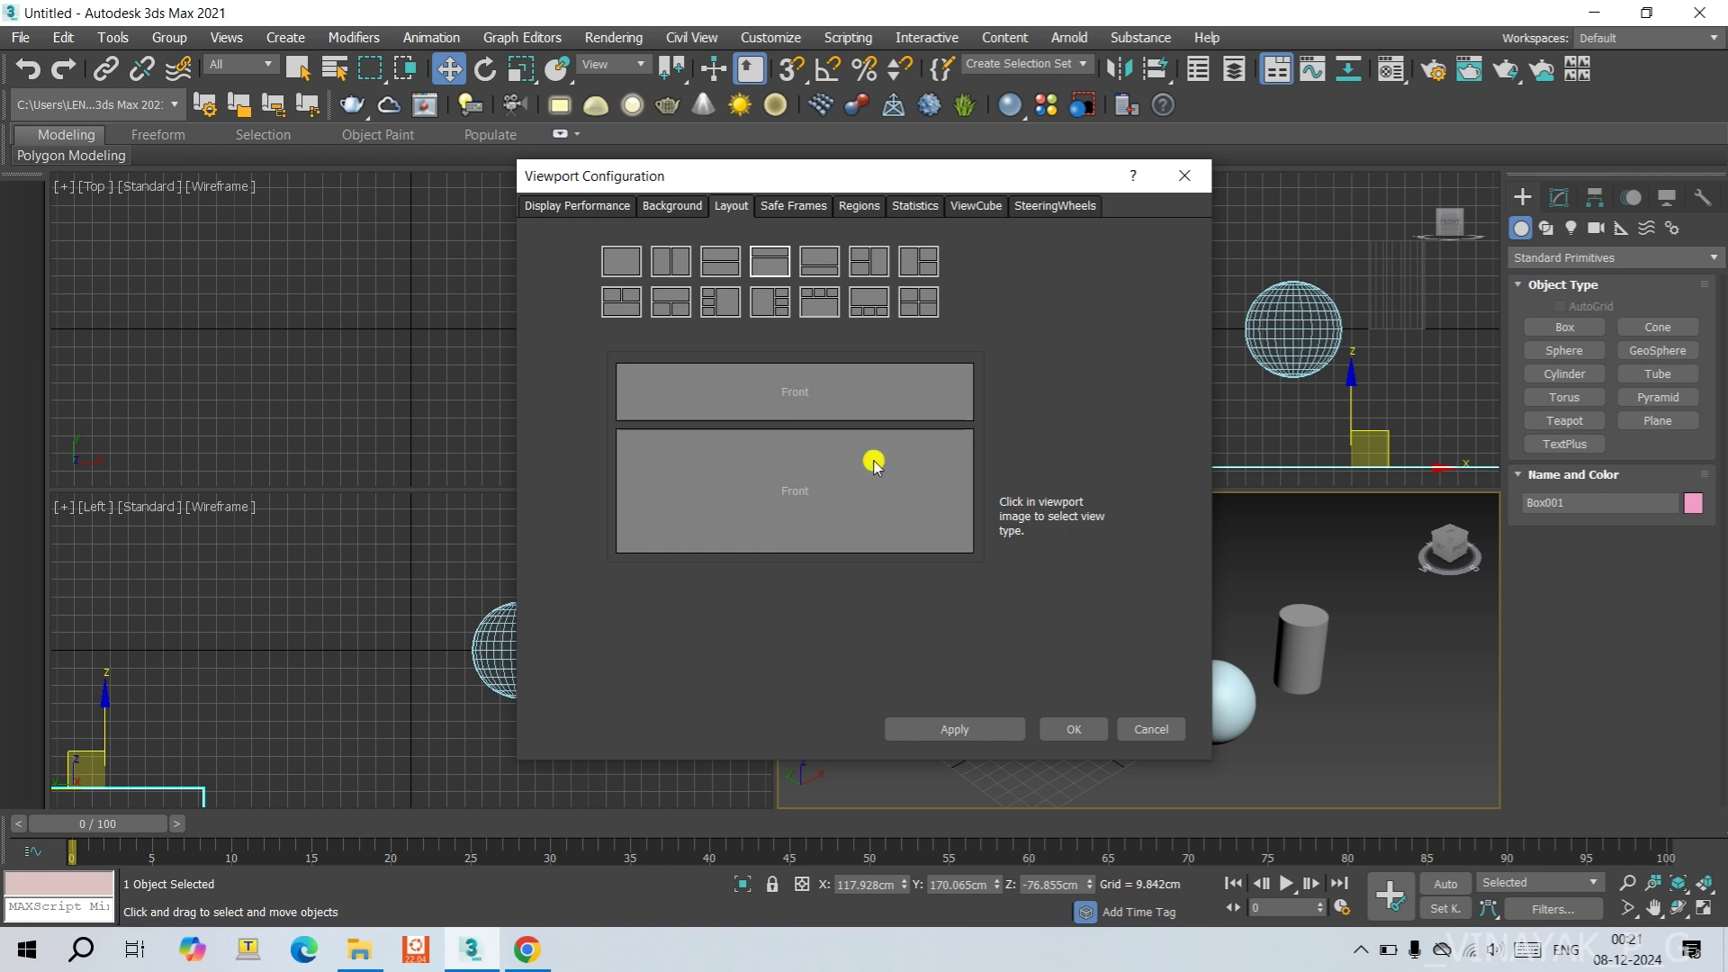
left_click(1071, 727)
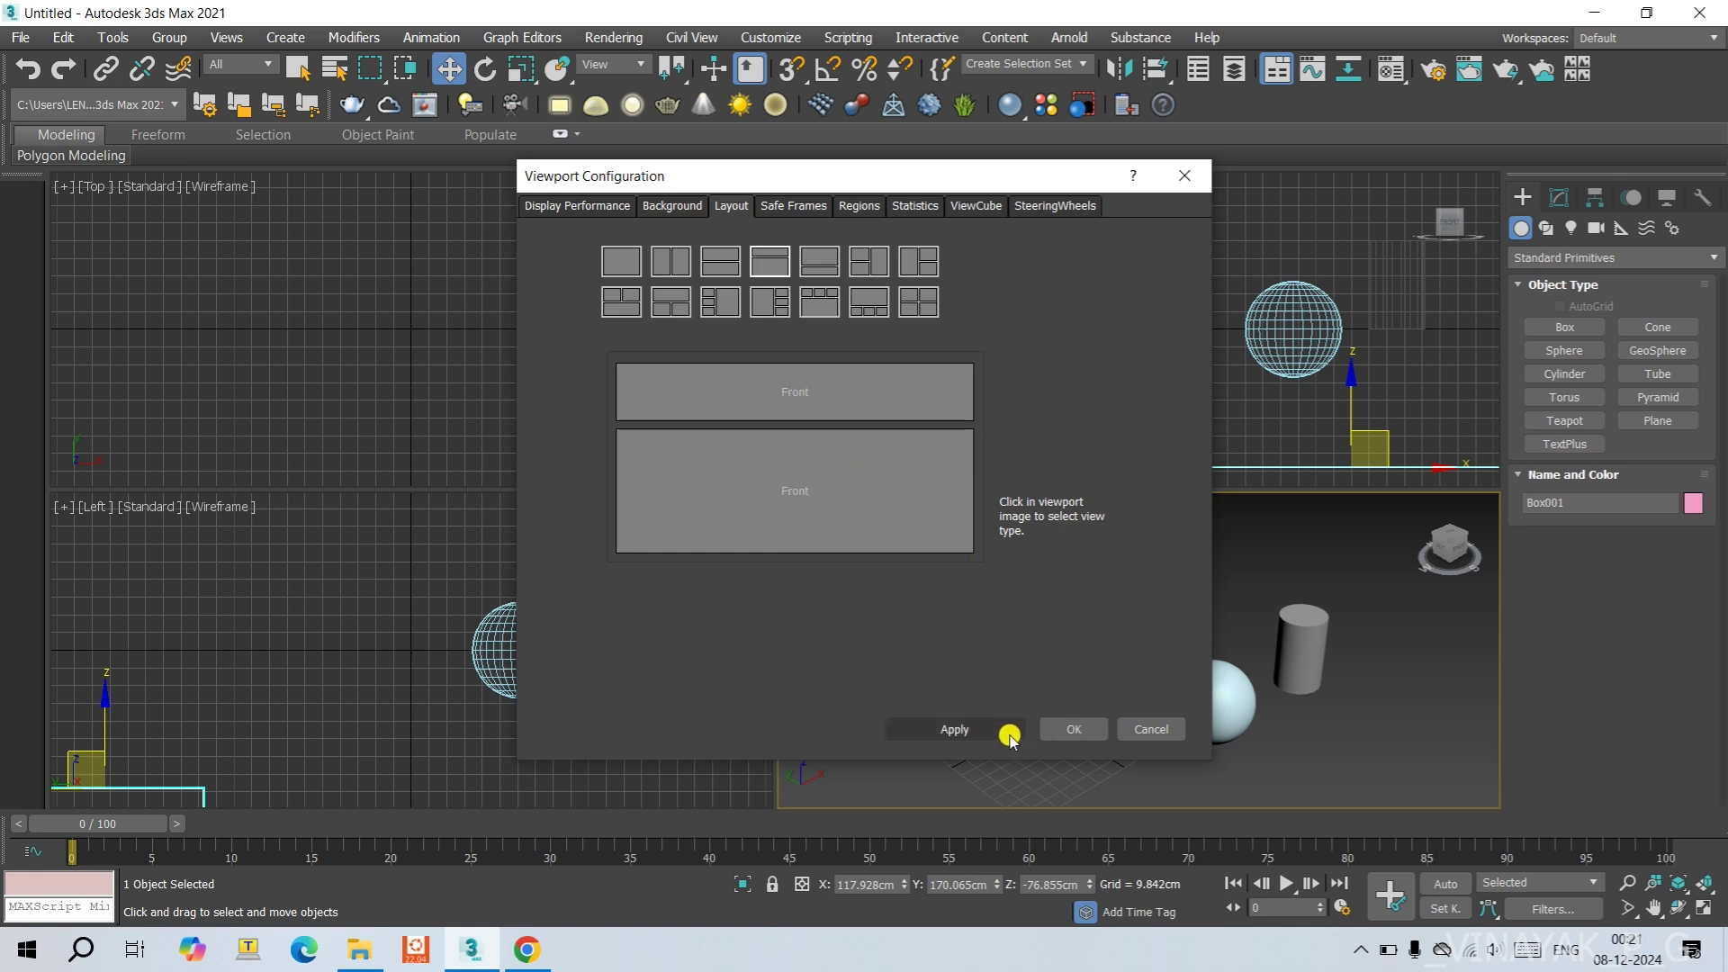
left_click(1050, 727)
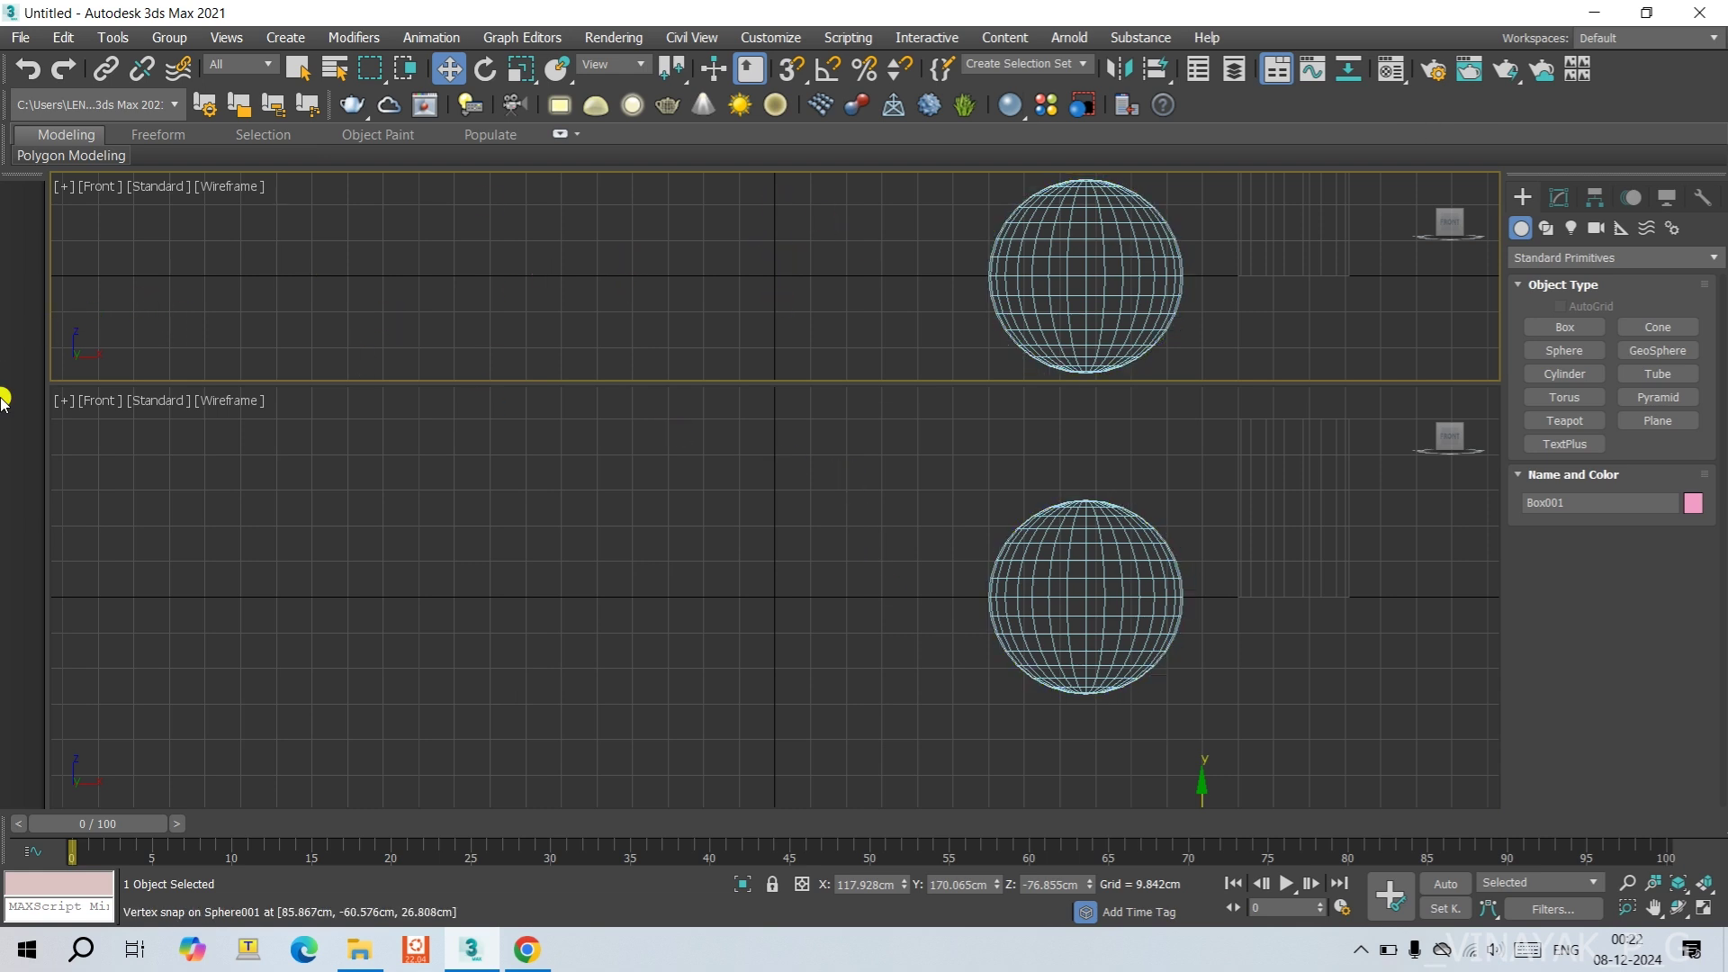
Undock the Viewport Layout Tabs bar and dock it back beside the viewports.
left_click(22, 178)
left_click(127, 270)
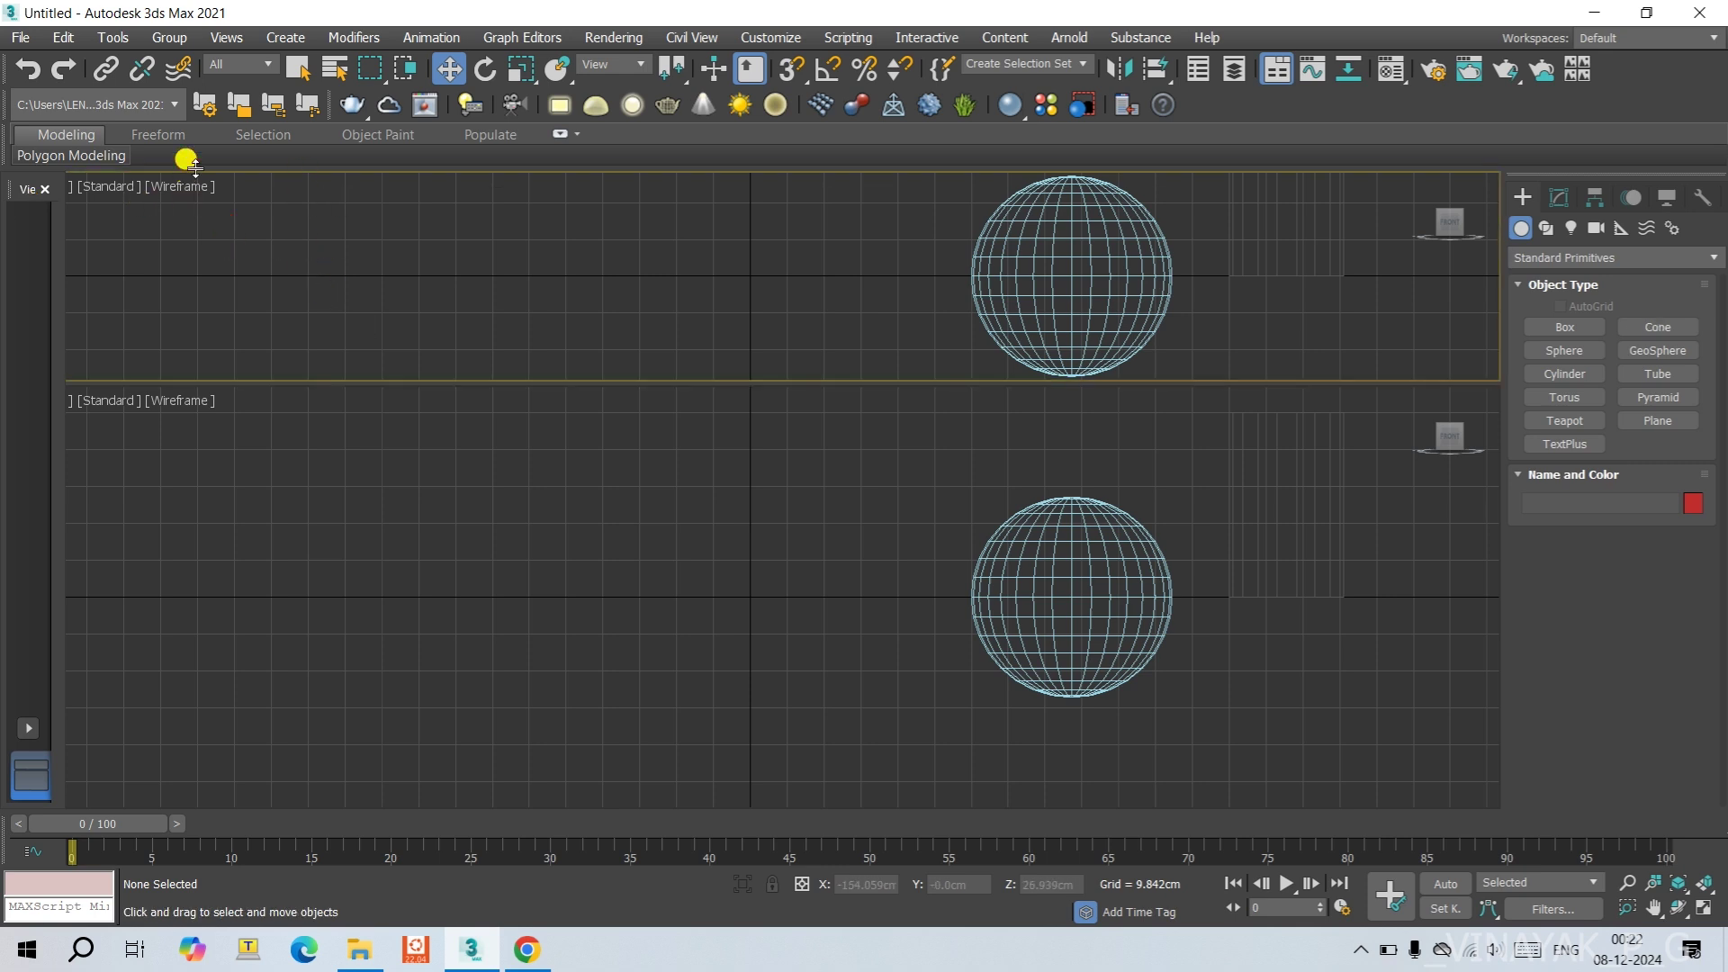
mouse_move(25, 207)
left_mouse_down()
mouse_move(15, 181)
mouse_move(15, 219)
mouse_move(18, 181)
mouse_move(3, 195)
left_mouse_up()
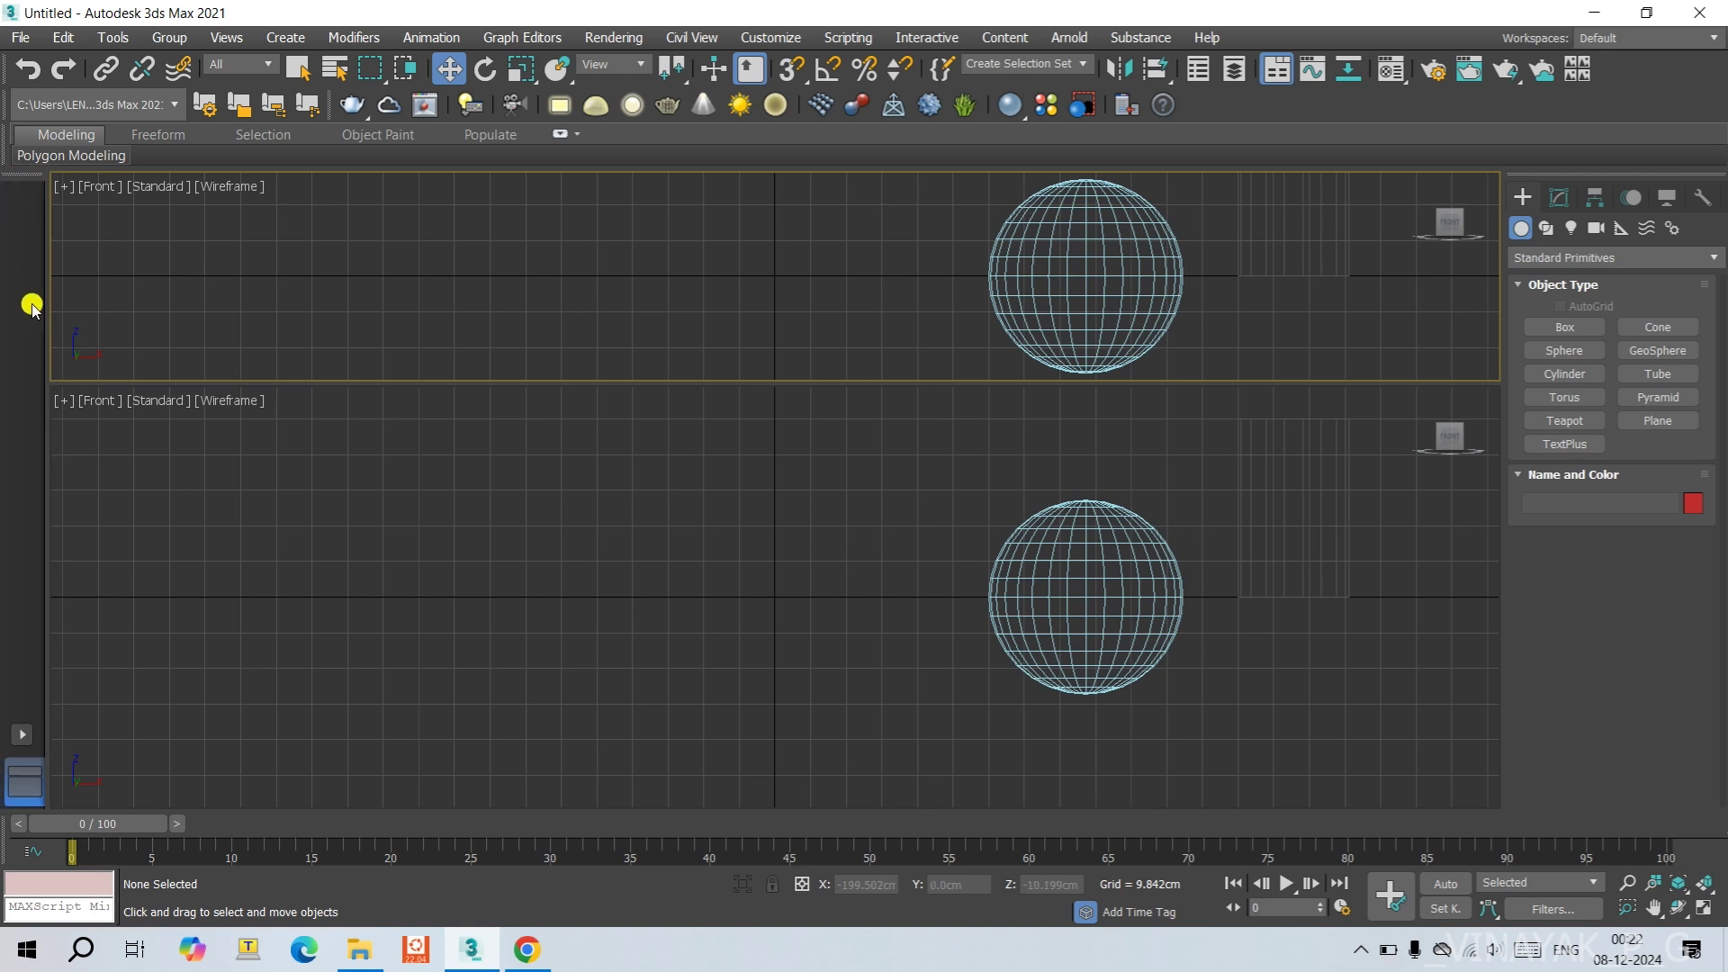
Review the upper viewport's point-of-view options without changing them, and set the lower viewport to the Top view.
left_click(106, 187)
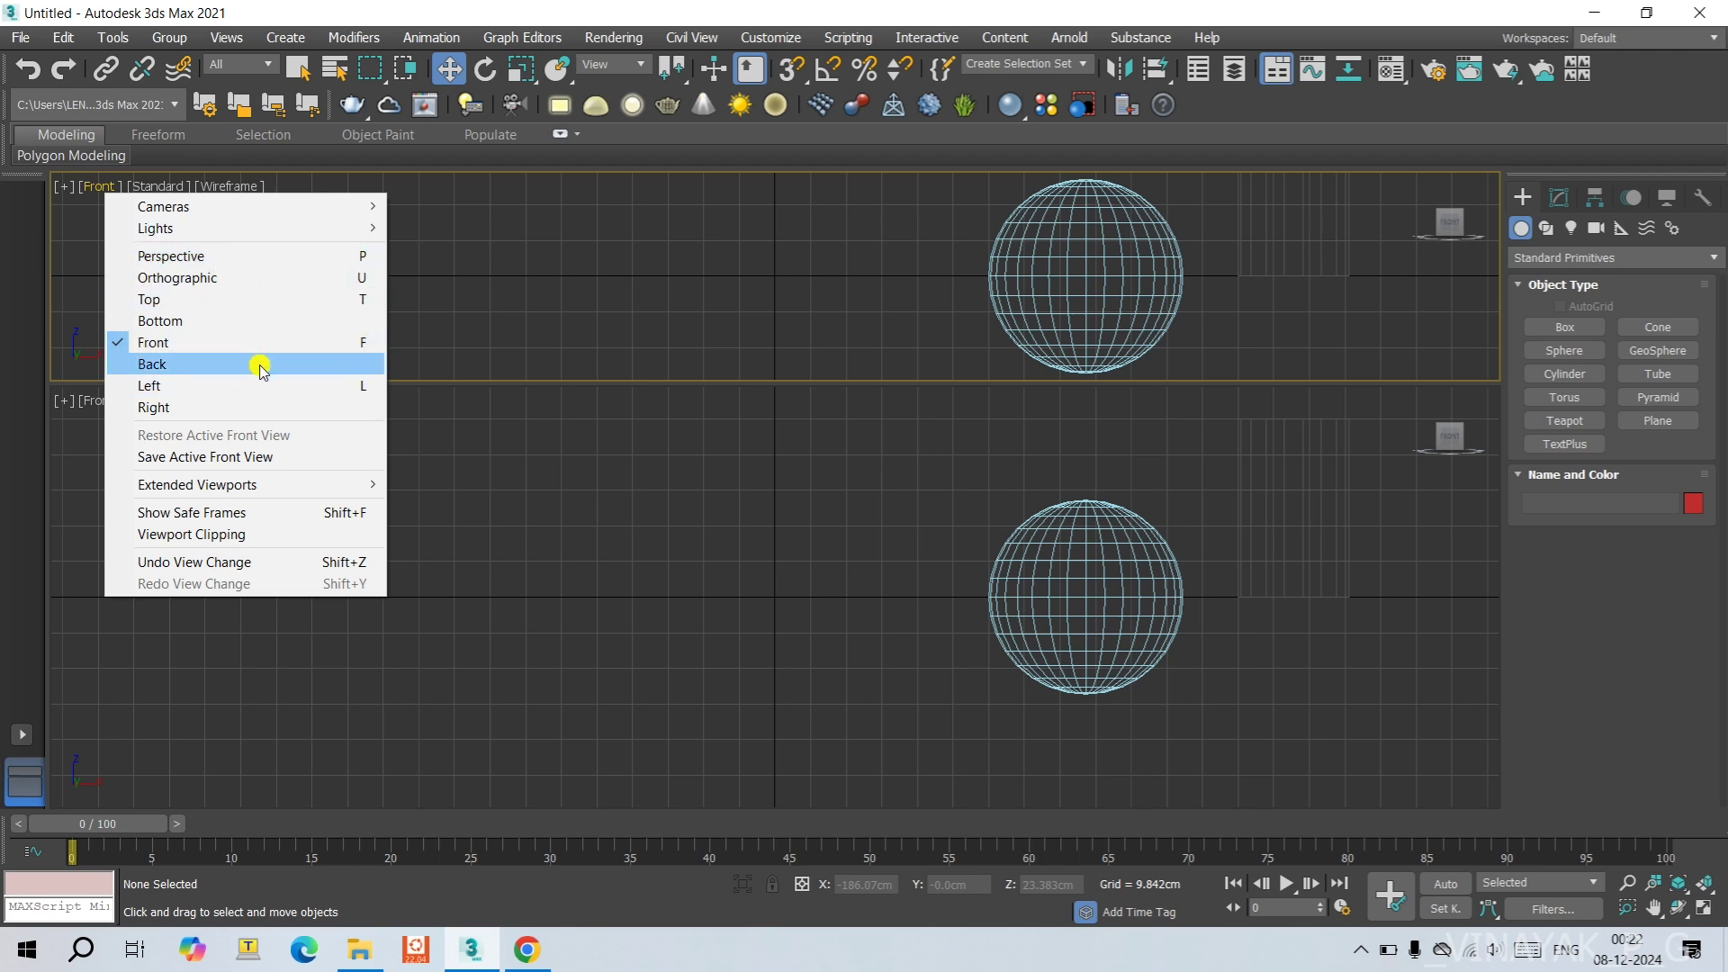
left_click(456, 311)
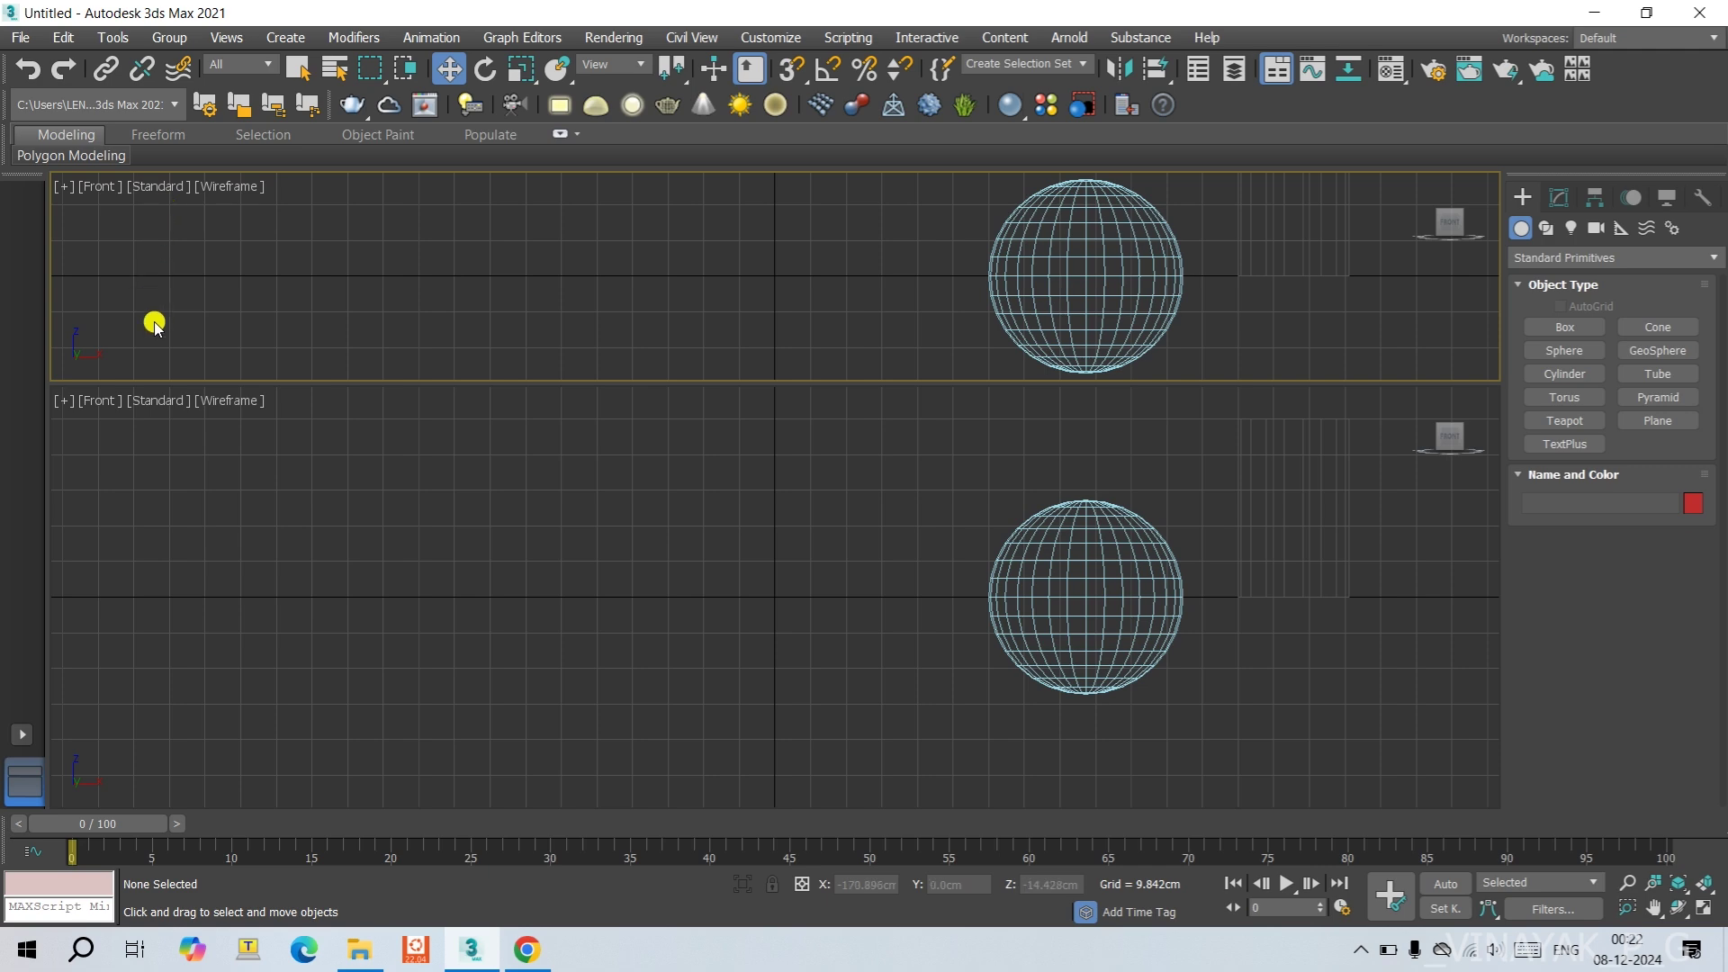
left_click(106, 402)
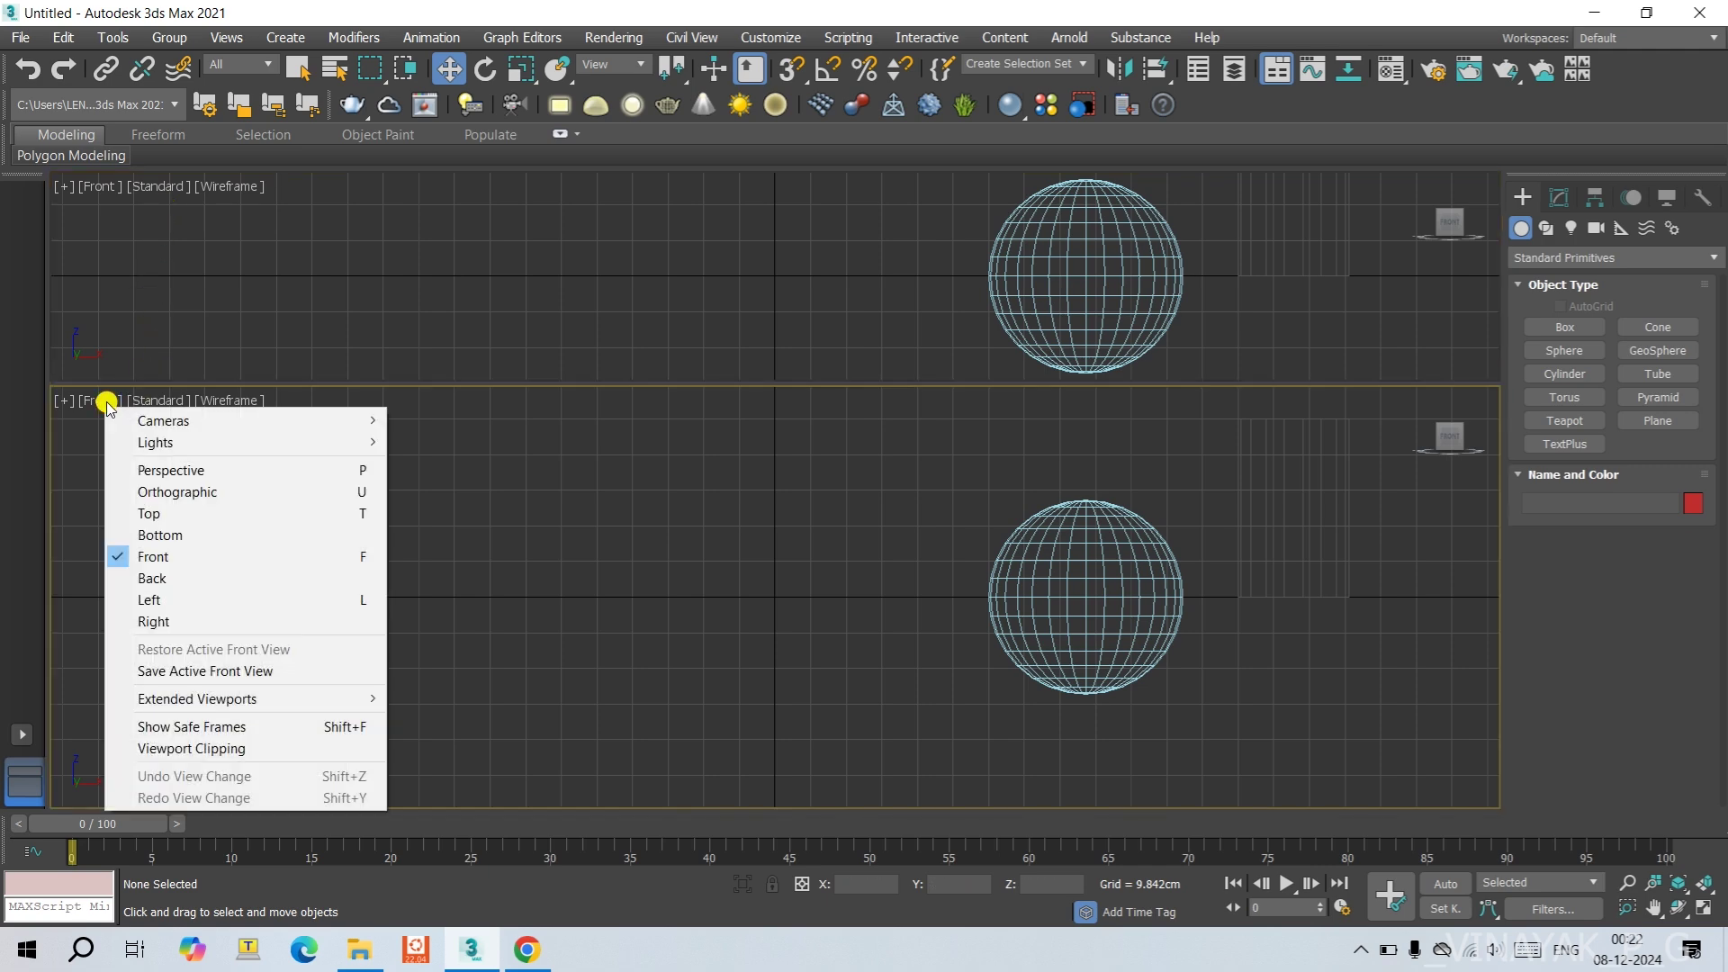
left_click(153, 513)
scroll(876, 509, "down", 4)
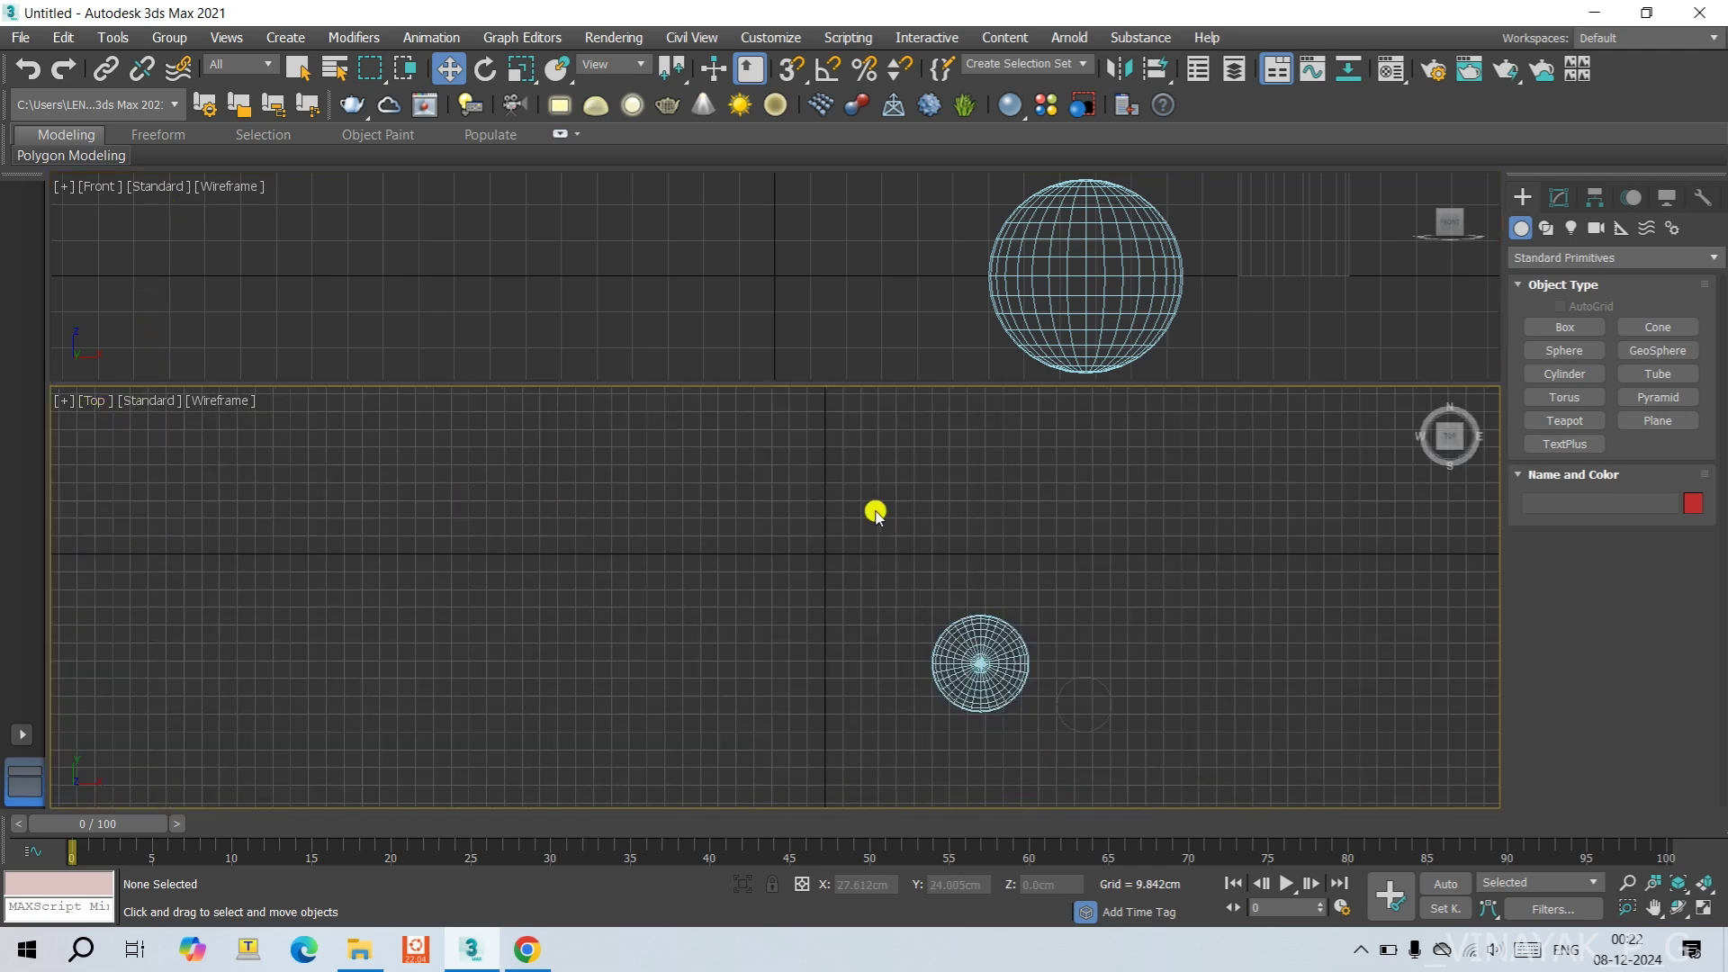
Add a standard viewport layout tab with four equal views, and delete that tab again.
left_click(28, 739)
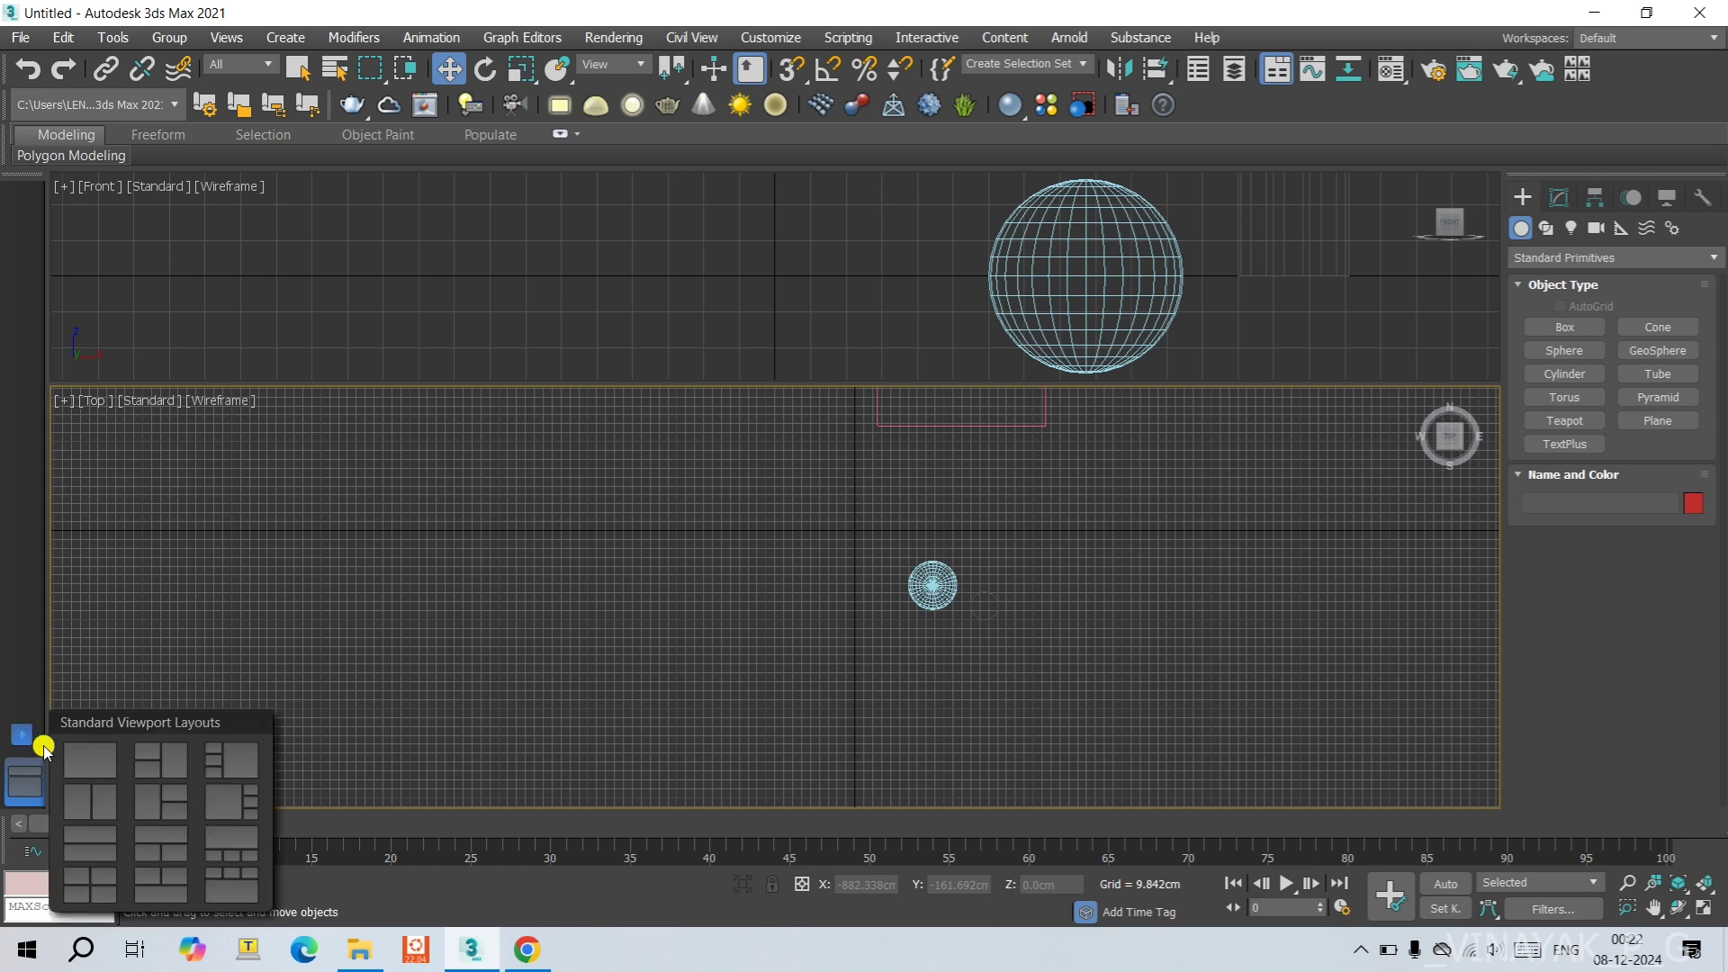
left_click(94, 884)
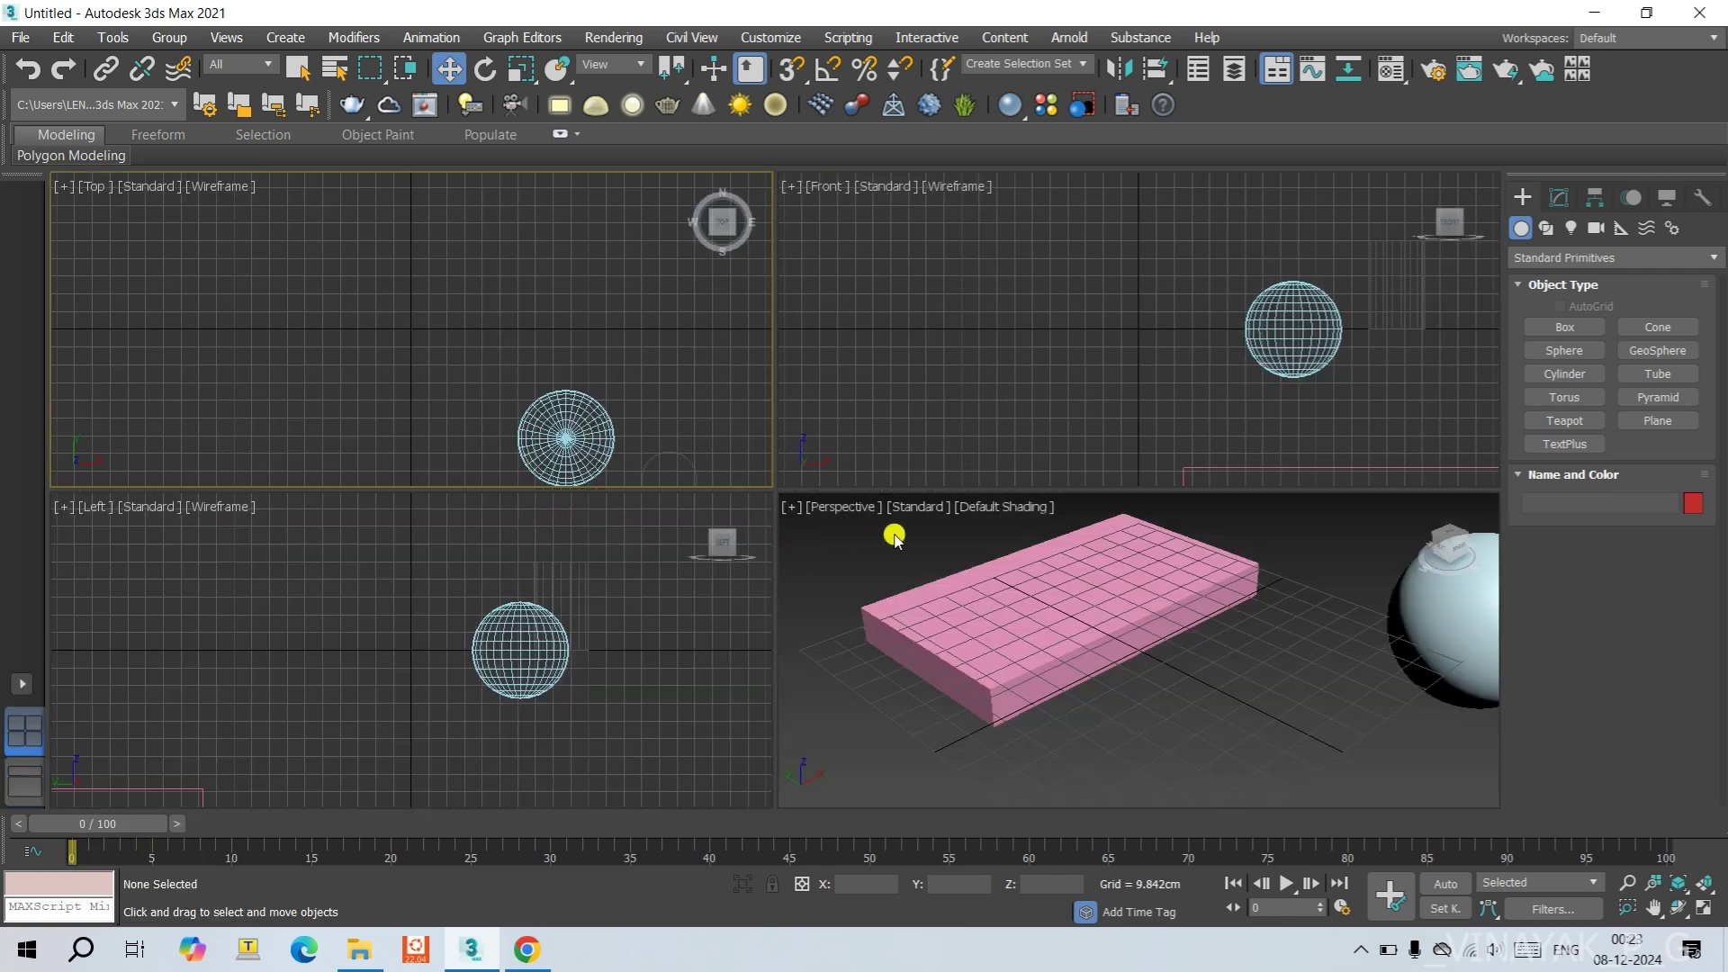
scroll(1319, 630, "down", 6)
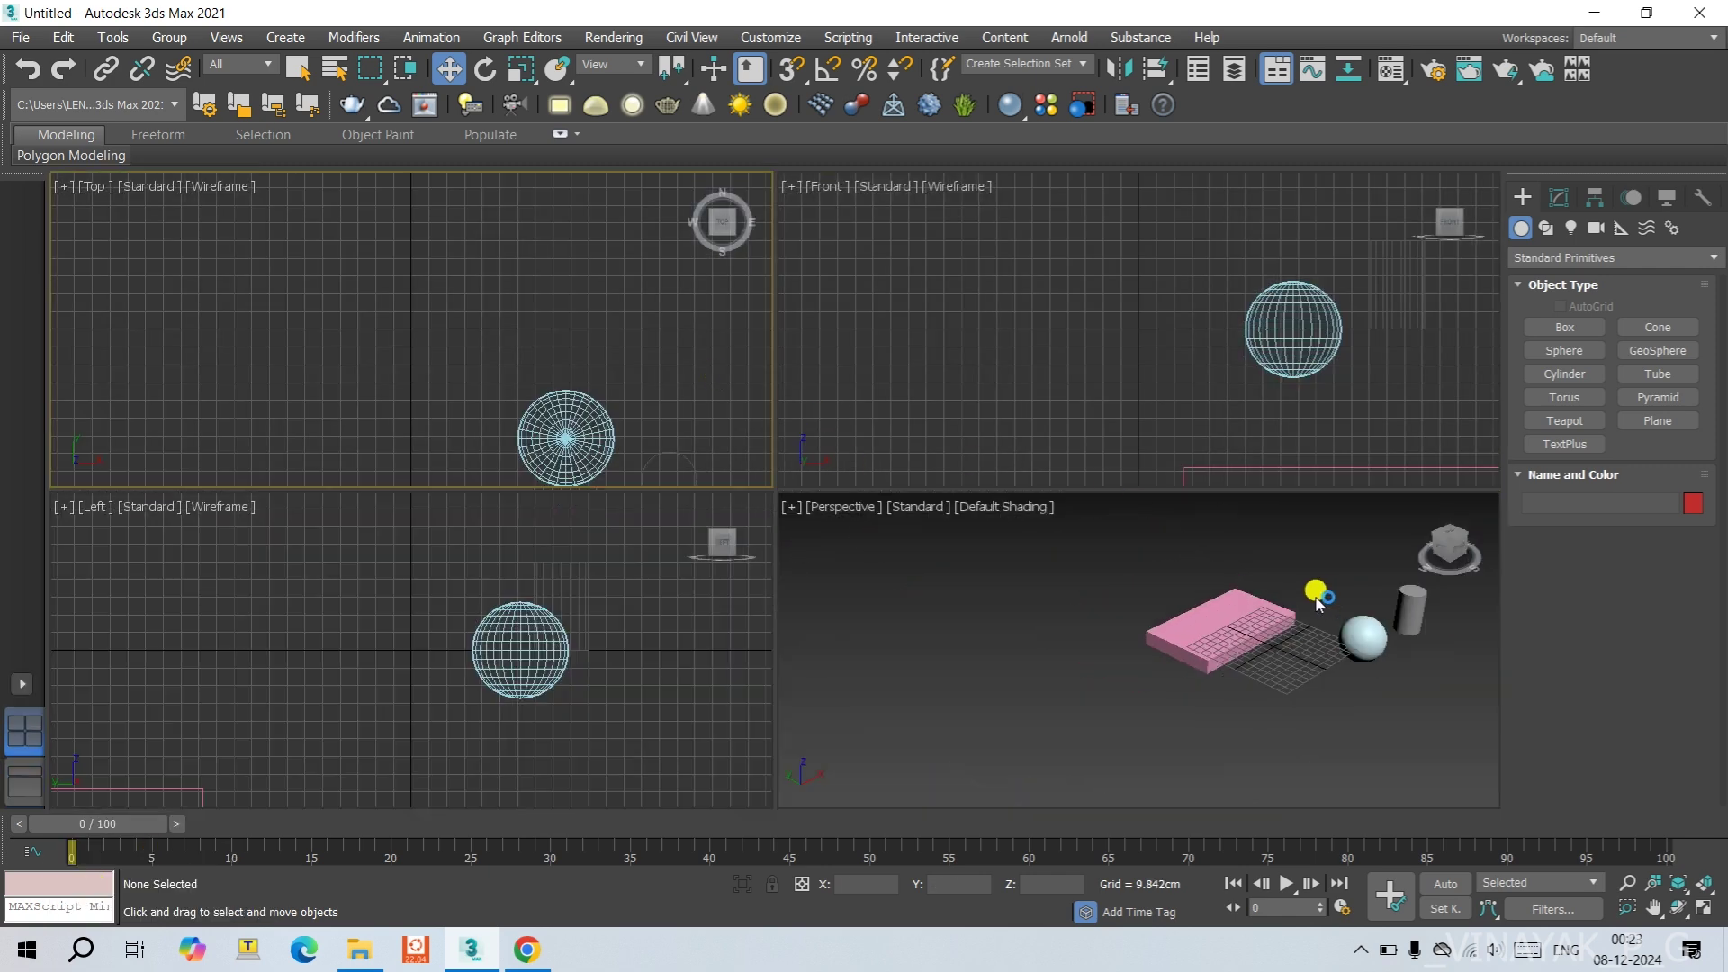
scroll(1282, 601, "down", 1)
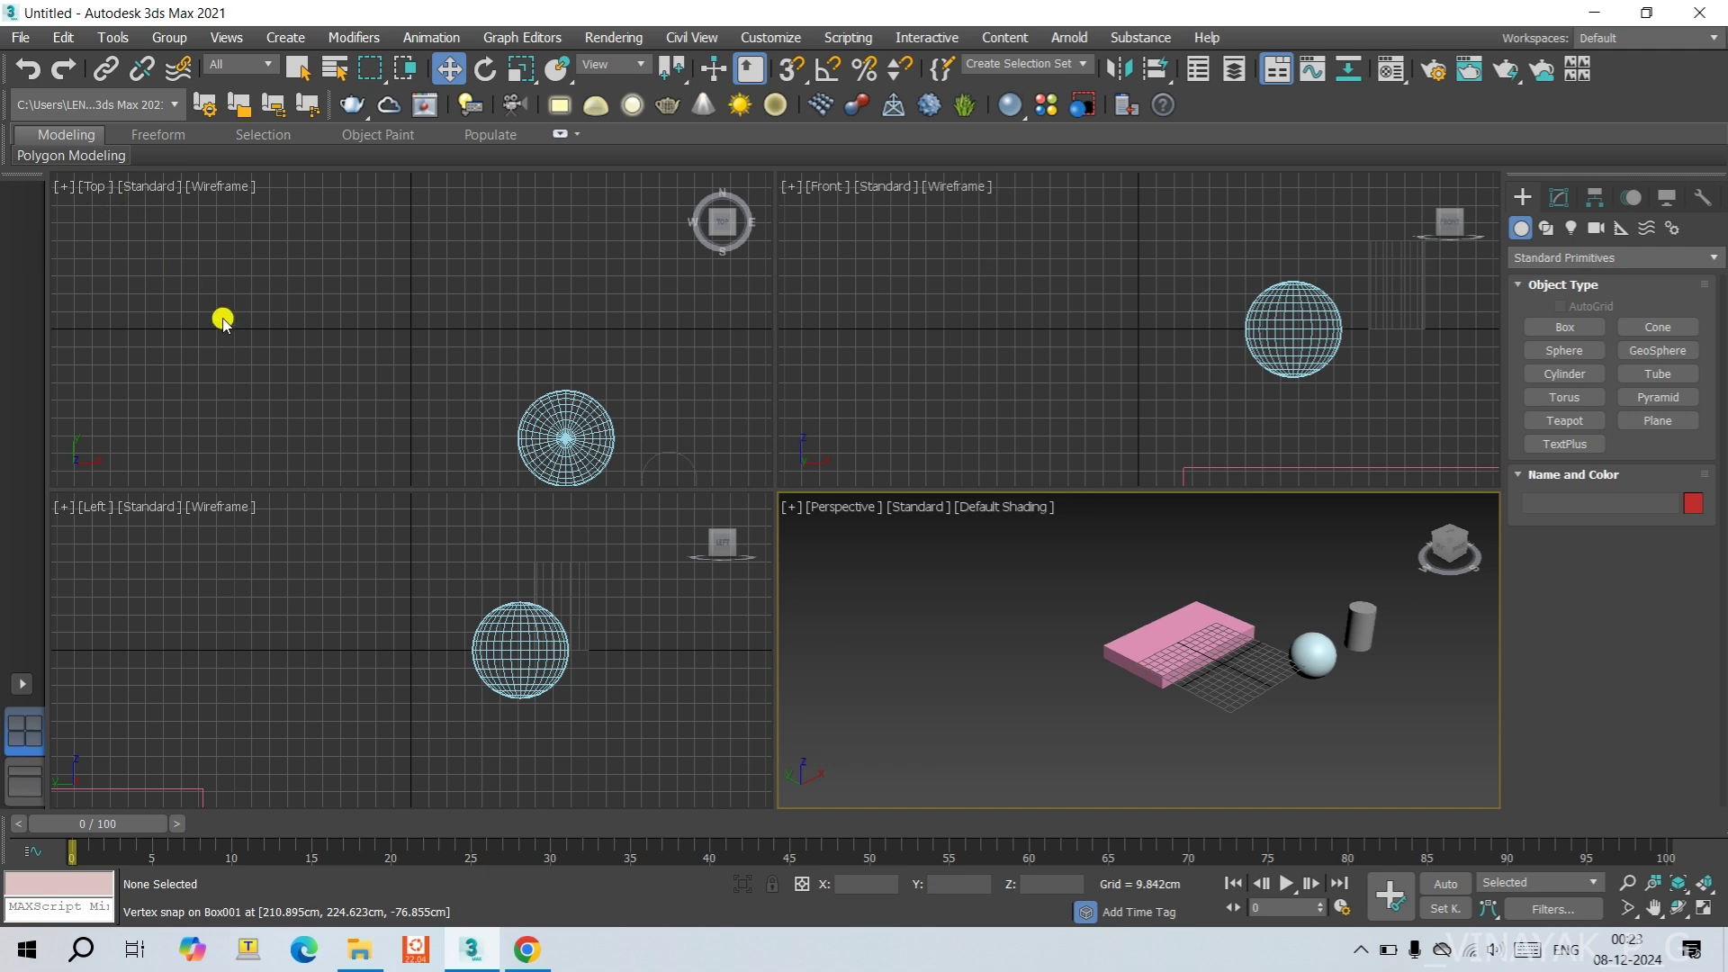
right_click(18, 720)
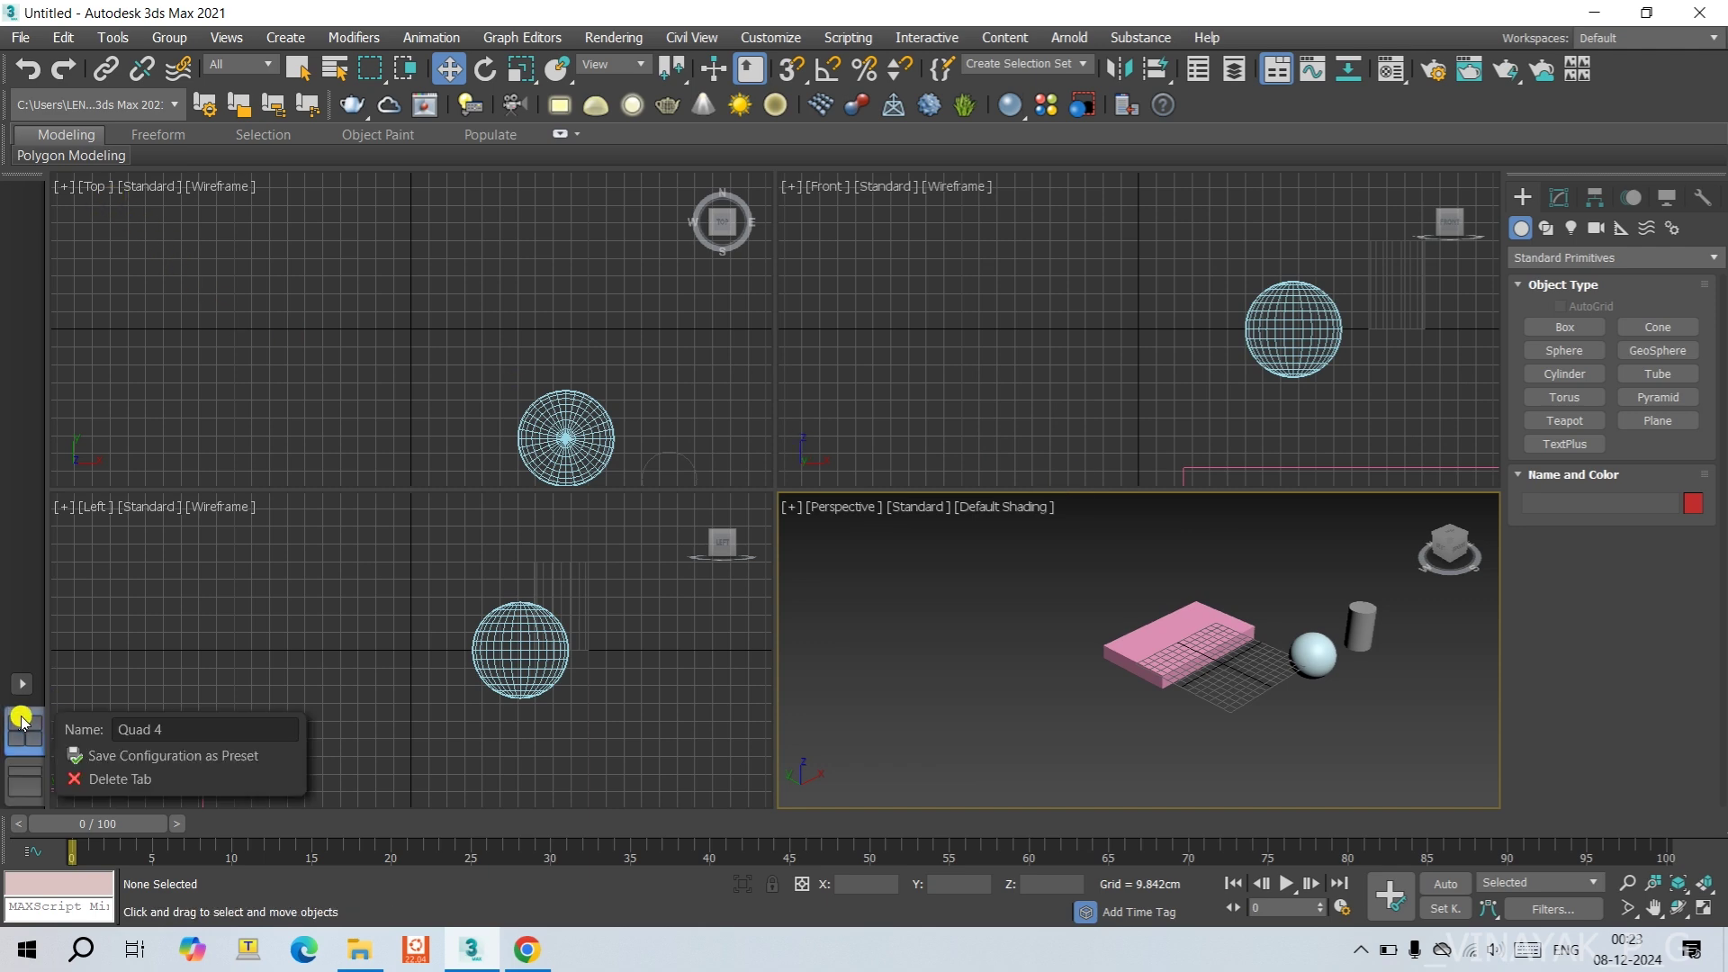
left_click(115, 778)
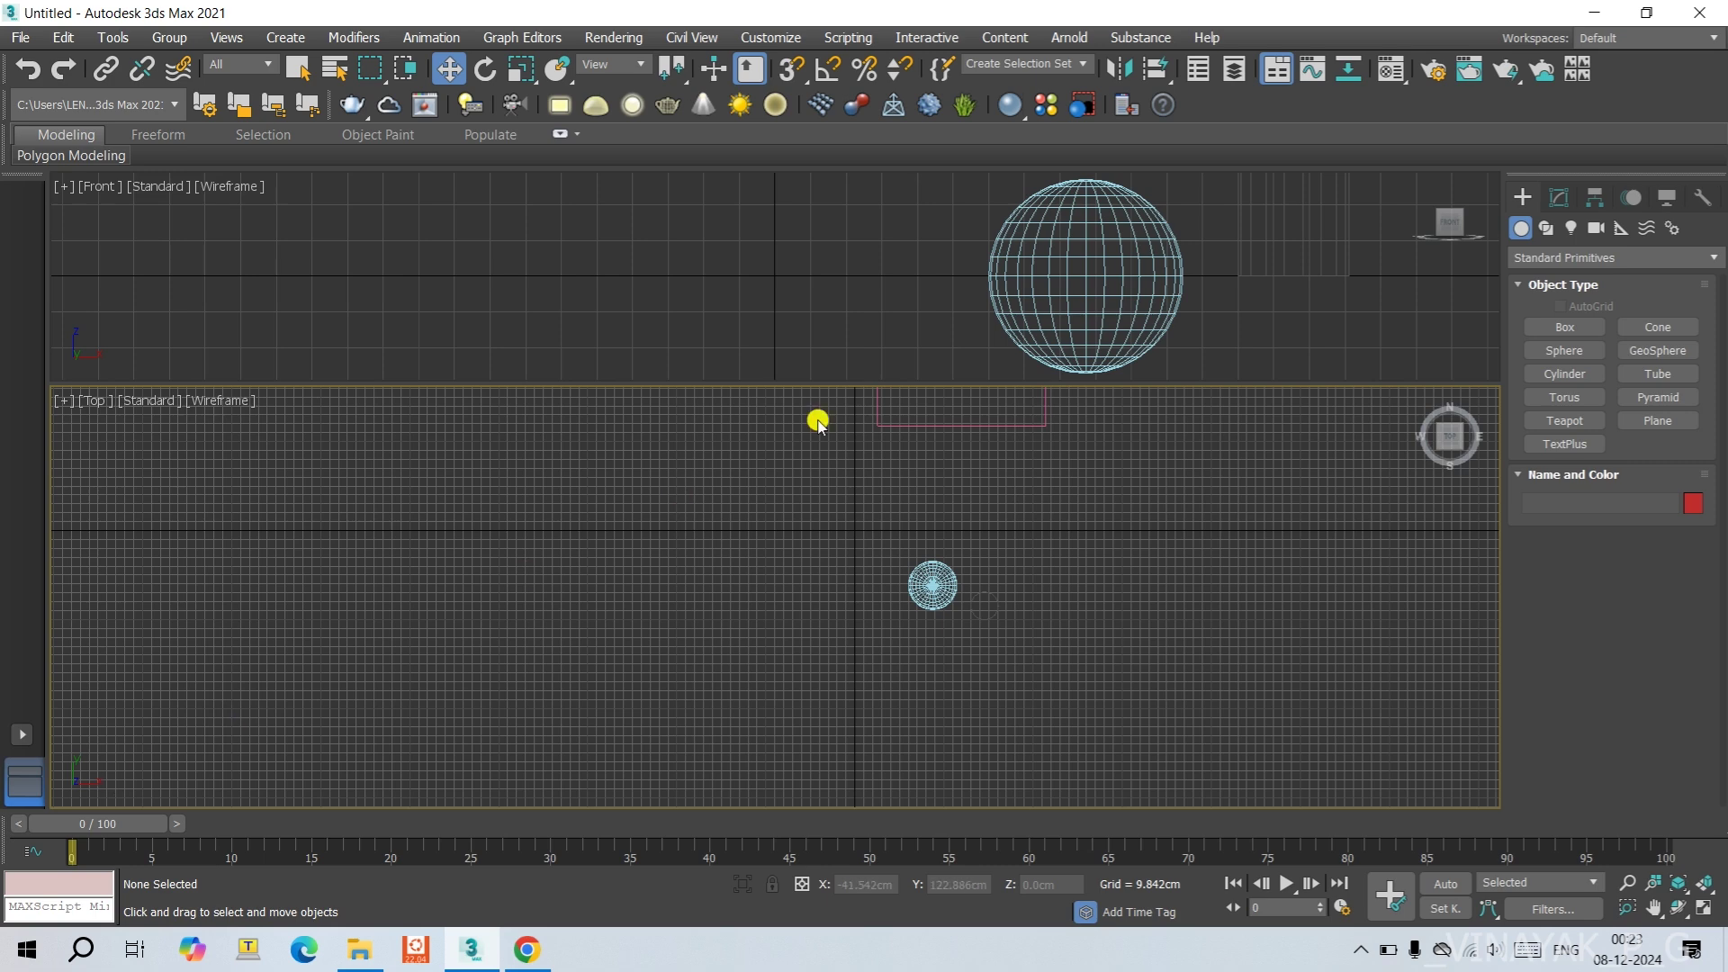